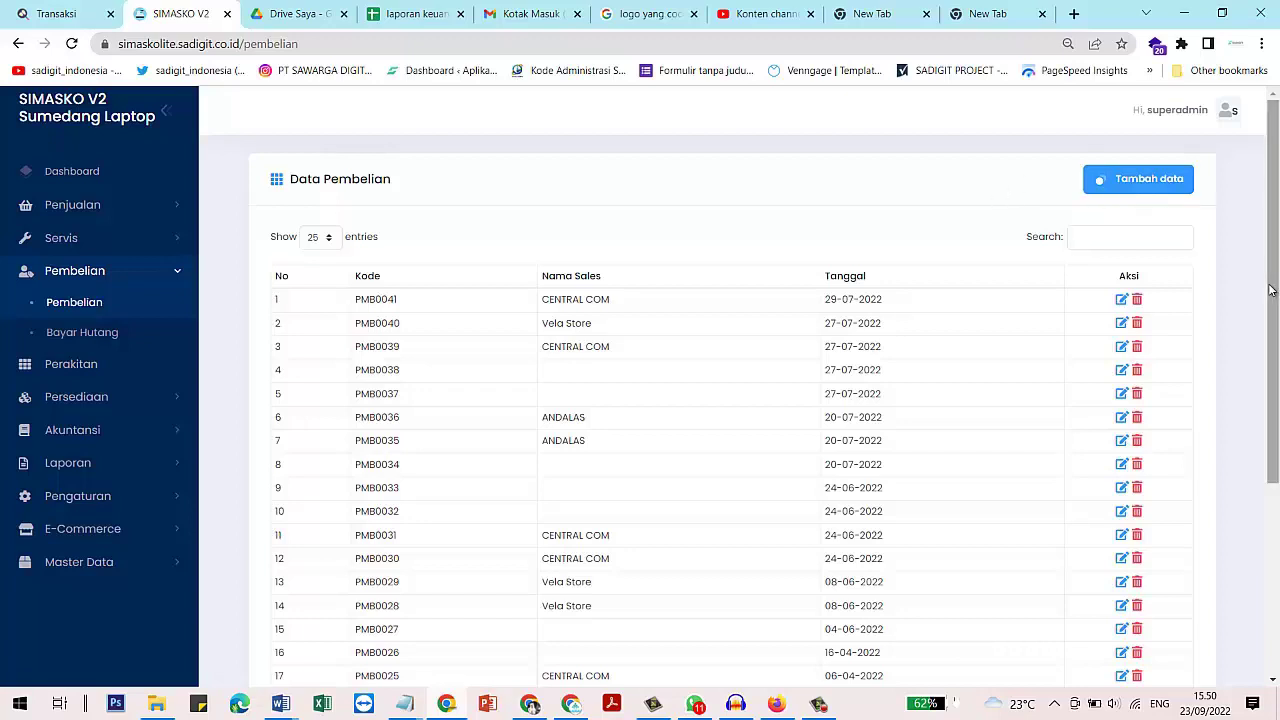
Start a new purchase with Vela Store as the supplier
left_click(1133, 183)
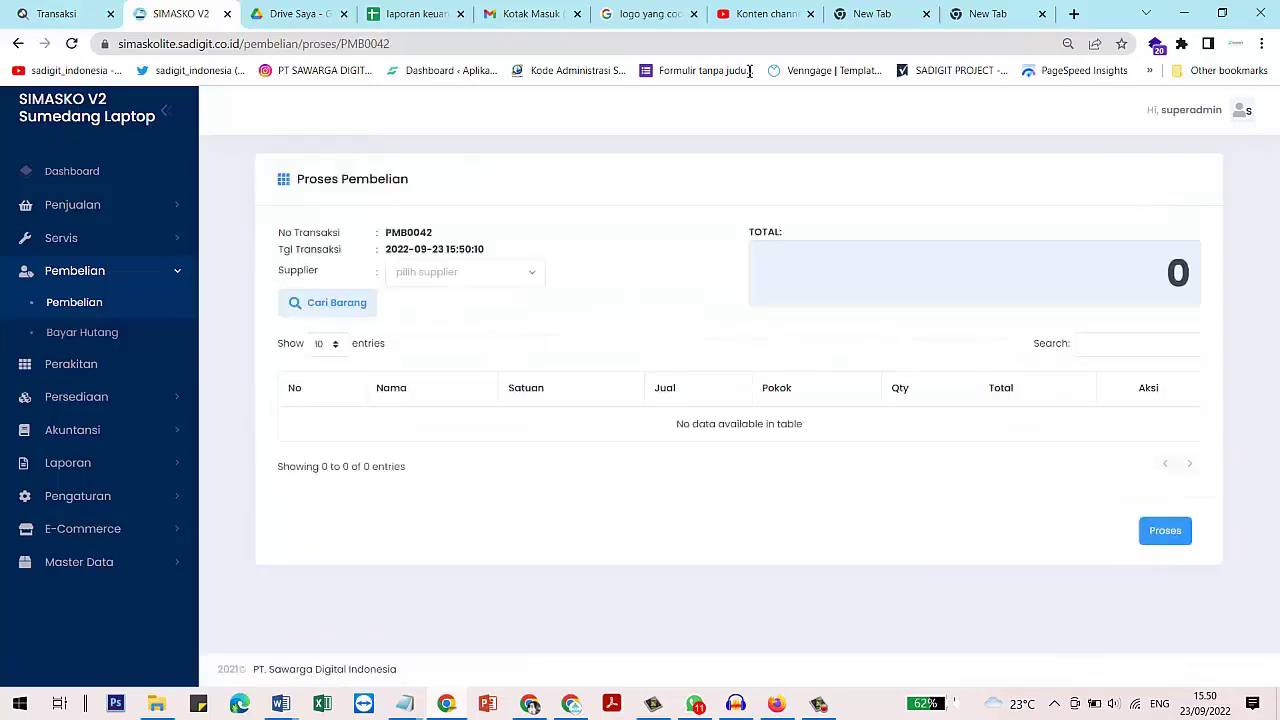
left_click(460, 274)
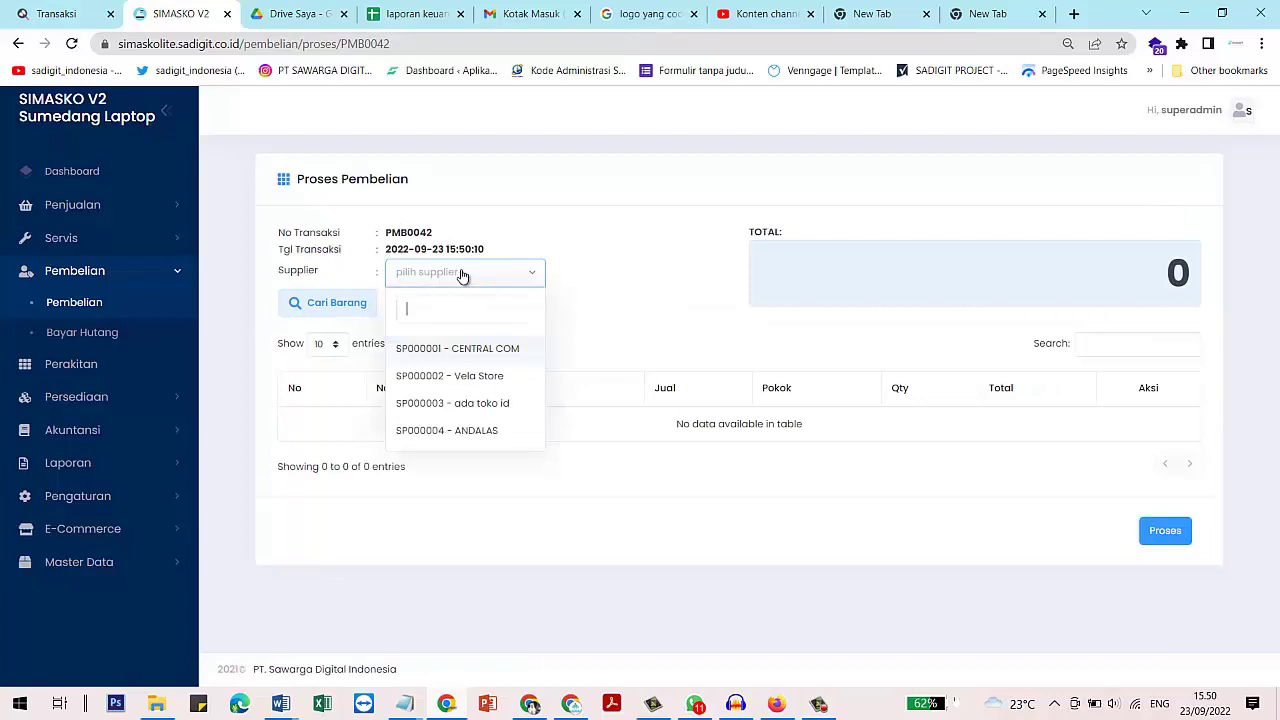
left_click(470, 376)
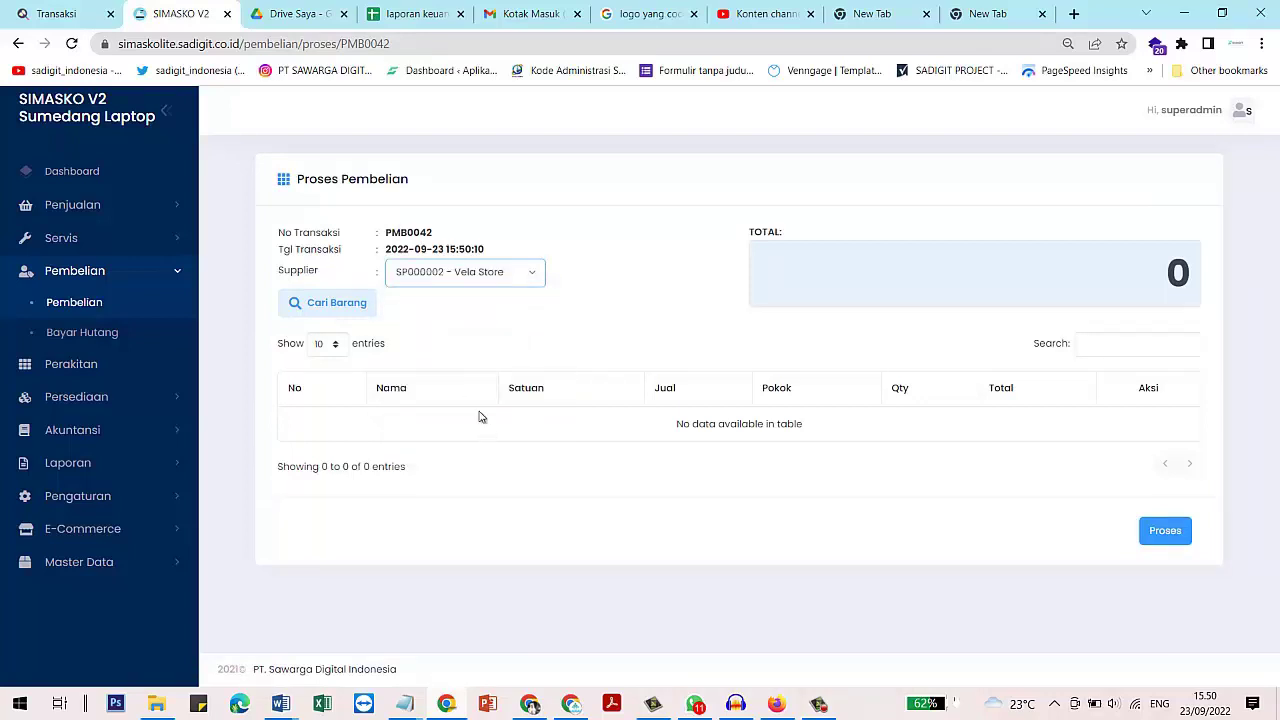
Find laptop toshiba in the product list and set its purchase price to 1.500.000
left_click(340, 302)
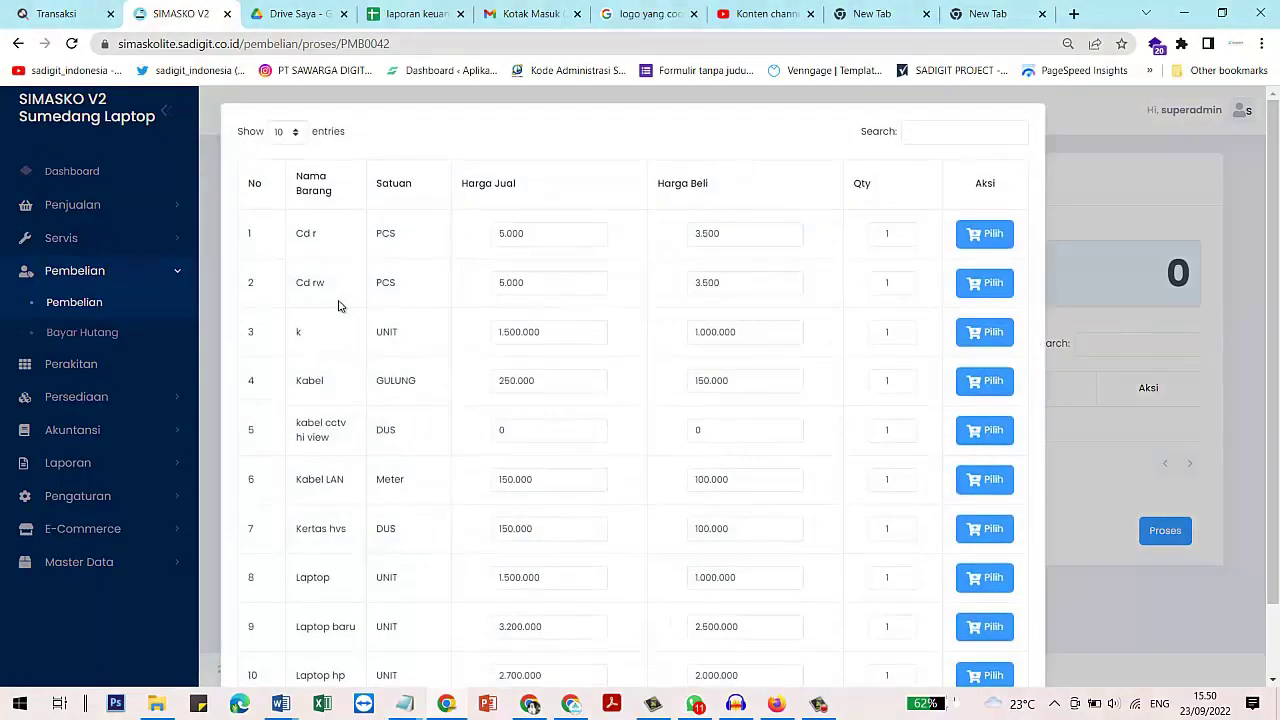
left_click(927, 131)
type("789")
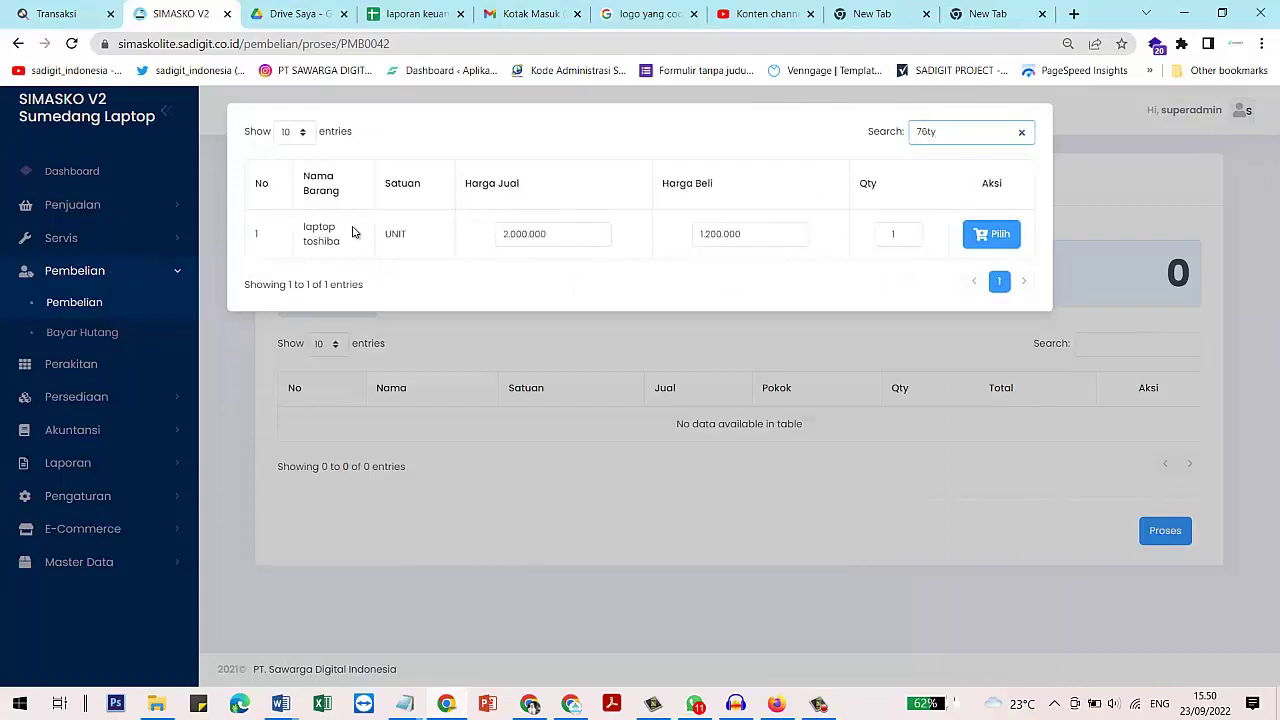
left_click(563, 231)
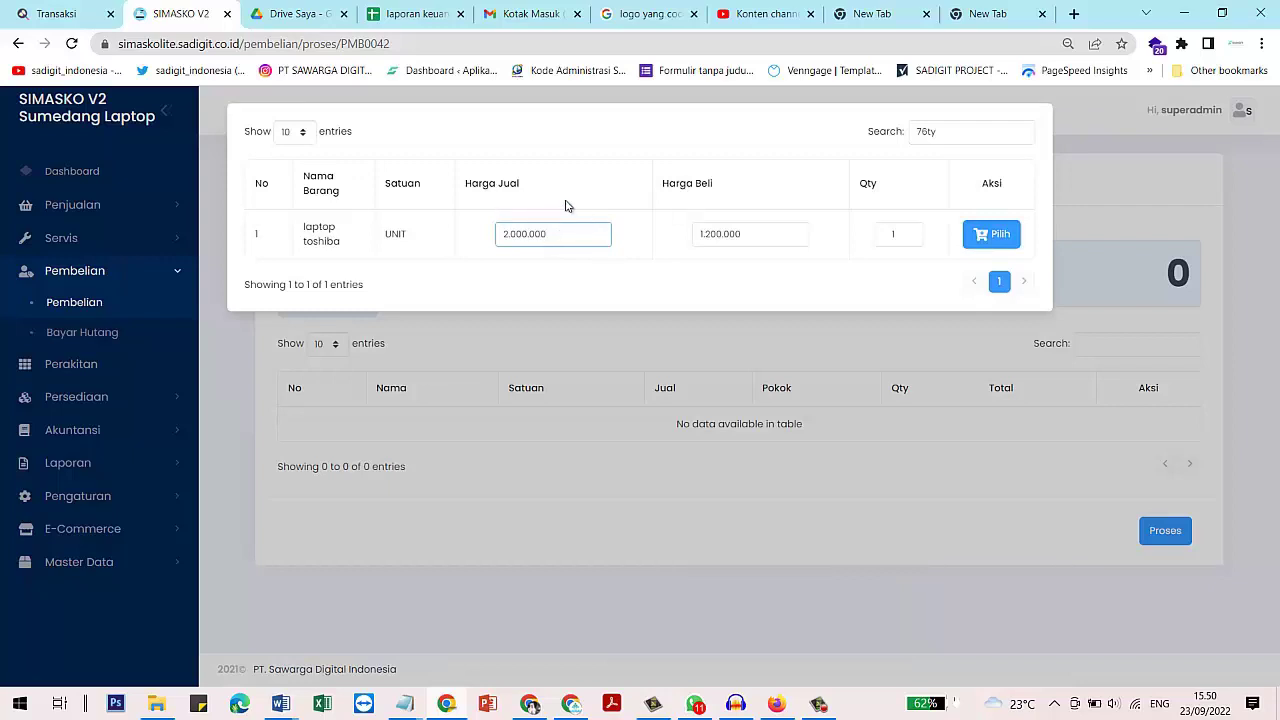
left_click(748, 231)
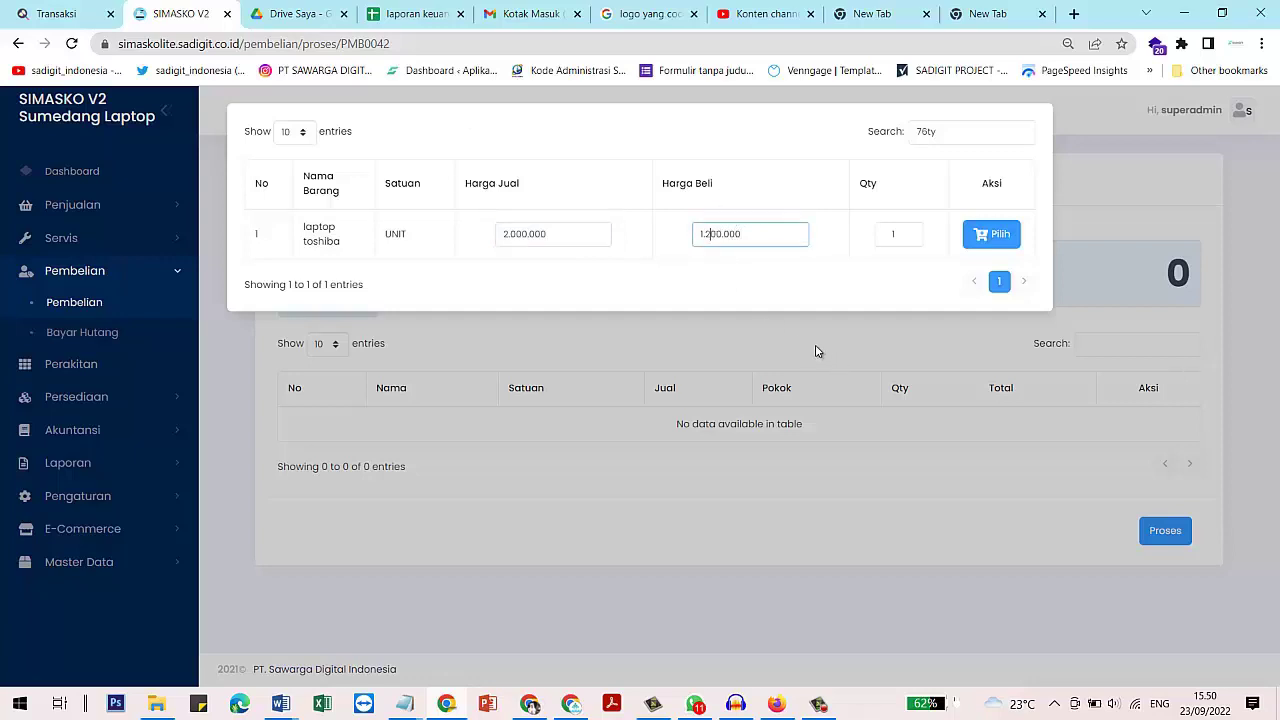
key("BackSpace")
type("5")
key("BackSpace")
key("BackSpace")
type("0")
key("BackSpace")
Add laptop toshiba to the purchase with quantity 5
left_click(908, 236)
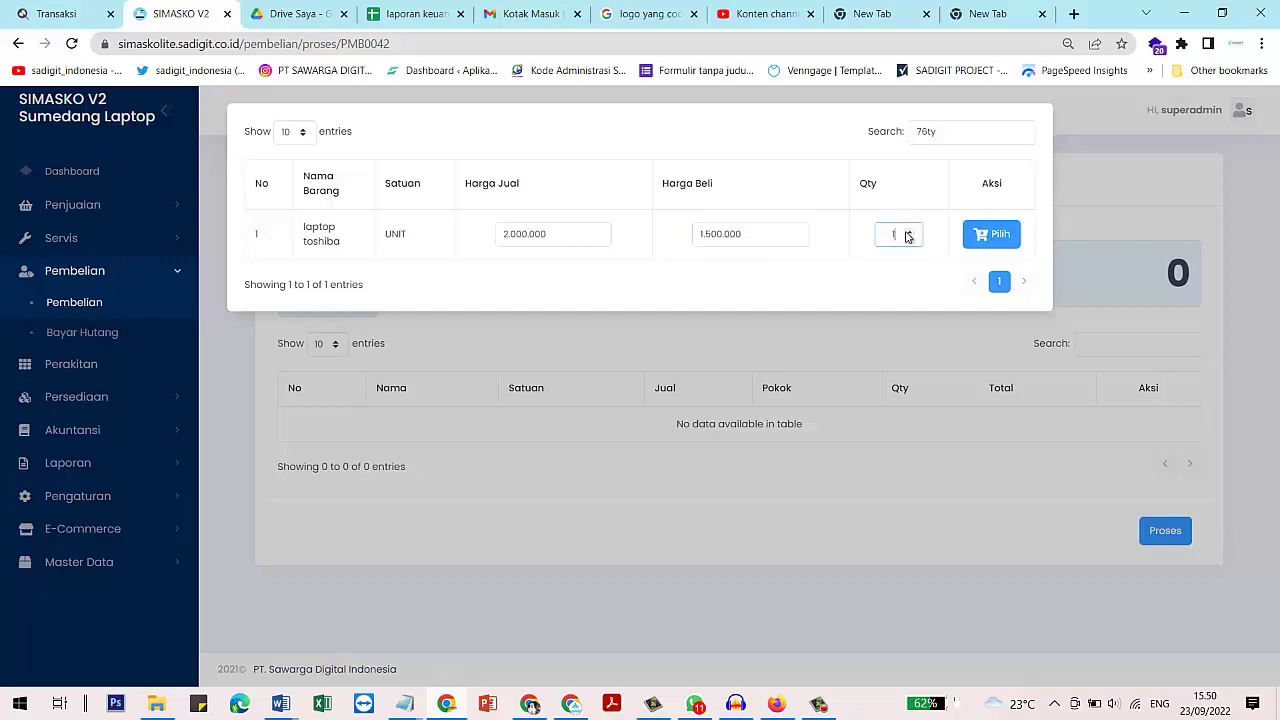
left_click(909, 231)
left_click(909, 240)
left_click(1000, 240)
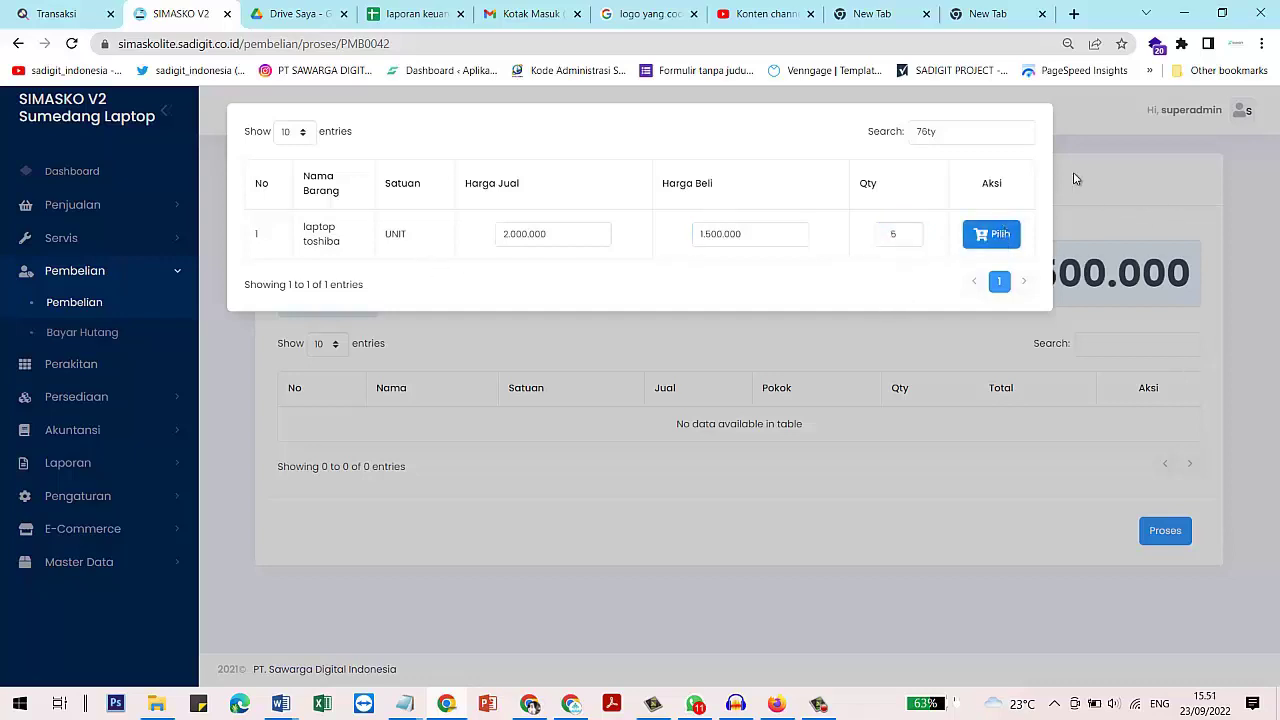
left_click(1105, 168)
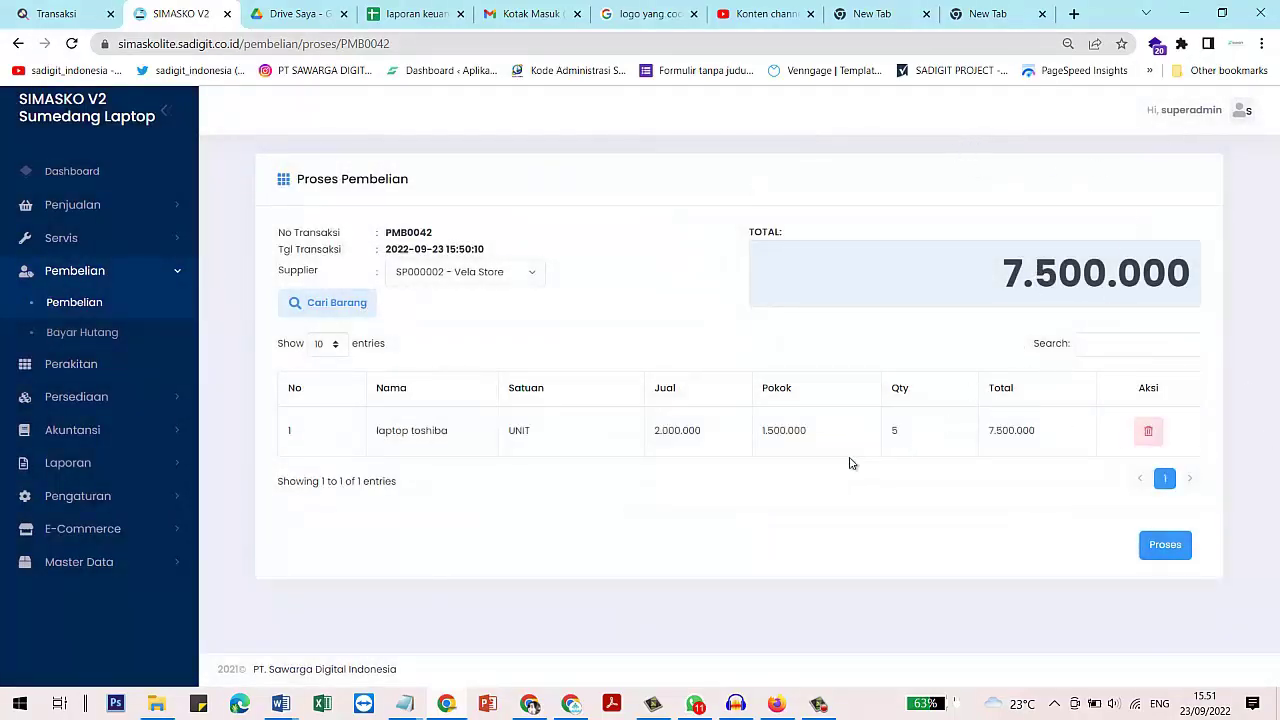
Check the listed cost 1.500.000, quantity 5, and totals of 7.500.000
double_click(781, 428)
double_click(893, 430)
left_click_drag(728, 437, 614, 422)
double_click(1010, 431)
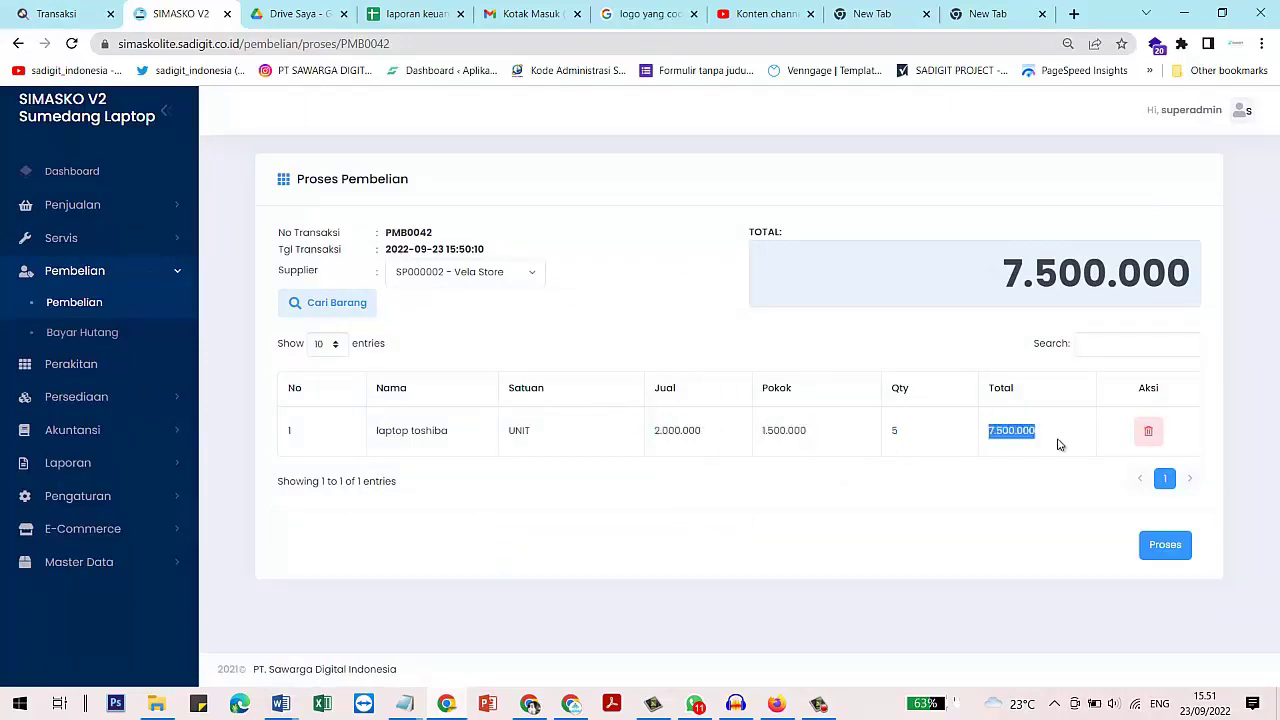
left_click_drag(1002, 282, 1150, 259)
left_click(1050, 212)
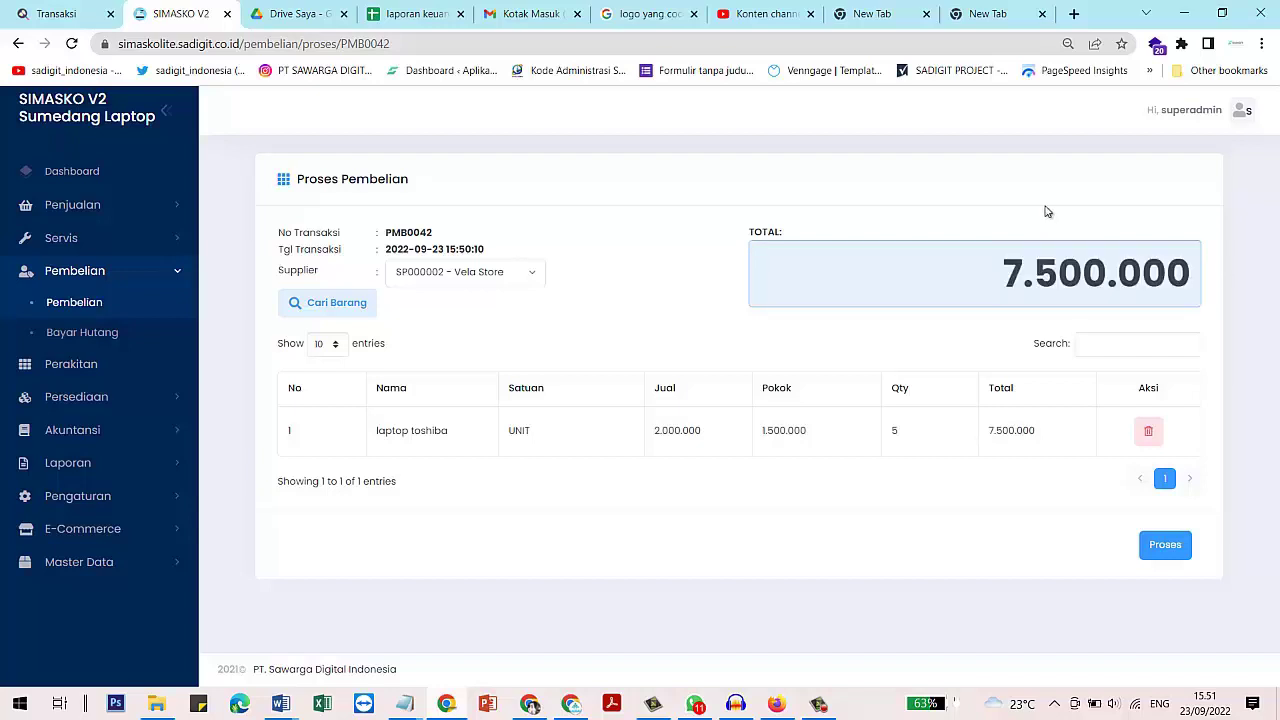
Set the purchase payment method to Kredit
left_click(1177, 559)
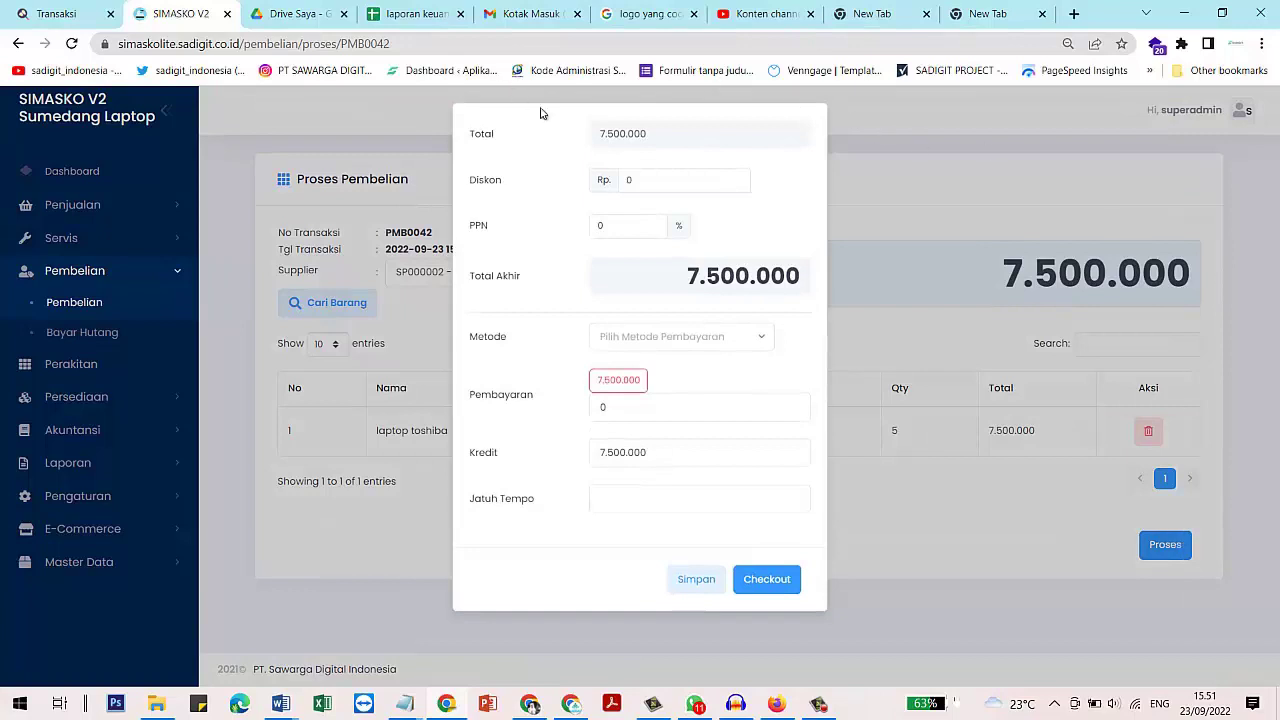
left_click(652, 180)
left_click(632, 228)
left_click(655, 340)
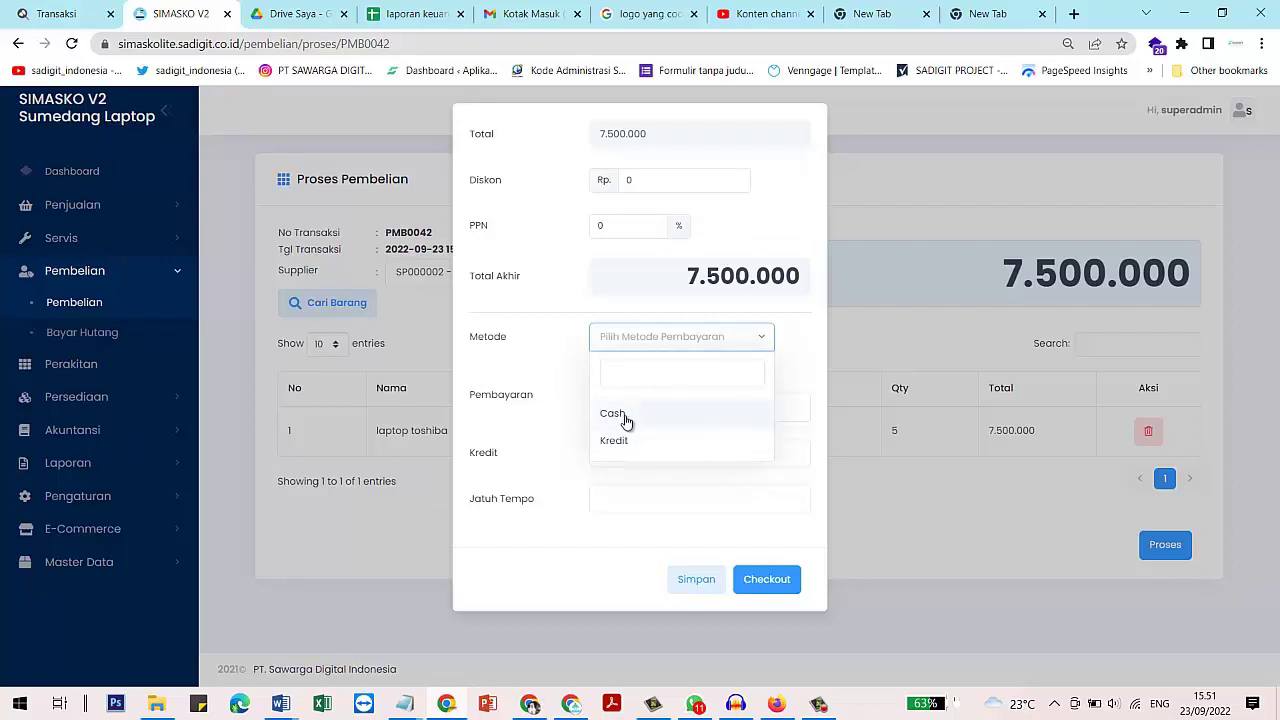
left_click(626, 445)
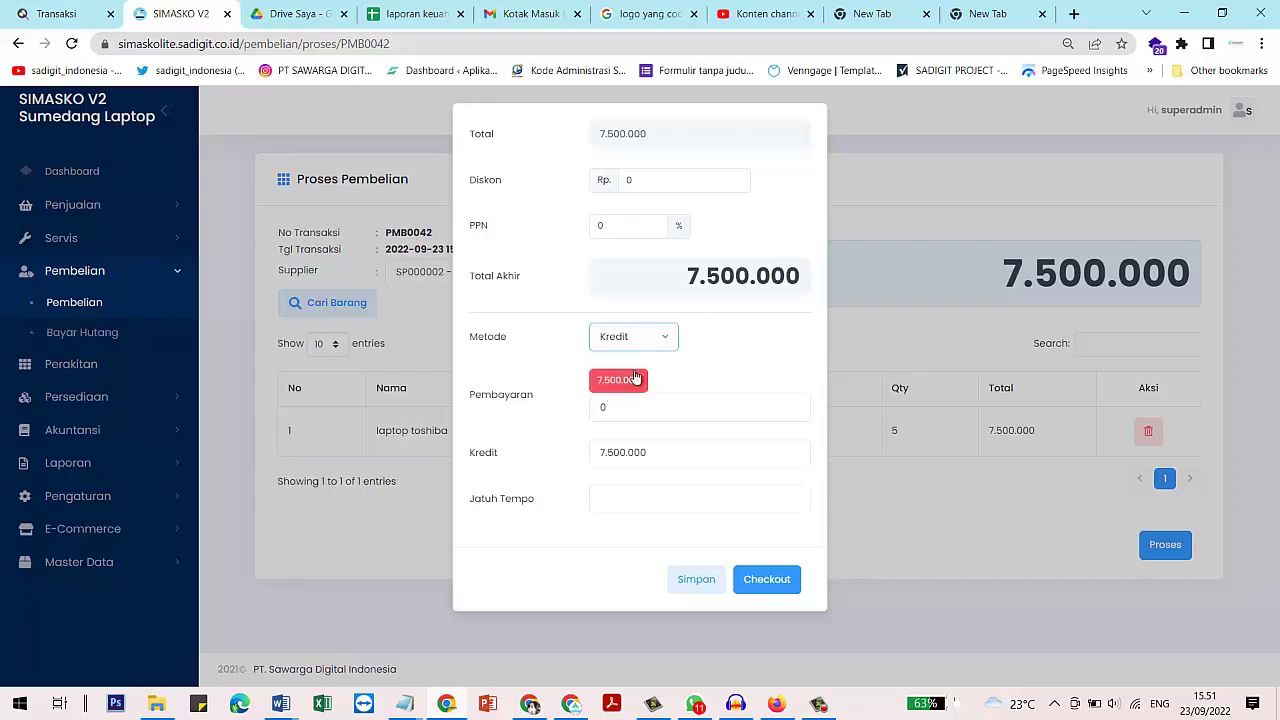
Enter a 500.000 payment now with a due date of 2022-10-08
left_click(614, 386)
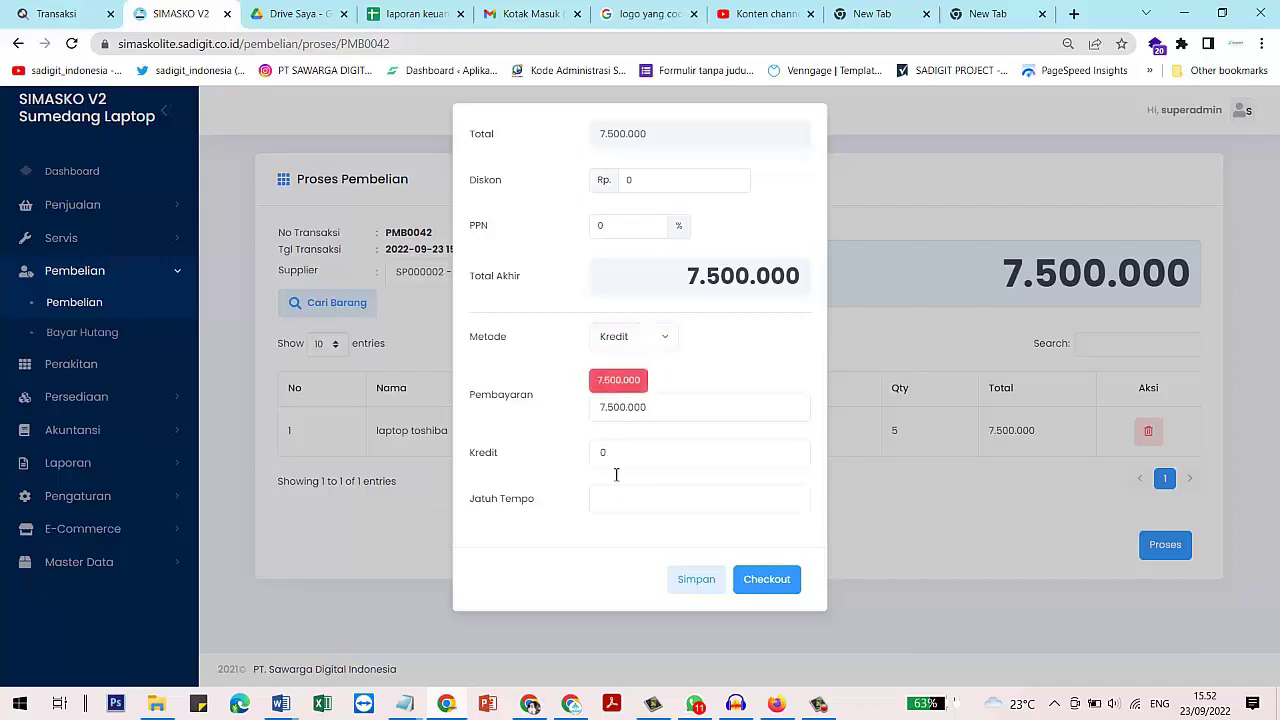
double_click(654, 402)
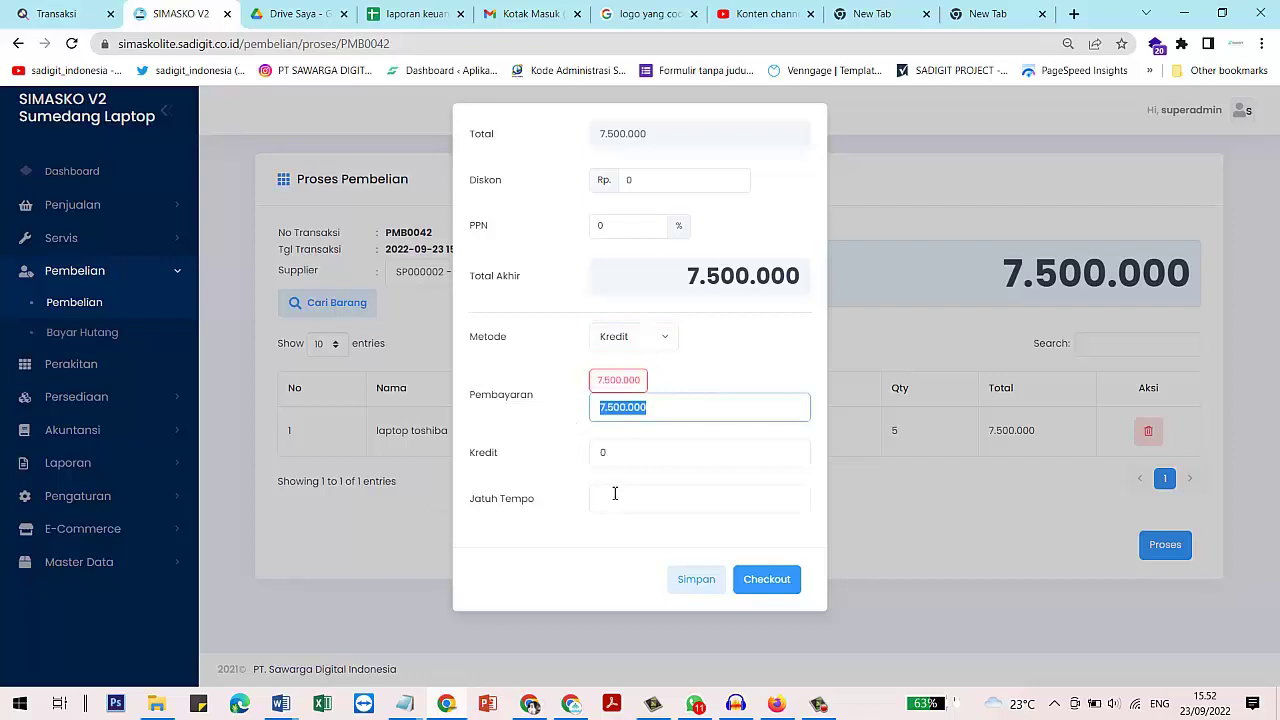
type("50")
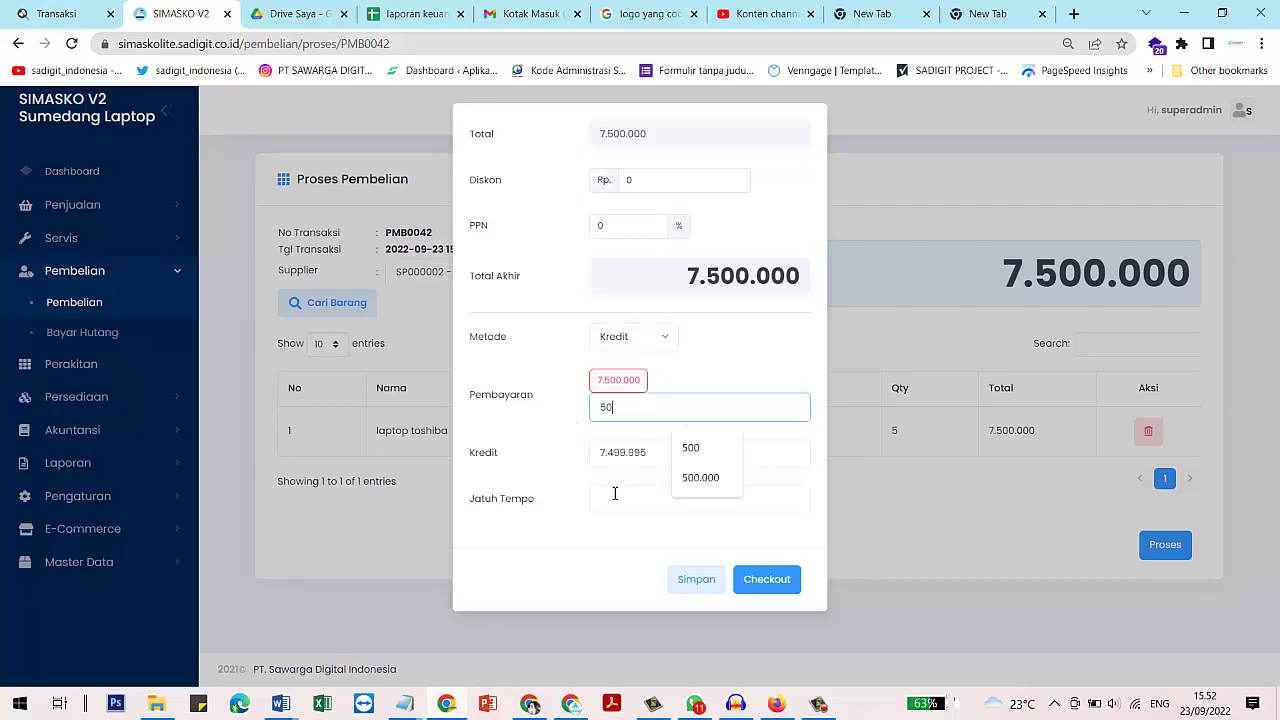
type("0.000")
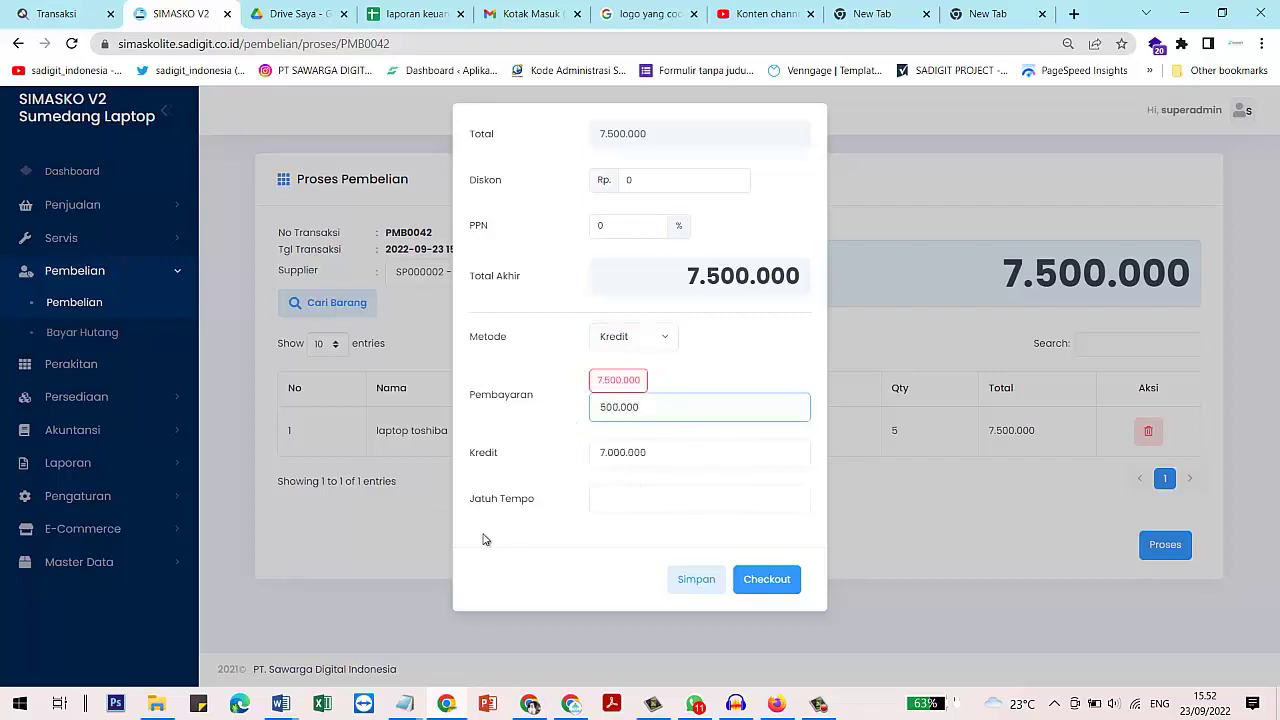
left_click(660, 498)
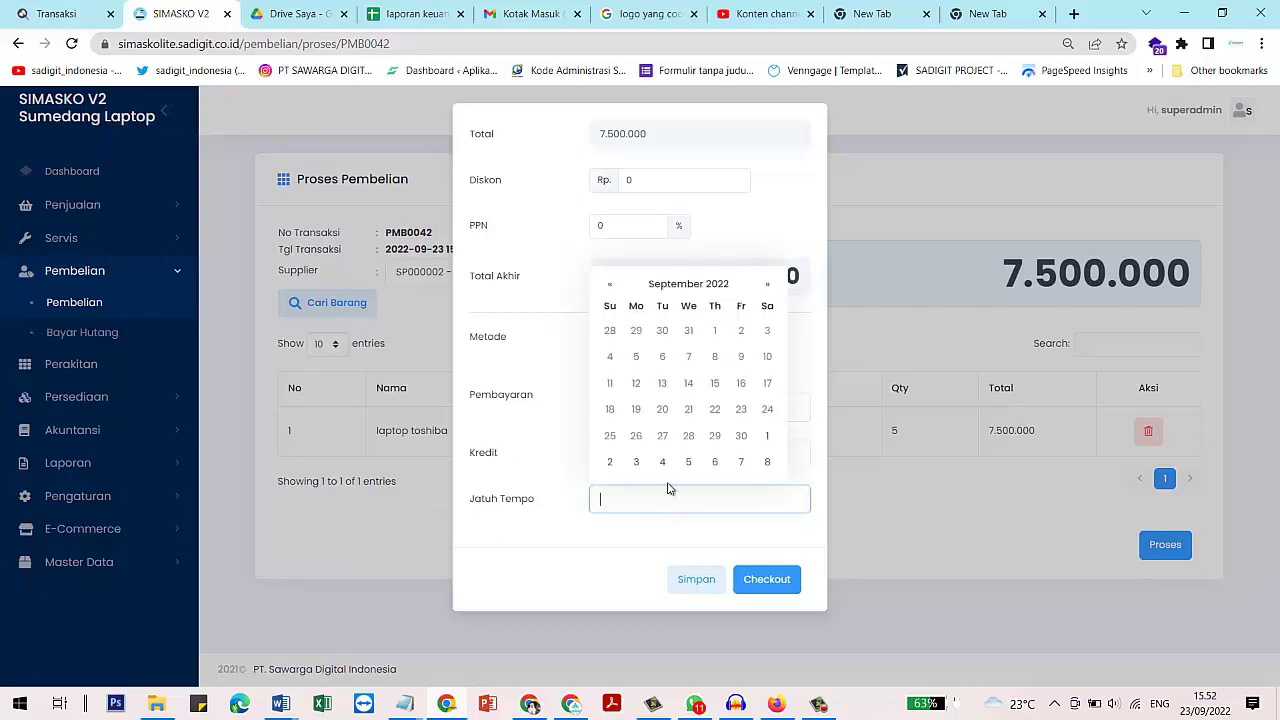
left_click(767, 460)
left_click(698, 550)
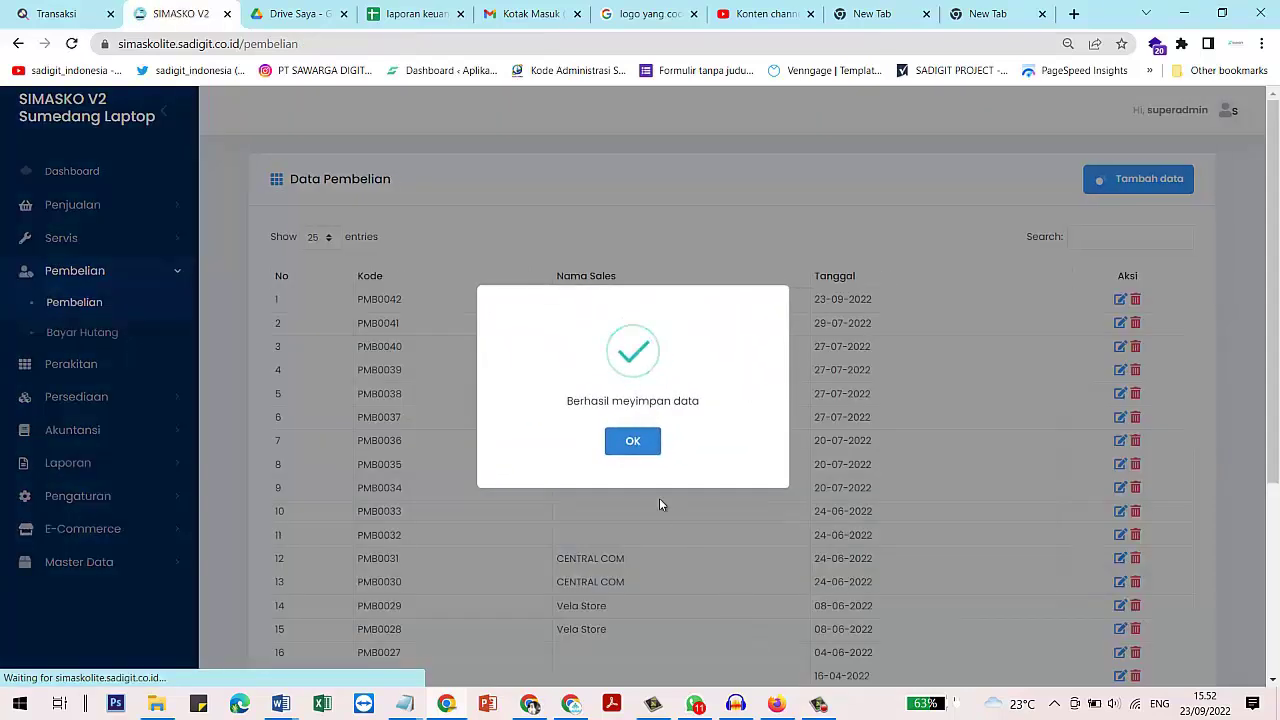
Open the purchase debt list and review PMB0042's 7,000,000 debt and payment history
left_click(632, 442)
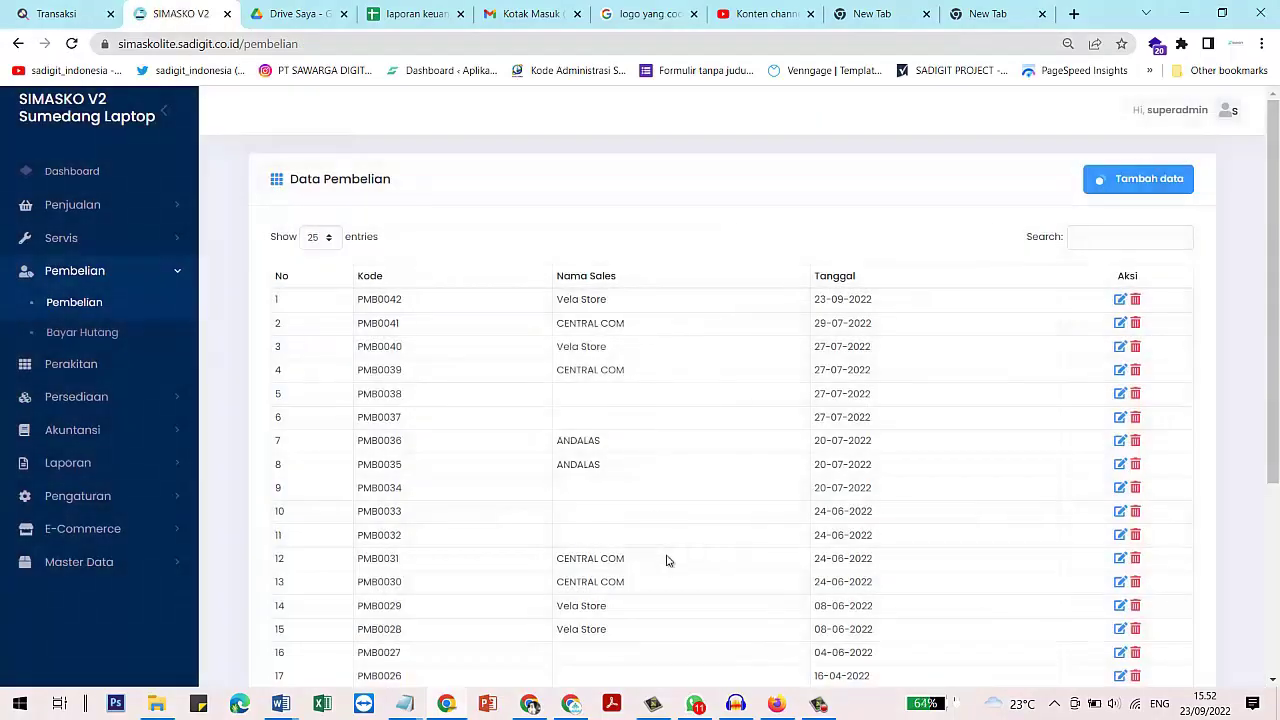
left_click_drag(529, 307, 978, 318)
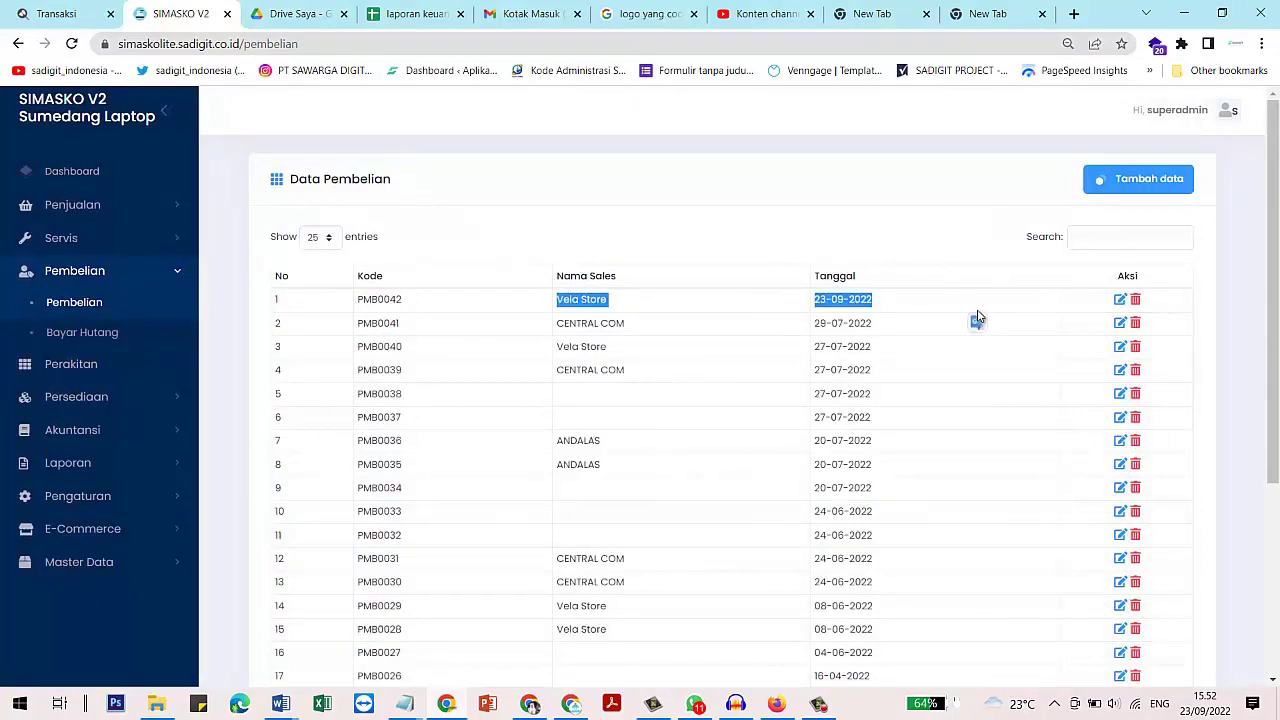
left_click(82, 334)
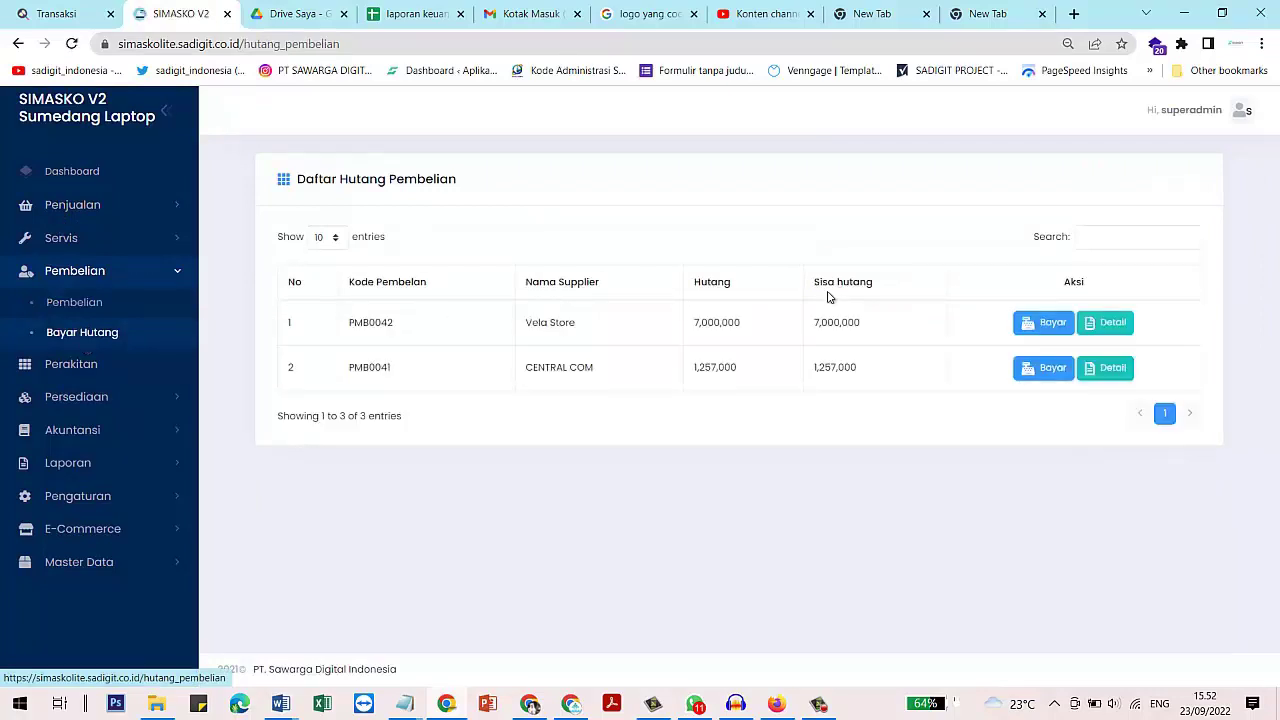
double_click(717, 320)
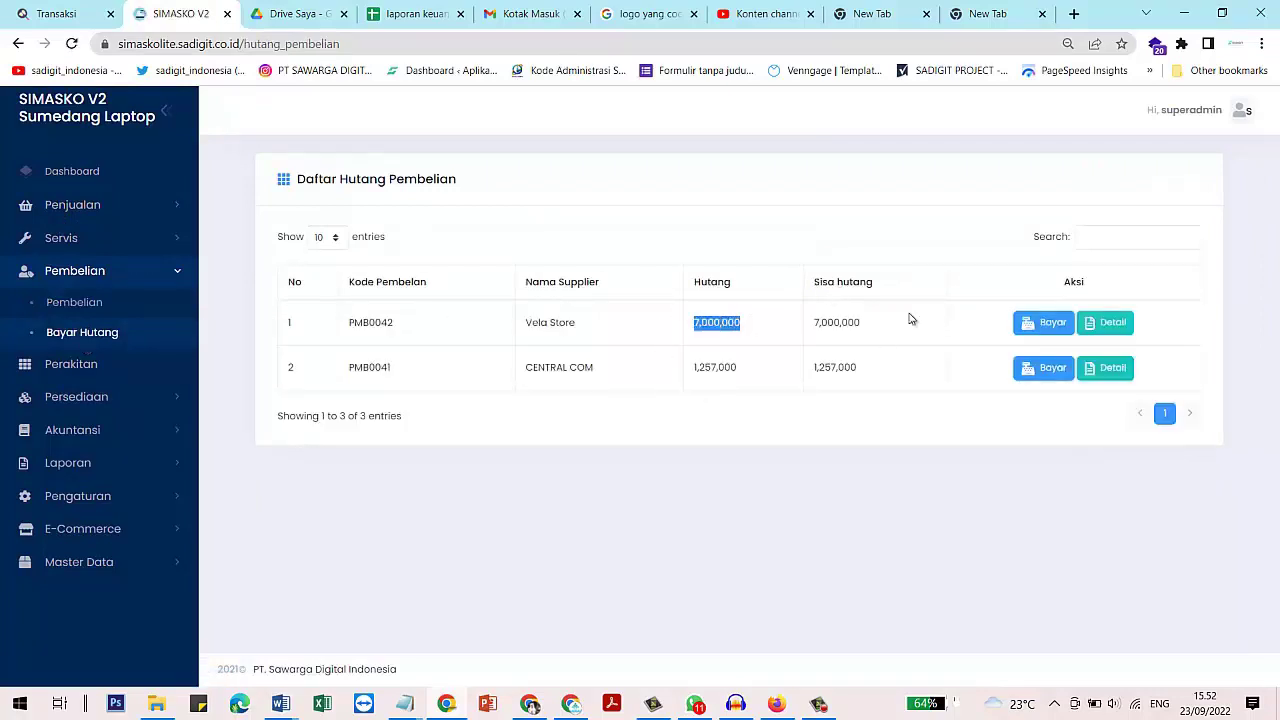
double_click(848, 323)
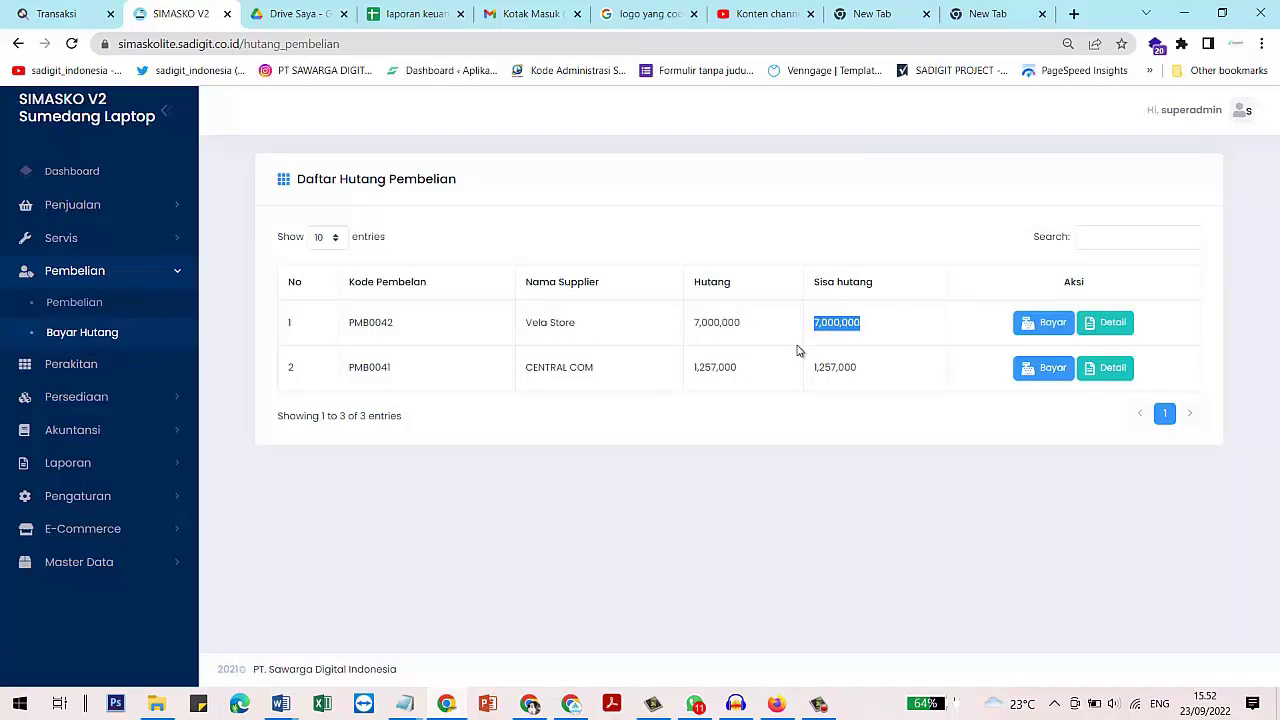
left_click(1098, 325)
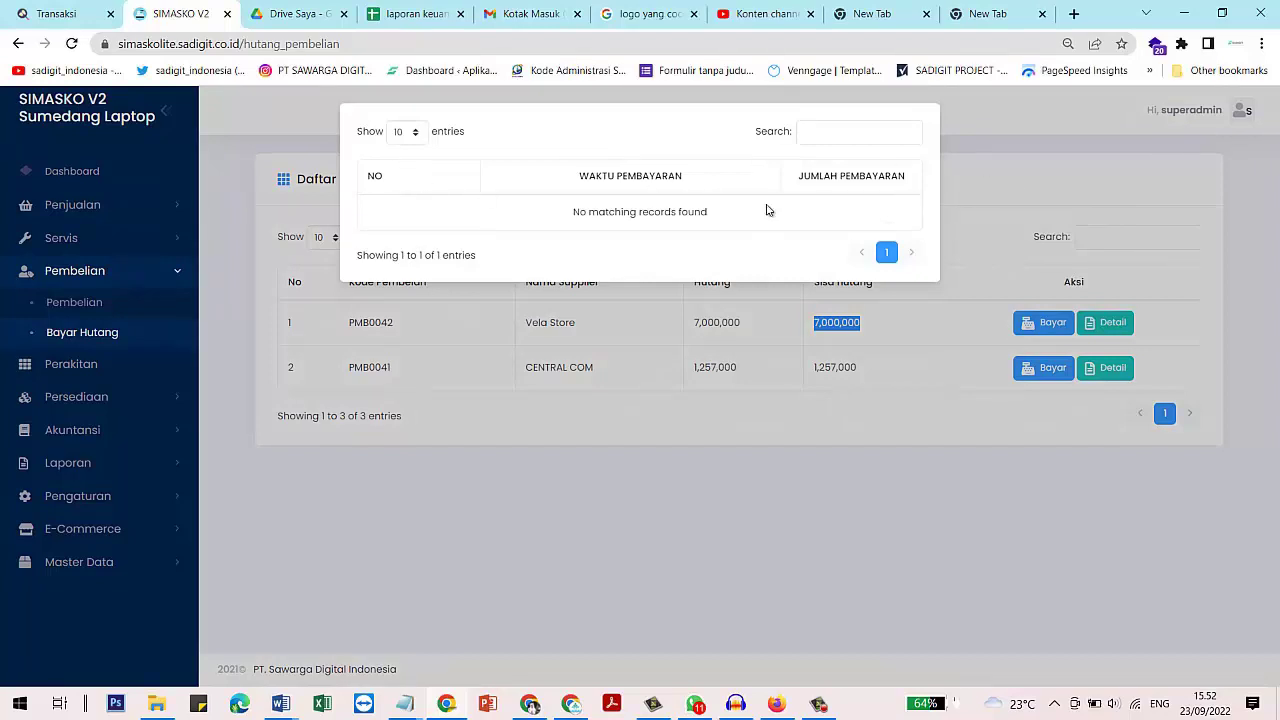
left_click(1024, 176)
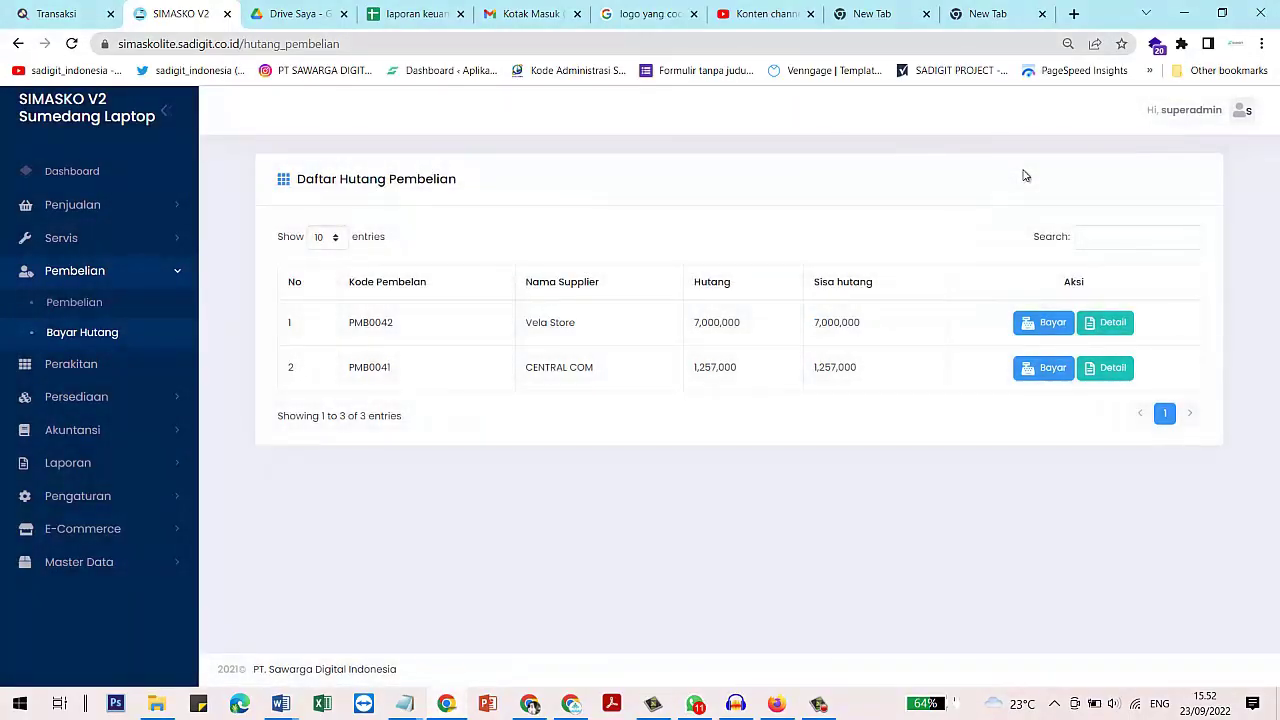
Pay 6.000.000 toward the PMB0042 debt and check the remaining 1.000.000 balance
left_click(1044, 324)
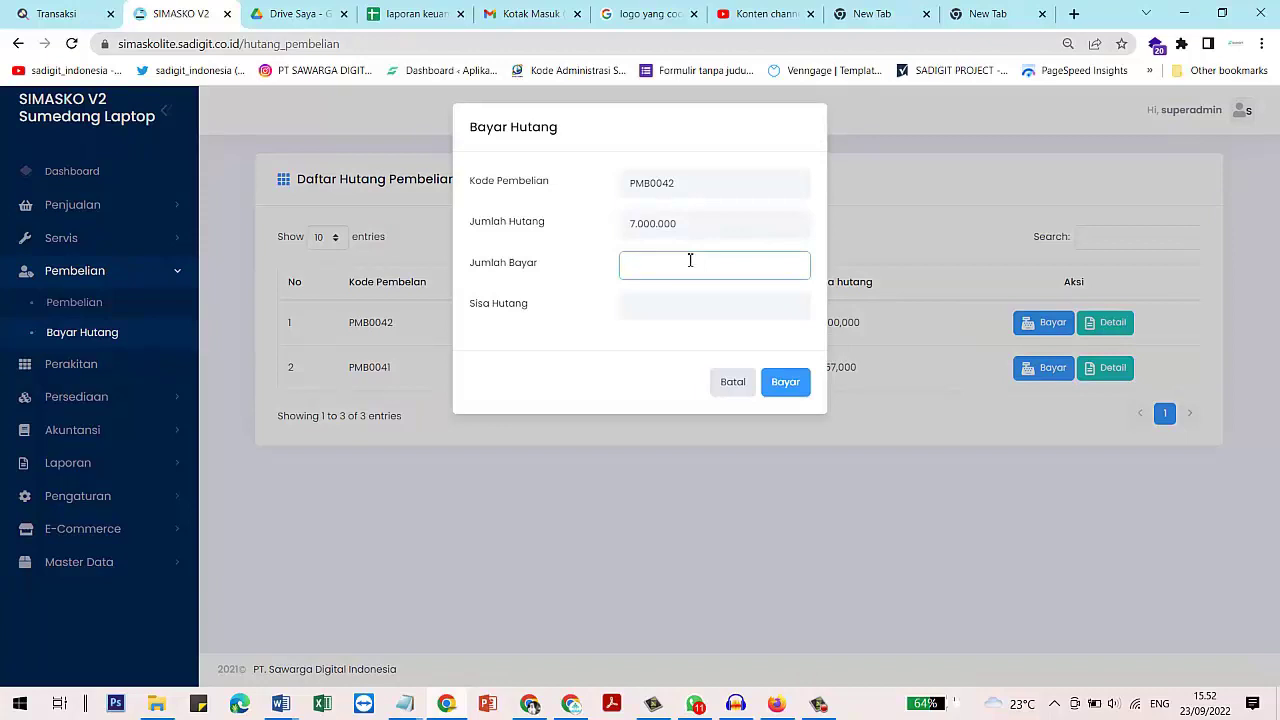
type("6000000")
left_click(787, 382)
left_click(663, 440)
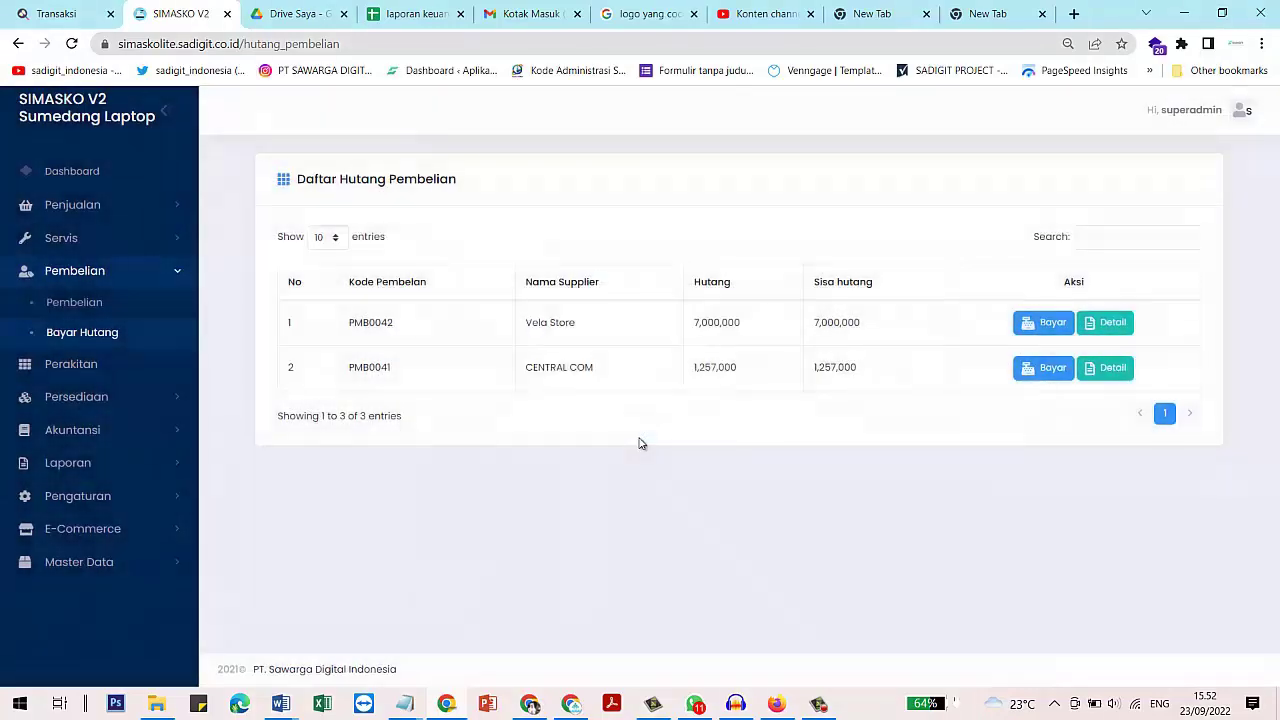
left_click_drag(893, 287, 838, 336)
left_click(1111, 325)
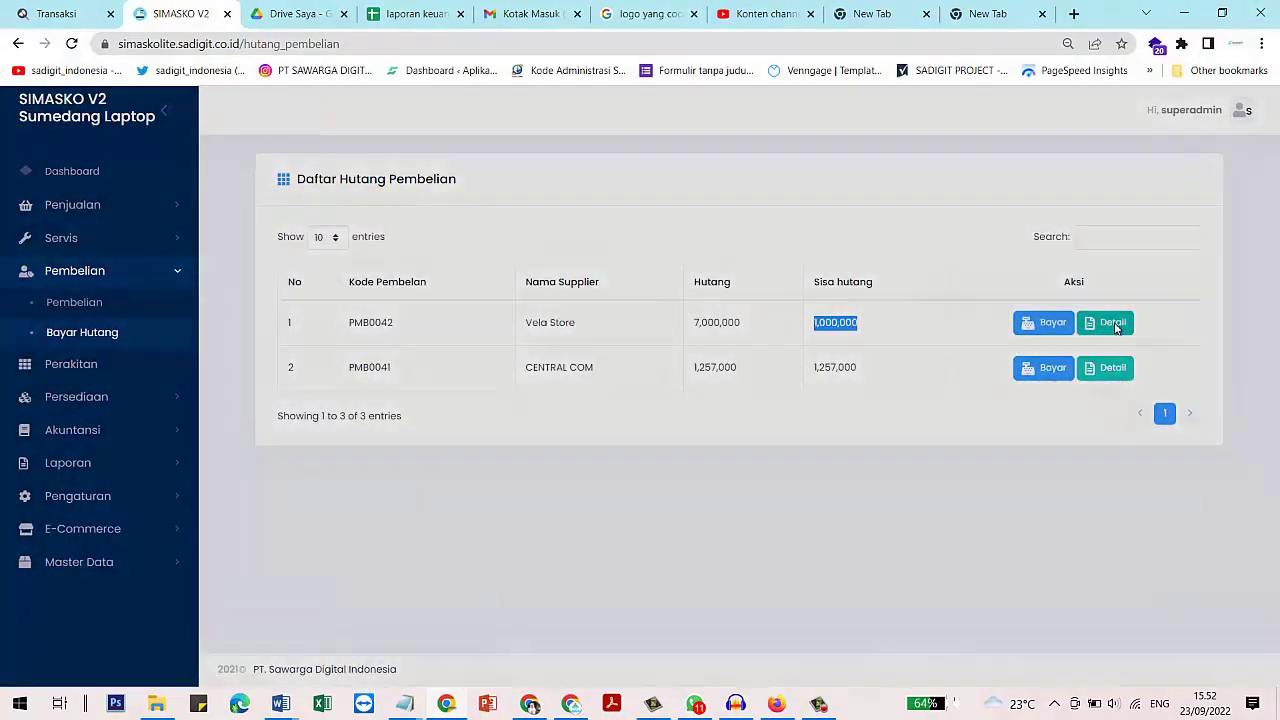
left_click(953, 190)
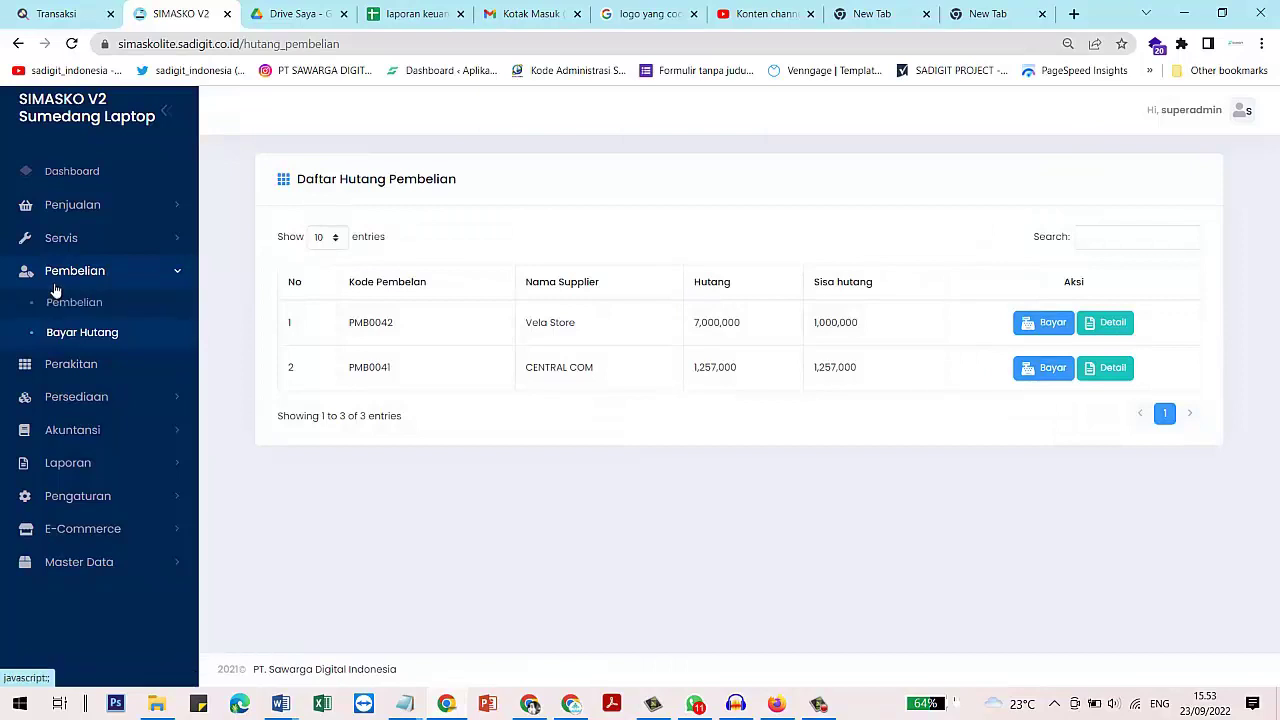
Open the Produk list and confirm laptop toshiba has 25 units in stock
left_click(92, 212)
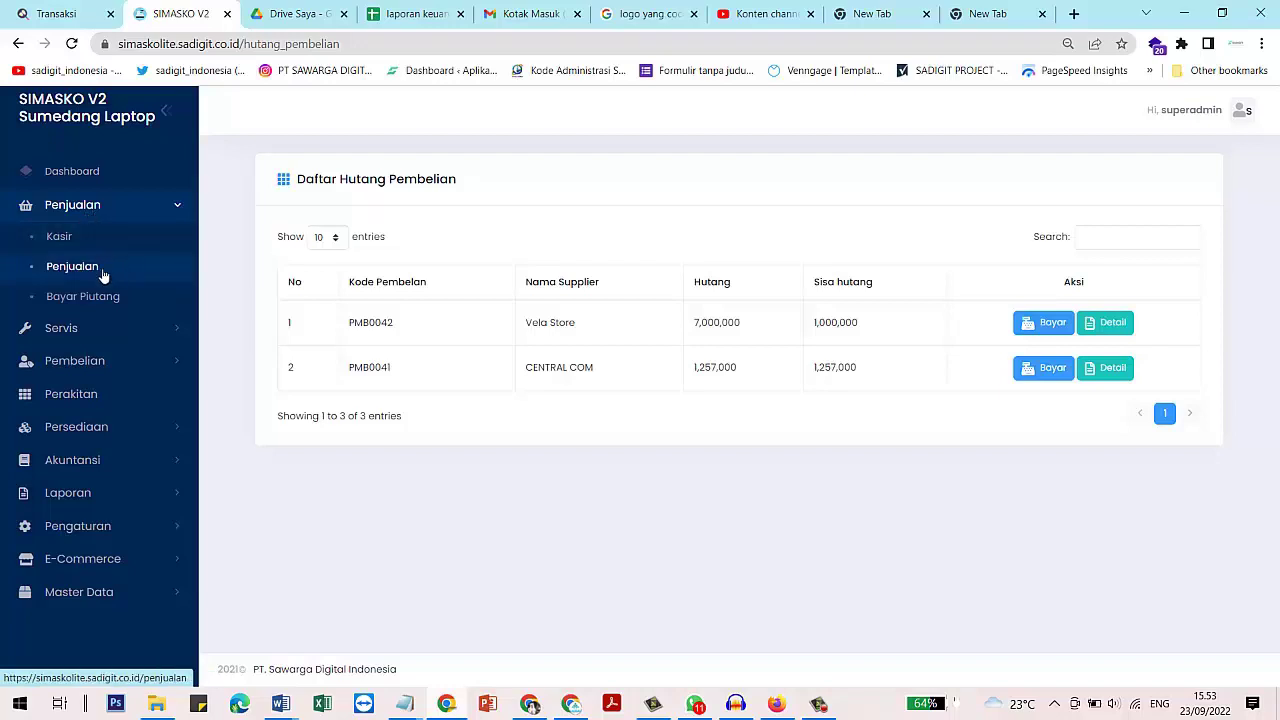
left_click(94, 593)
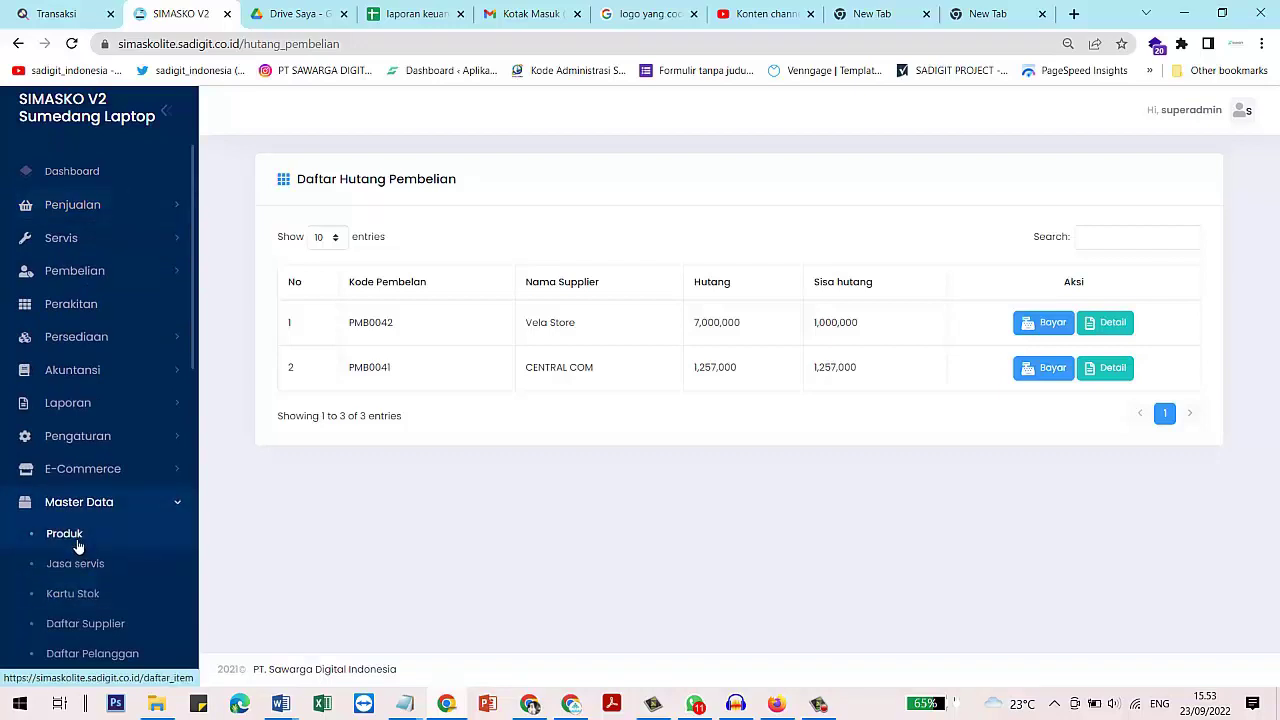
left_click(77, 545)
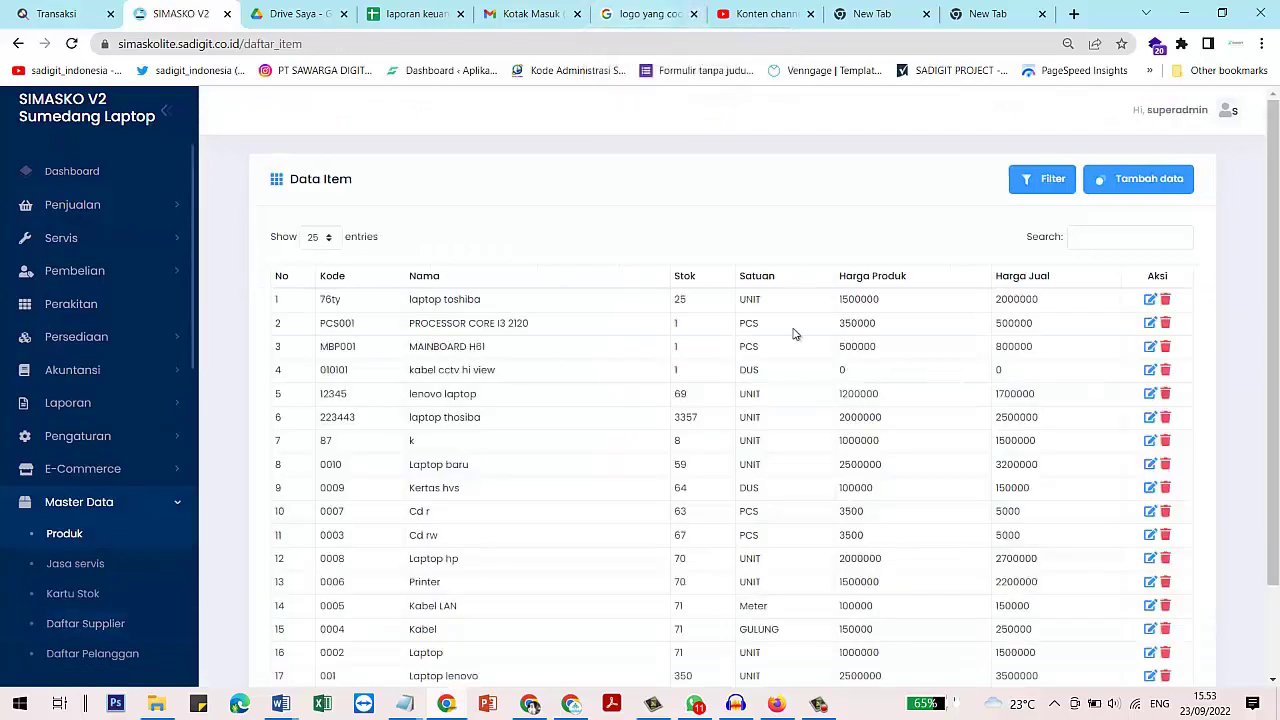
left_click(686, 302)
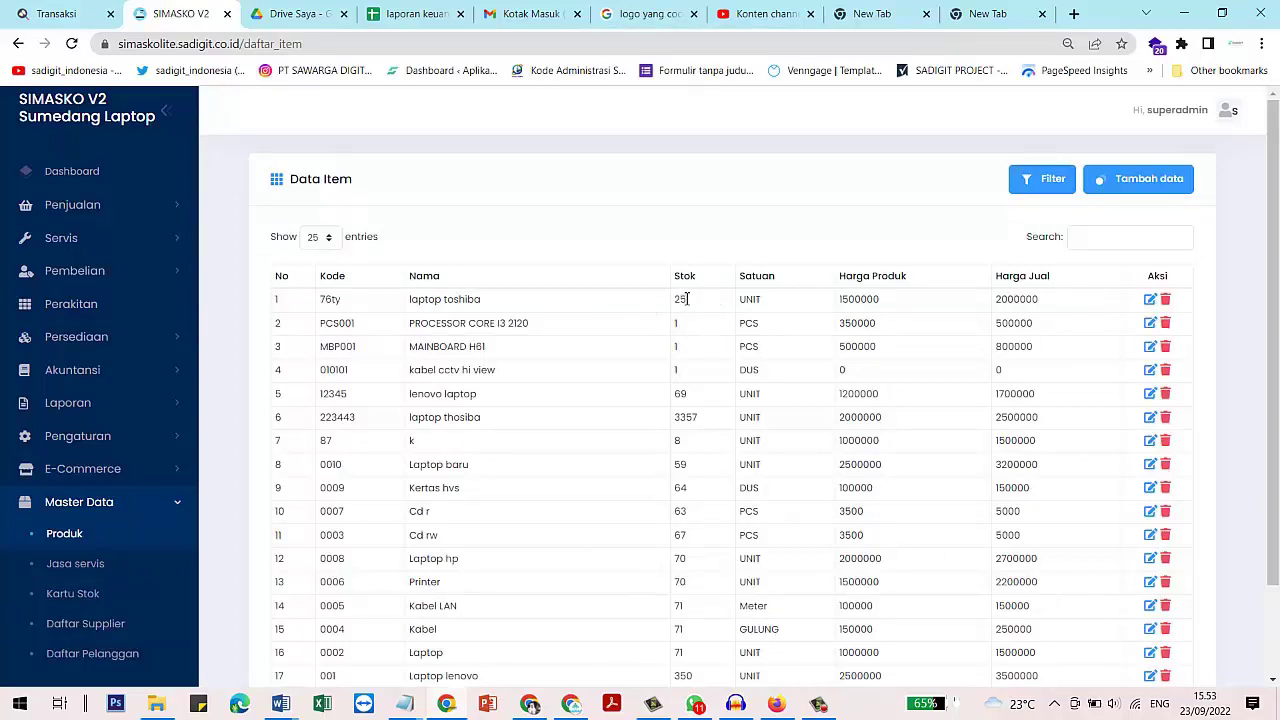
double_click(686, 298)
left_click(697, 293)
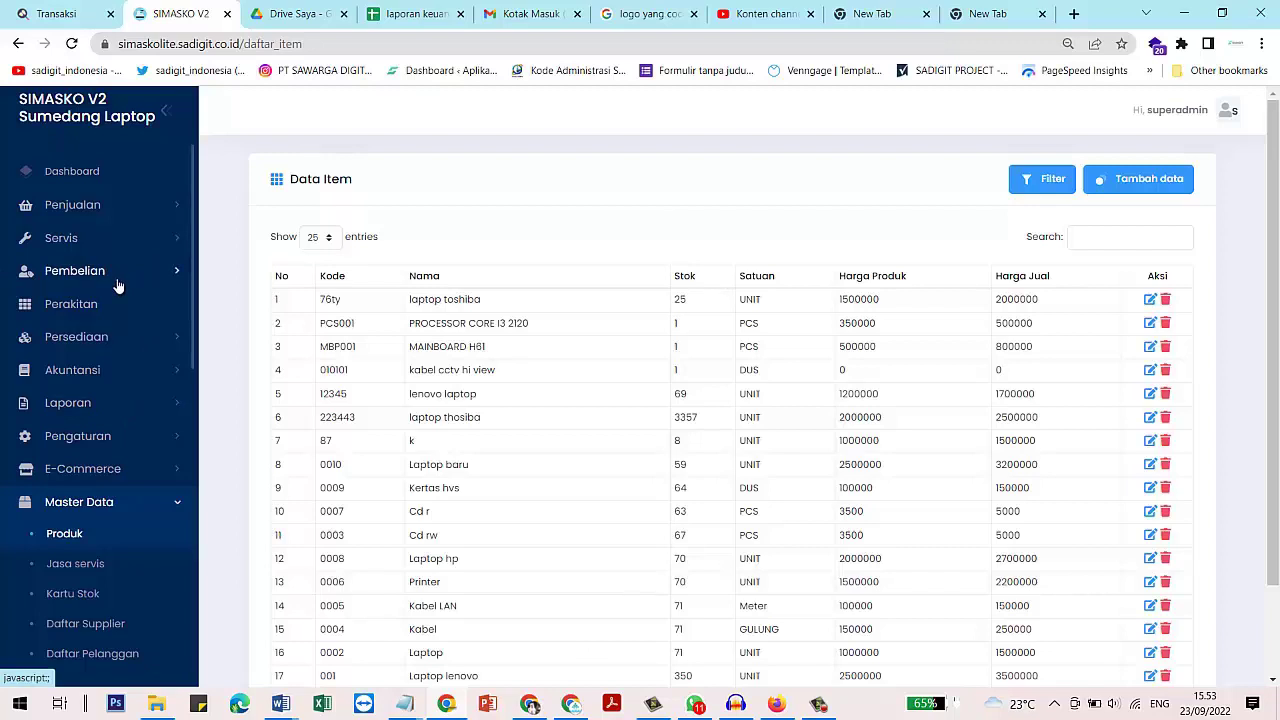
left_click(102, 206)
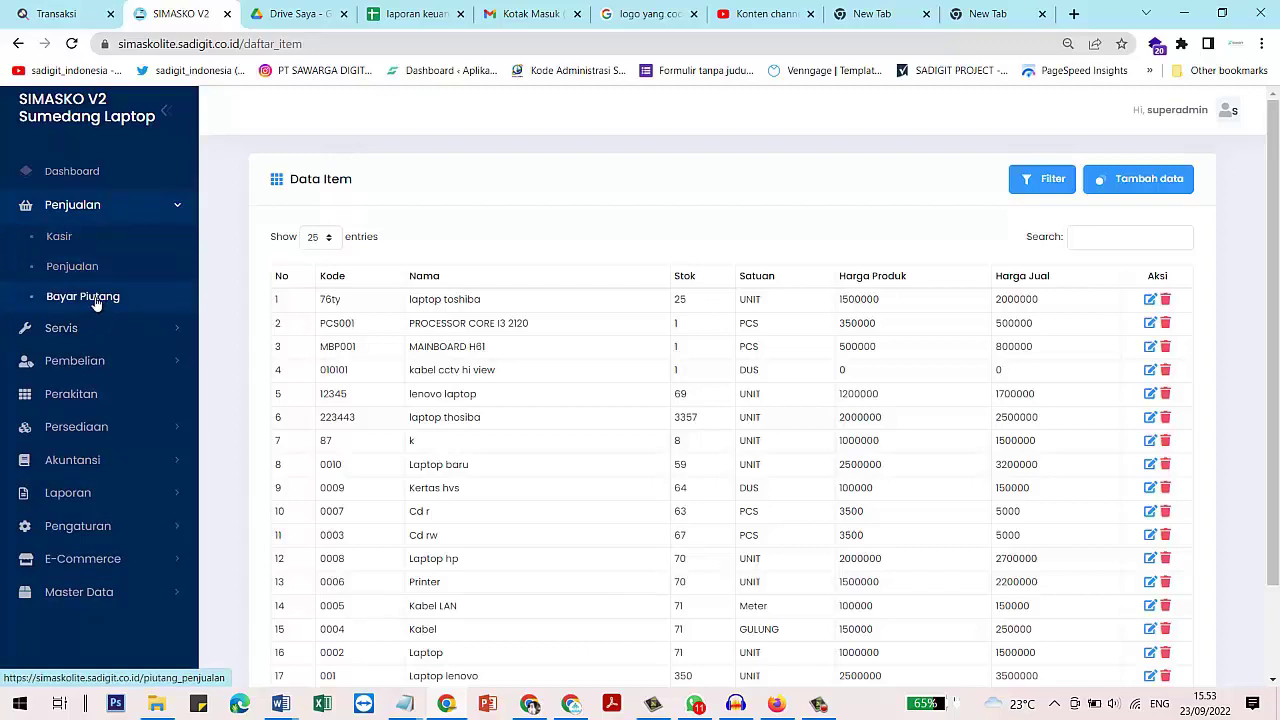
Start a new Kasir sale and pick the first listed customer
left_click(75, 242)
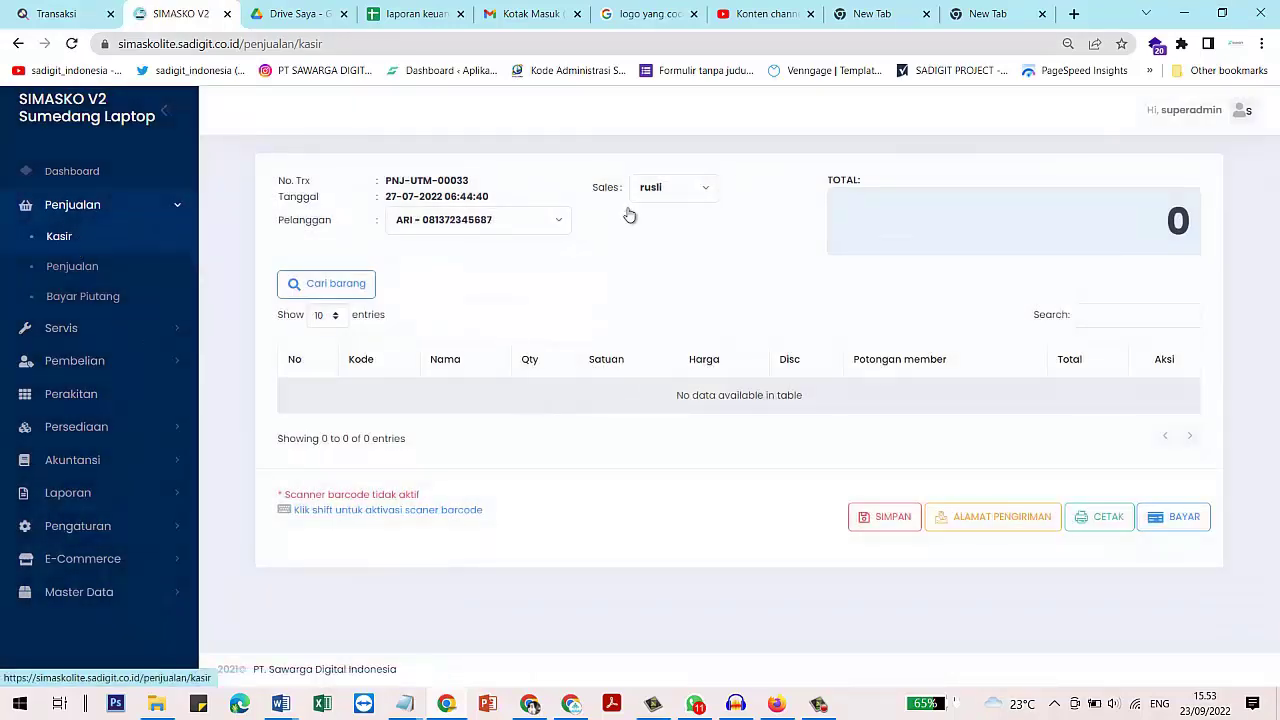
left_click(472, 222)
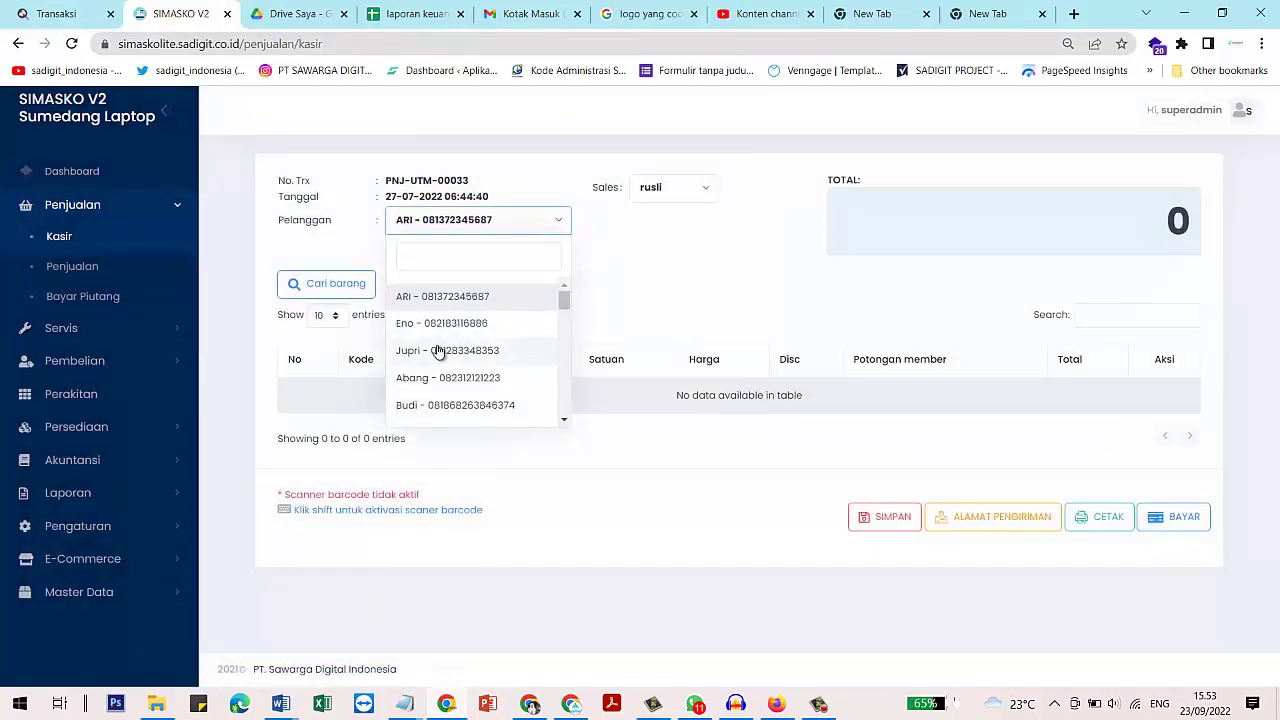
left_click(438, 350)
left_click(531, 229)
left_click(505, 326)
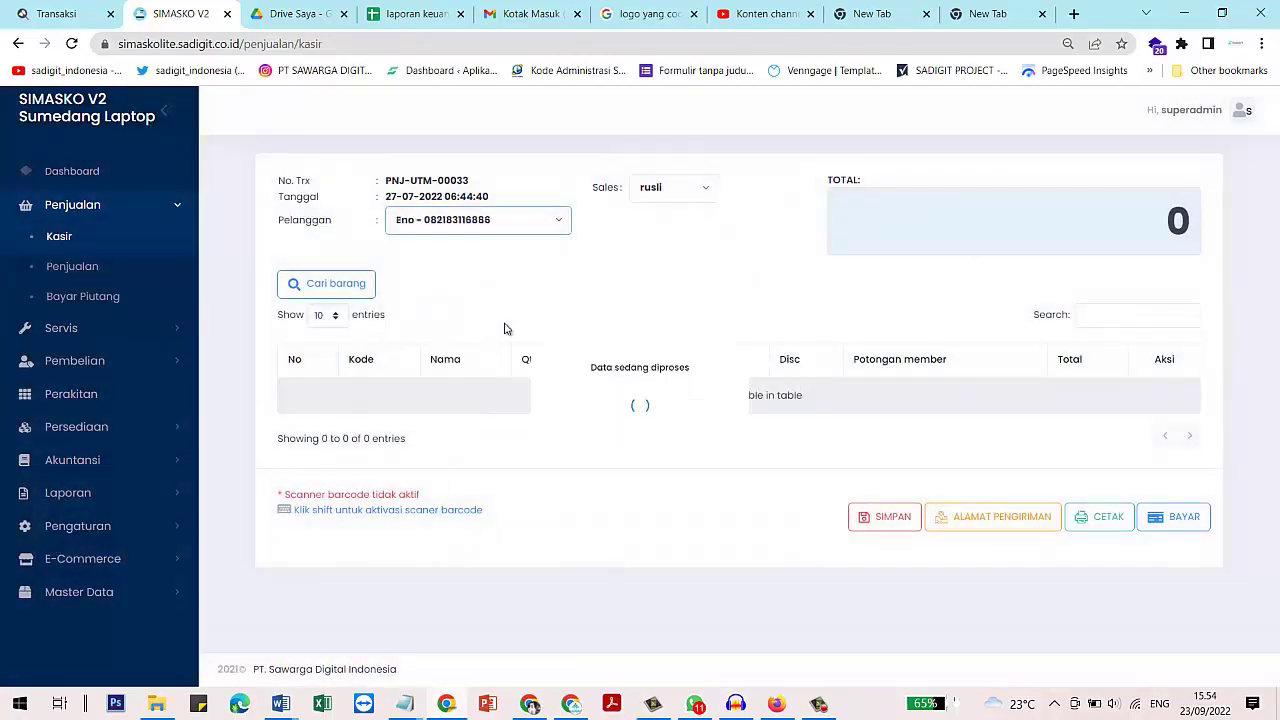
left_click(474, 224)
scroll(480, 316, "down", 3)
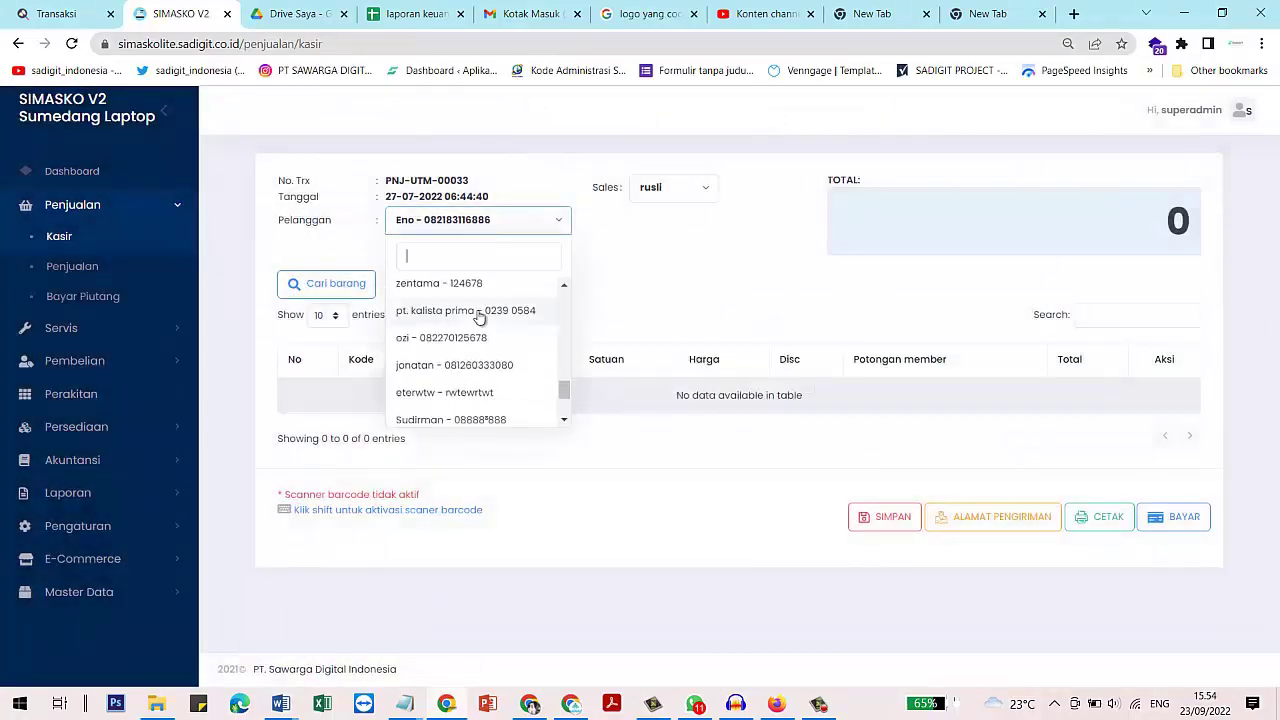
scroll(480, 316, "up", 5)
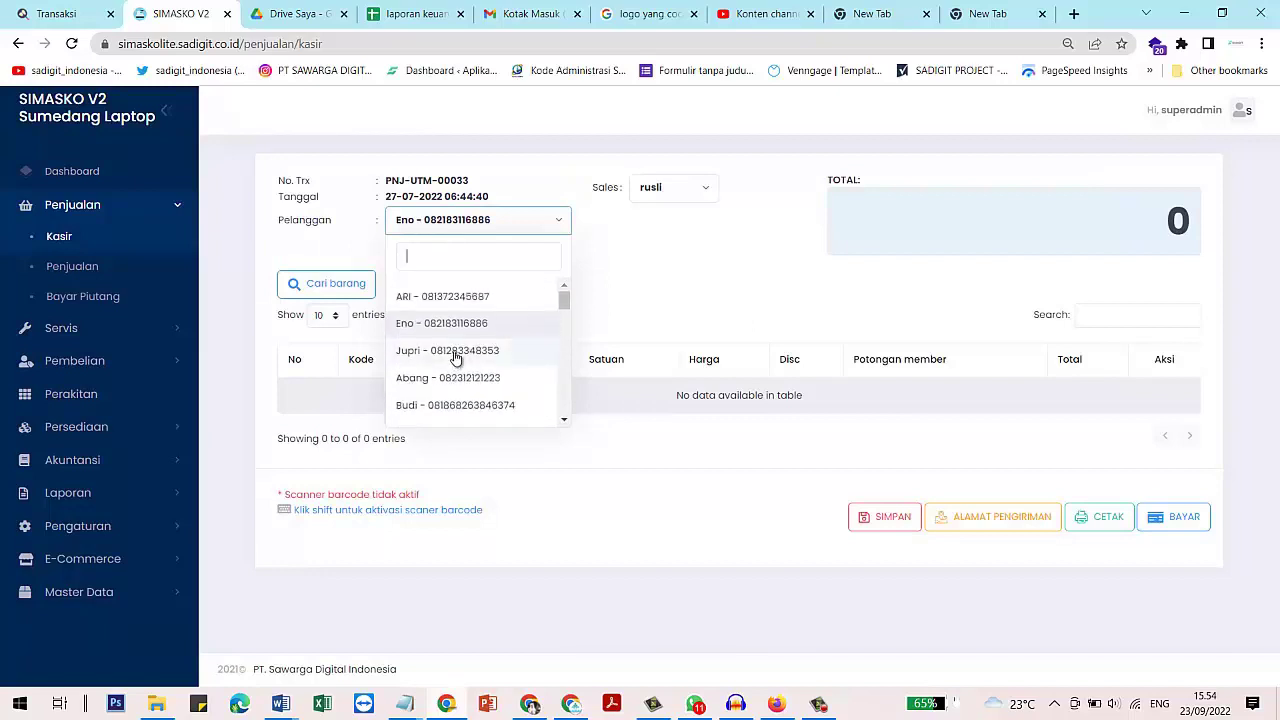
left_click(476, 297)
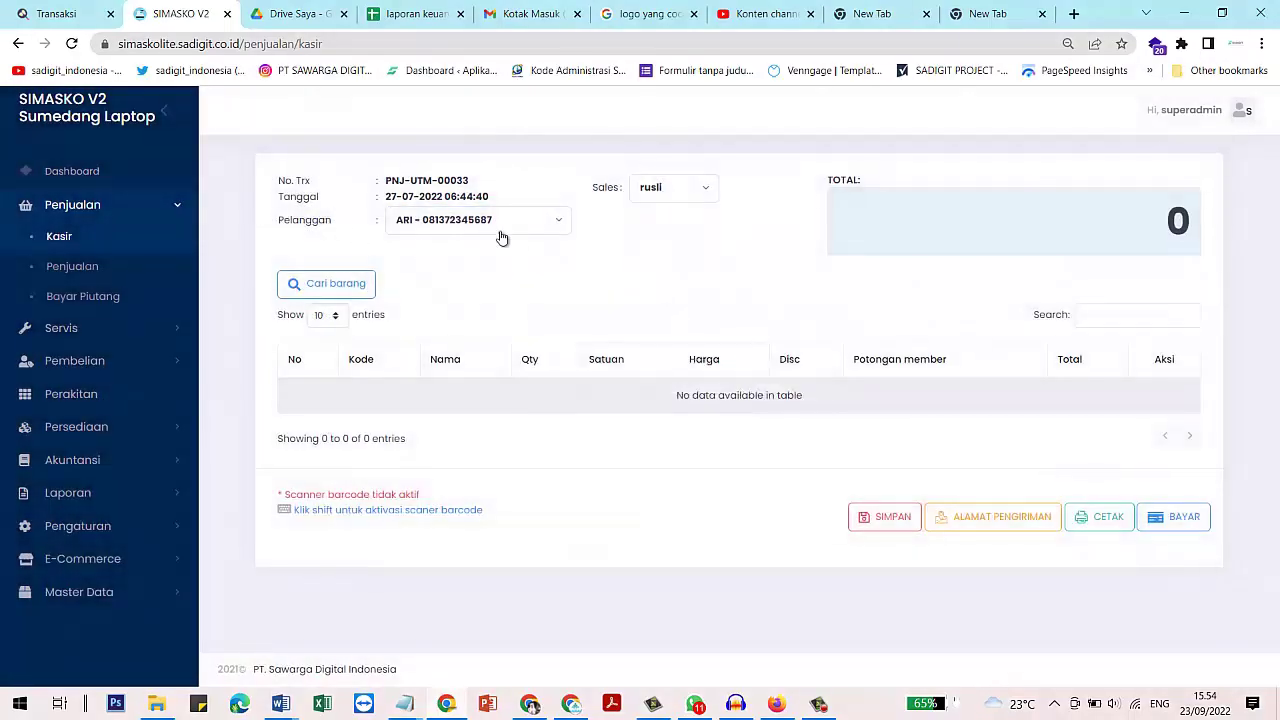
Set the salesperson for the sale to NON SALES
left_click(668, 196)
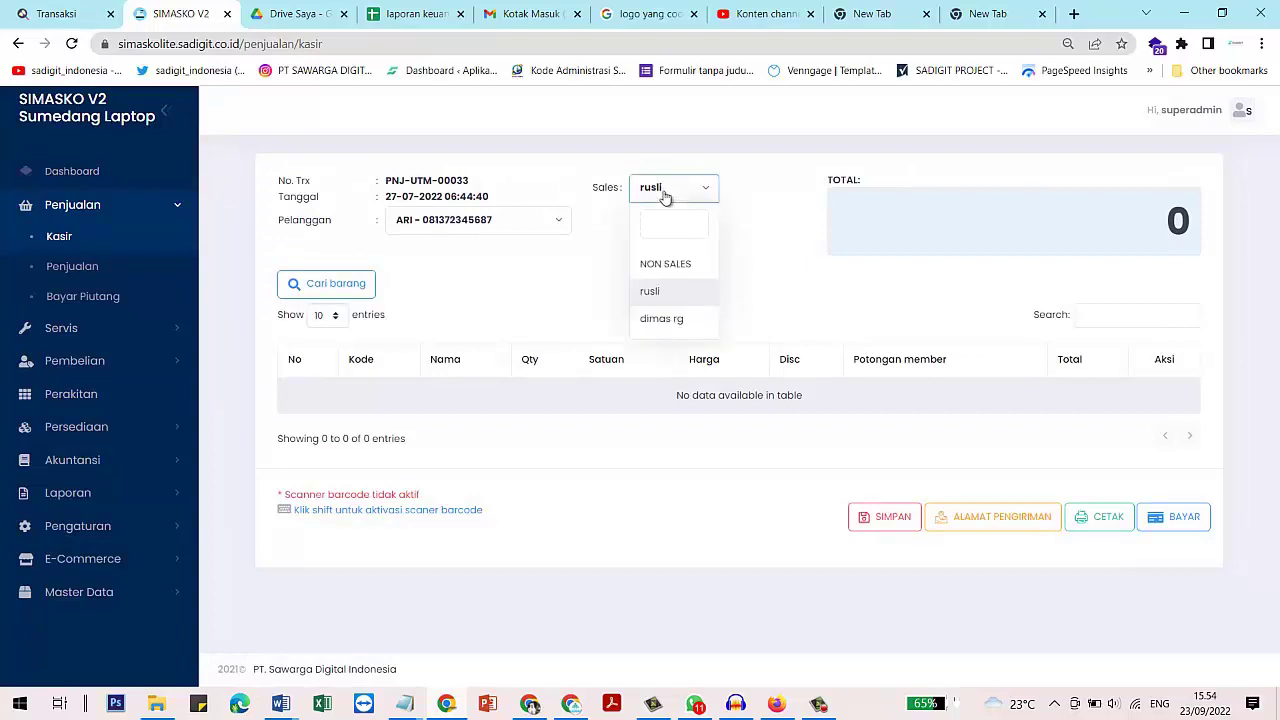
left_click(672, 264)
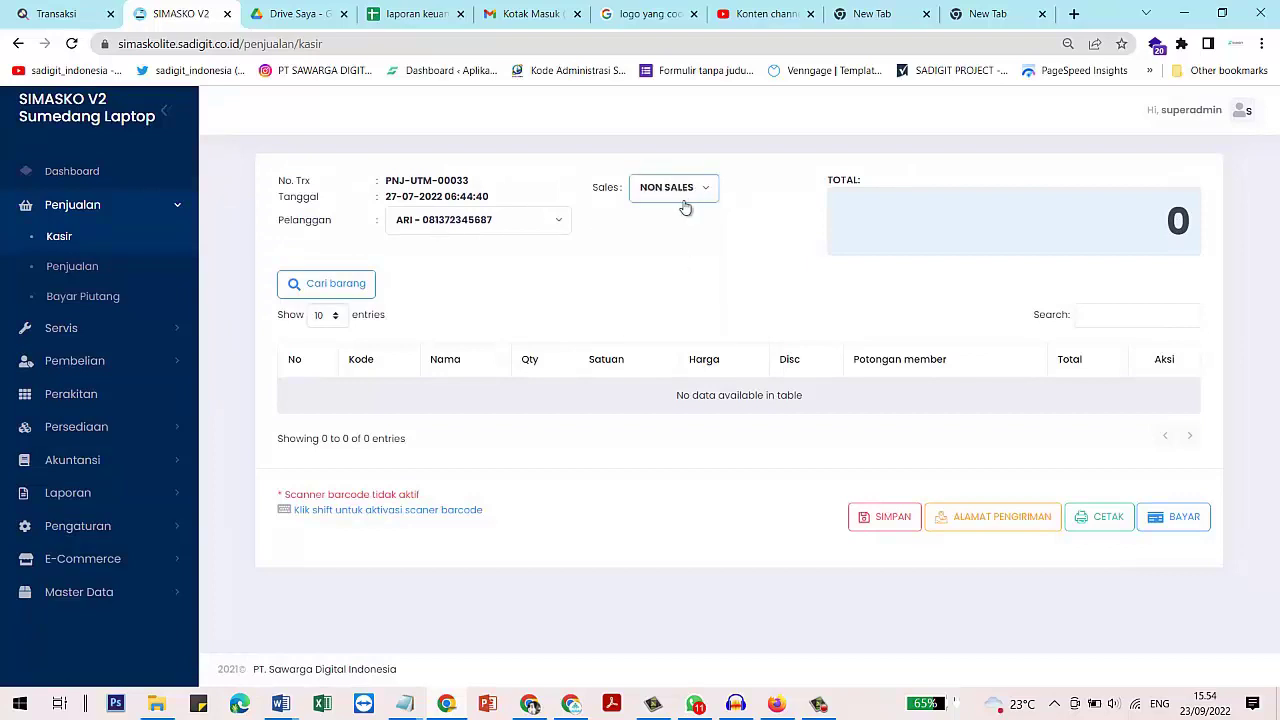
left_click(430, 225)
left_click(628, 288)
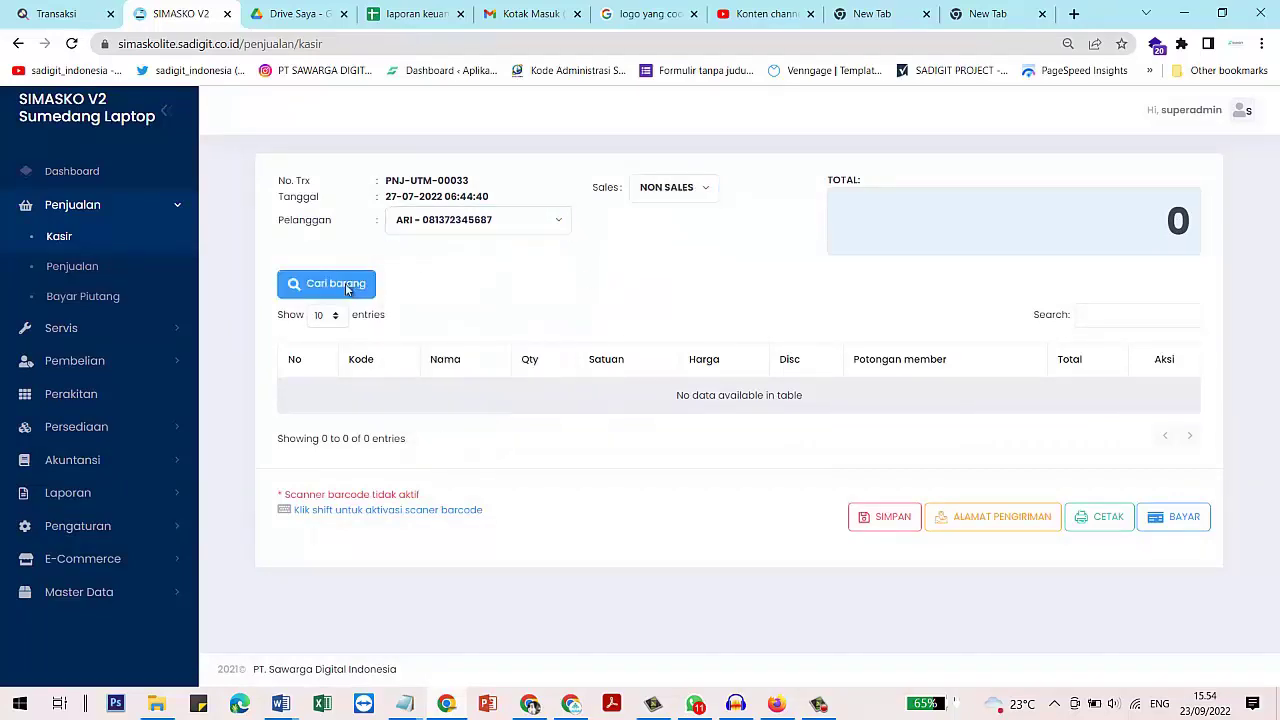
Add 3 units of laptop toshiba at 2,000,000 each to sale PNJ-UTM-00033
left_click(347, 287)
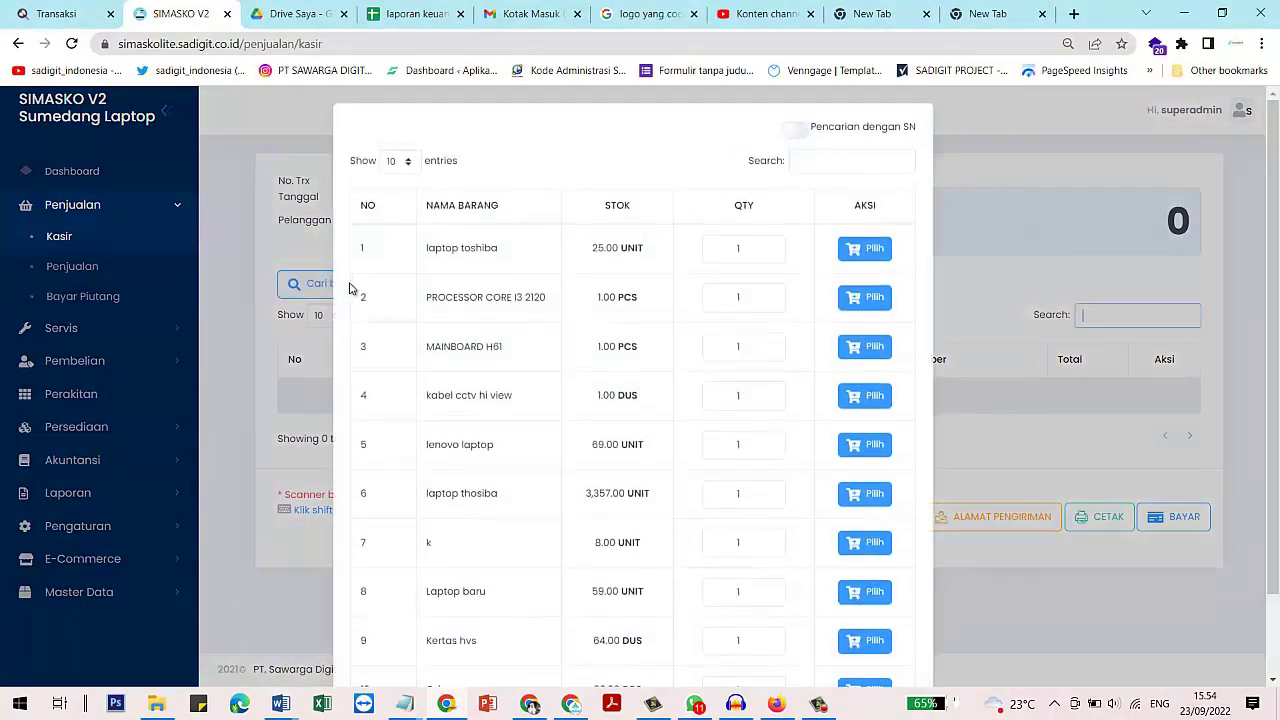
left_click_drag(590, 248, 645, 254)
left_click(754, 247)
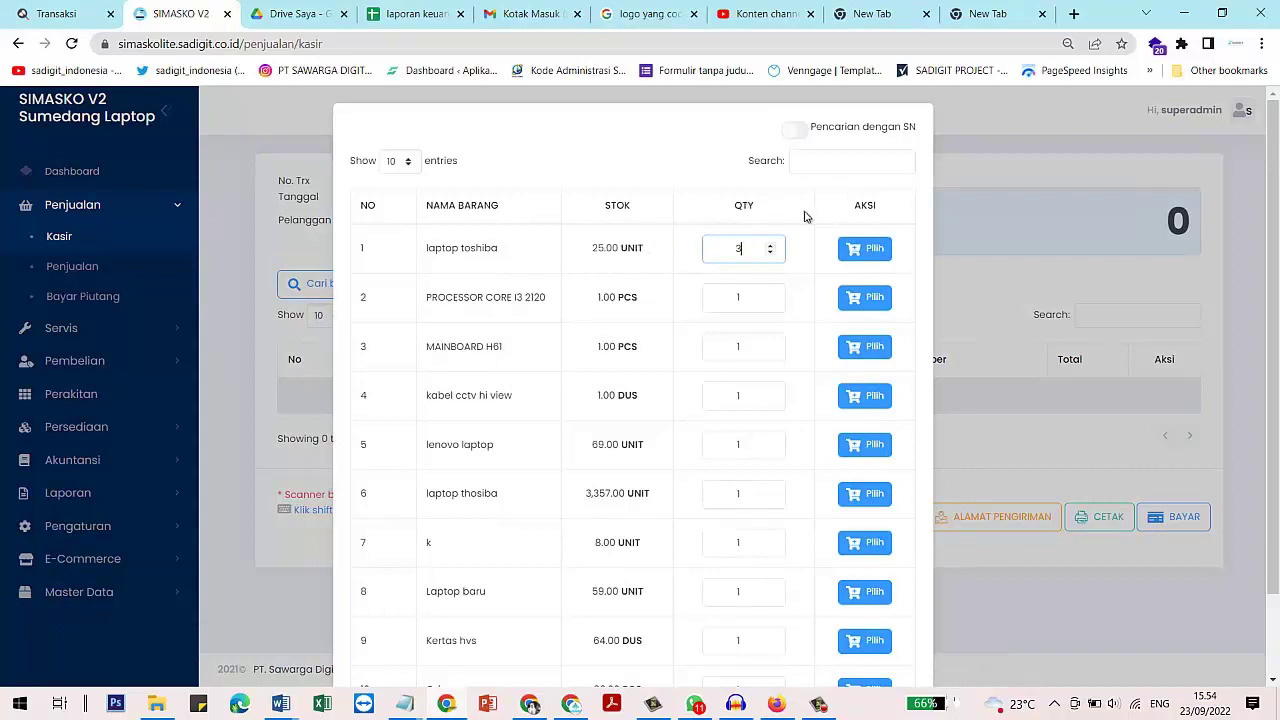
left_click(862, 250)
left_click(957, 286)
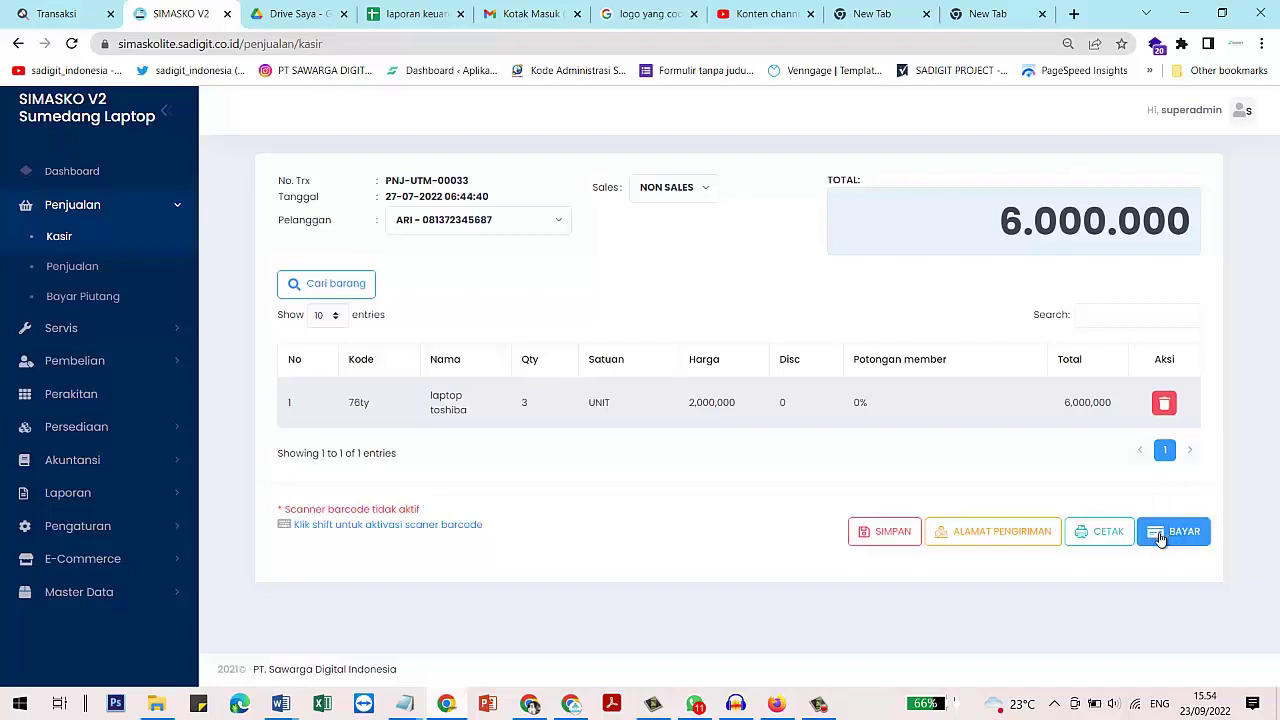
left_click(1147, 540)
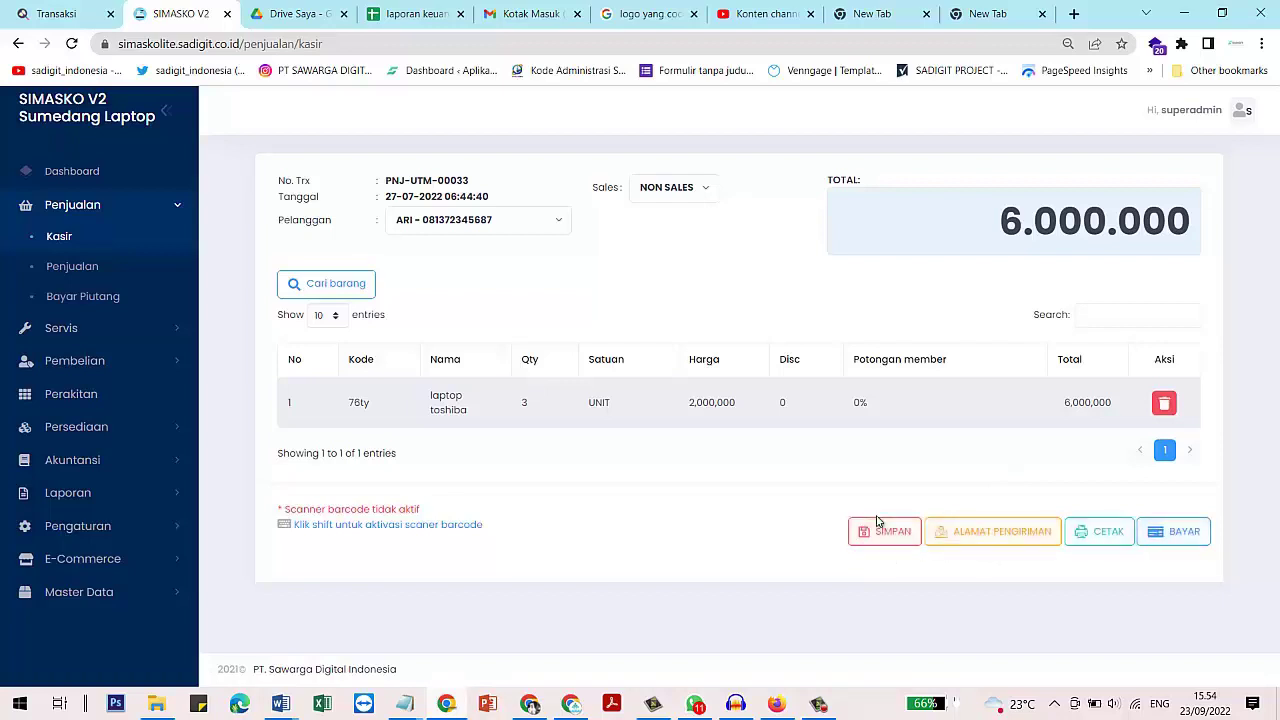
left_click(993, 538)
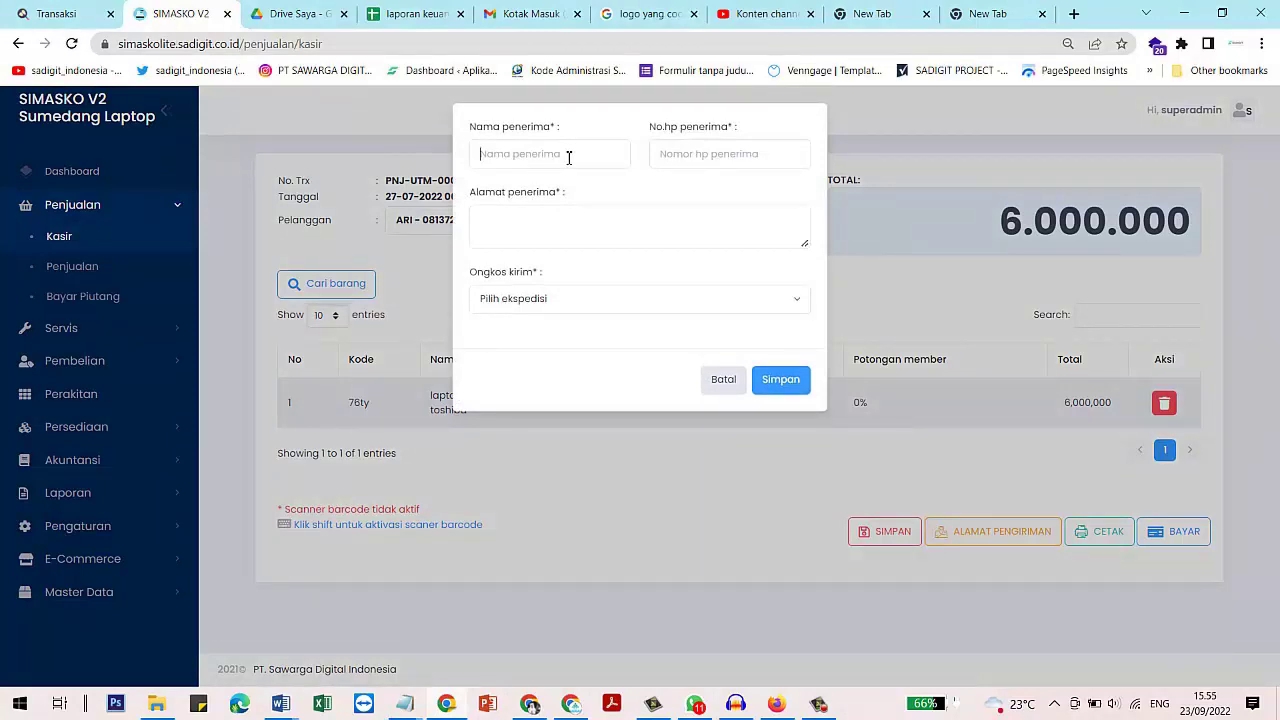
left_click(568, 157)
left_click(724, 381)
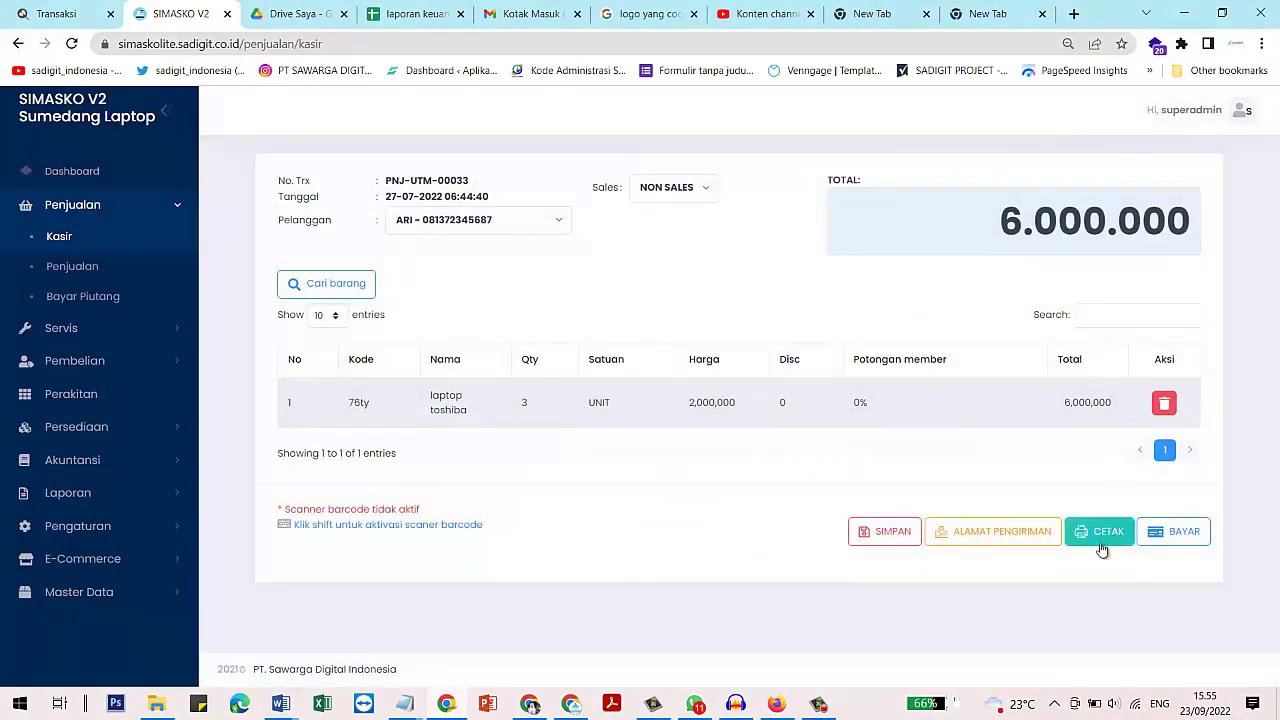
left_click(1103, 540)
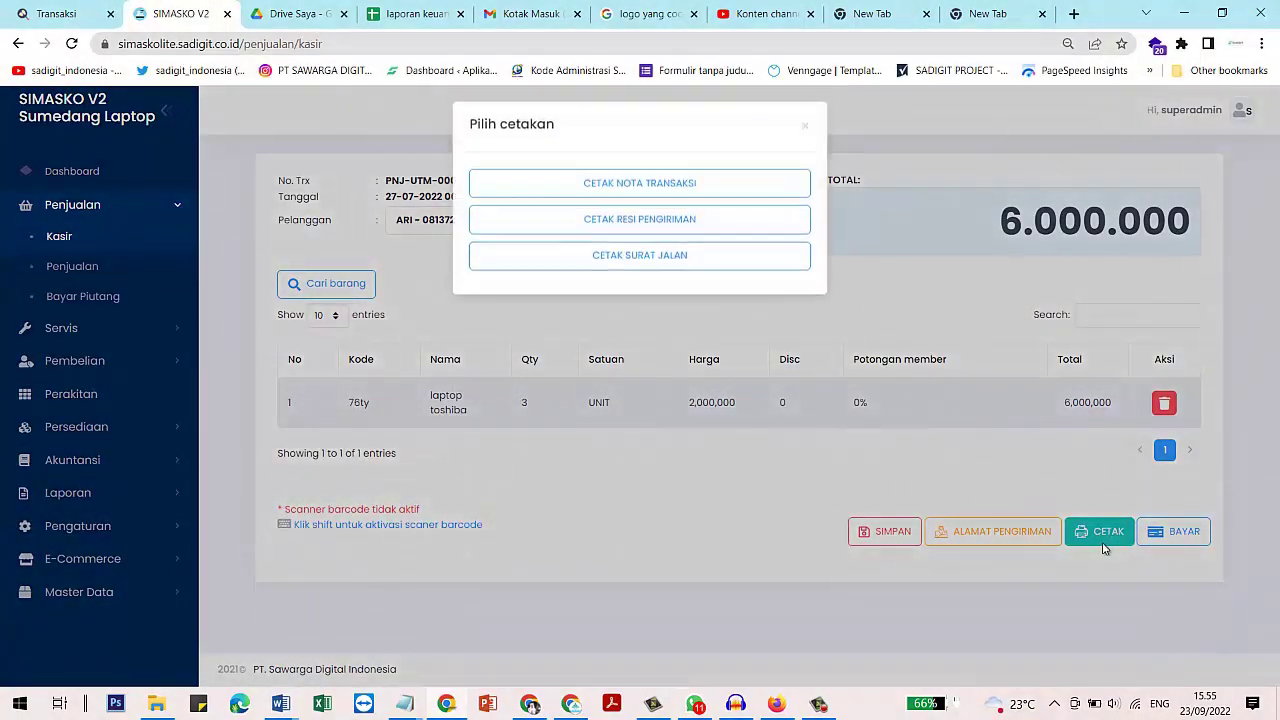
left_click(805, 128)
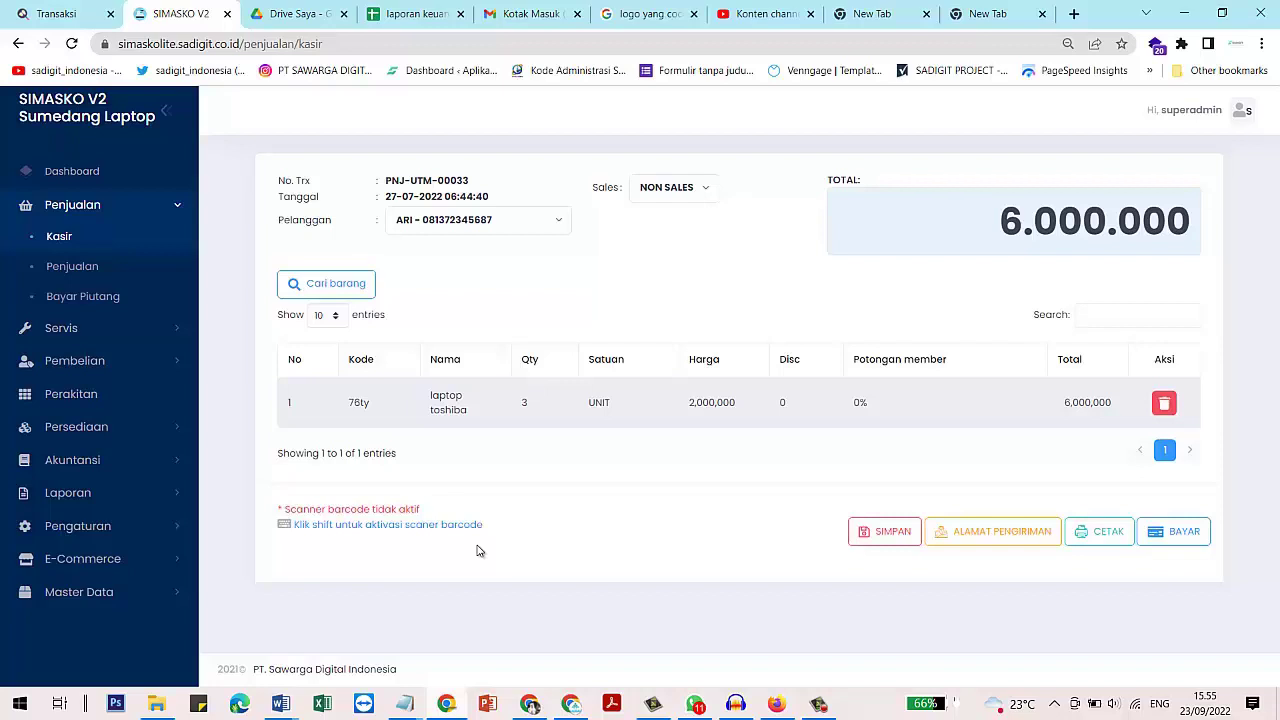
key("shift")
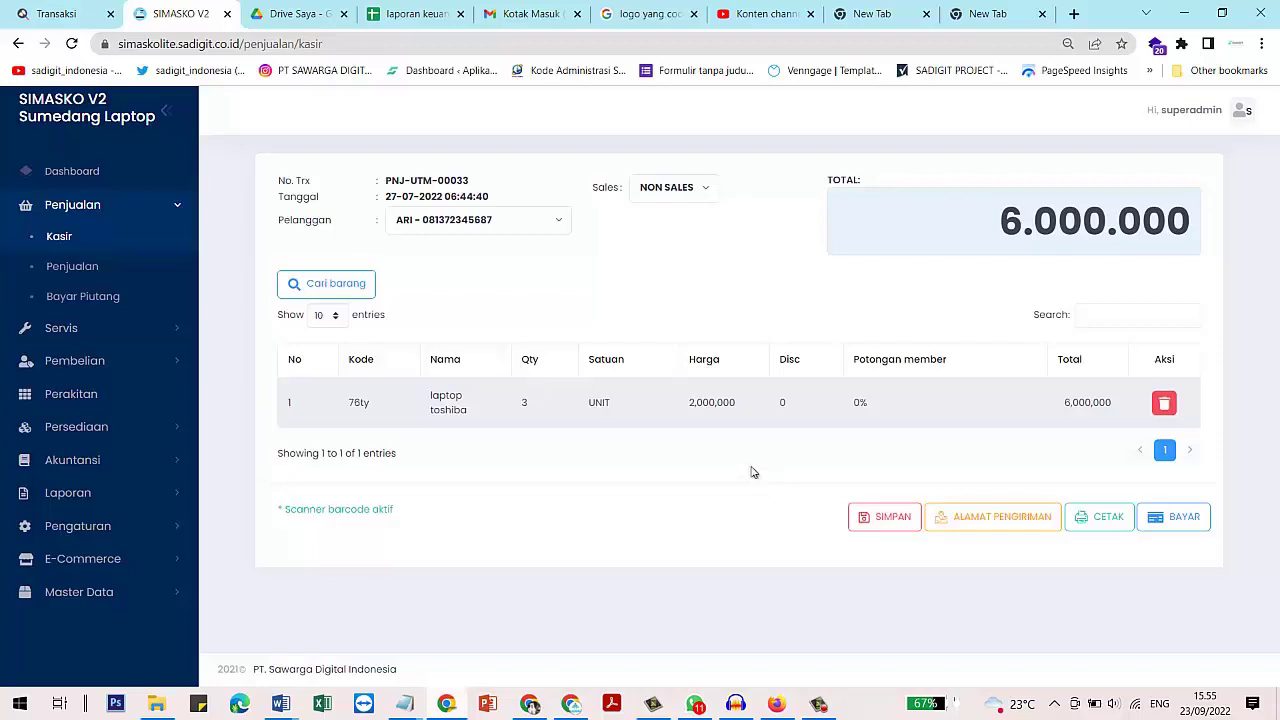
left_click(644, 521)
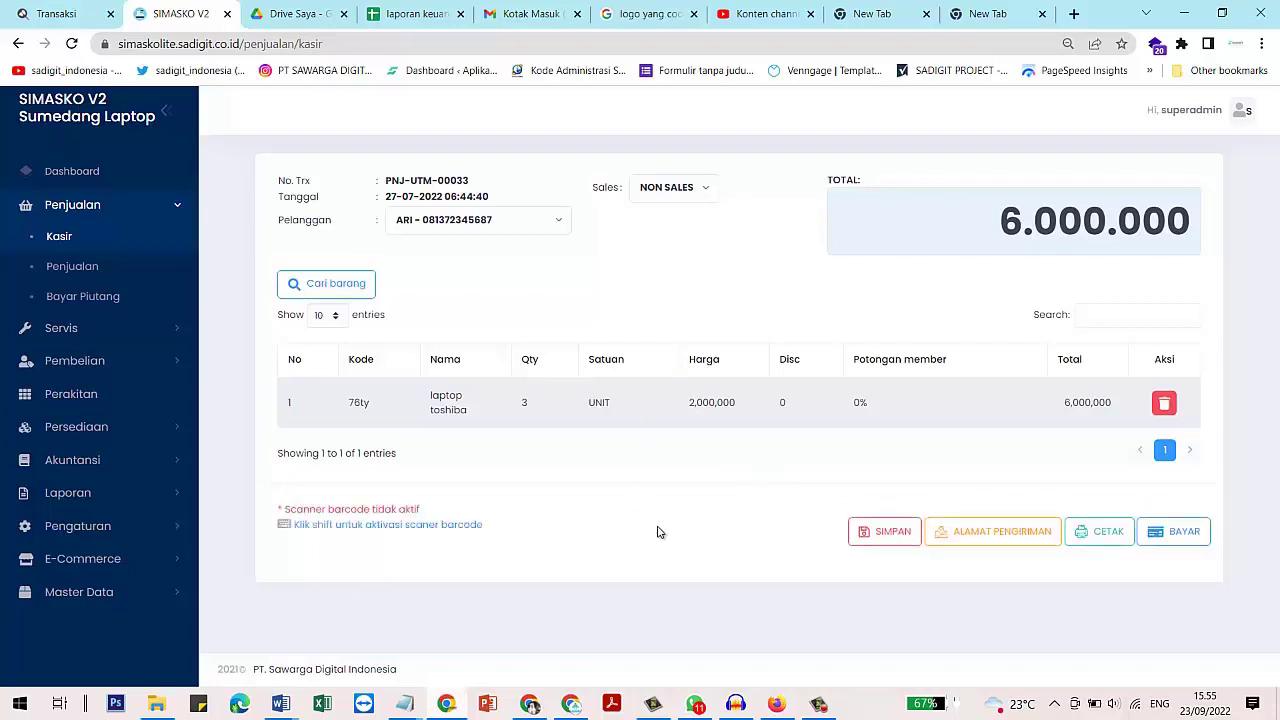
Open the payment form and set the payment method to Cash
left_click(1183, 538)
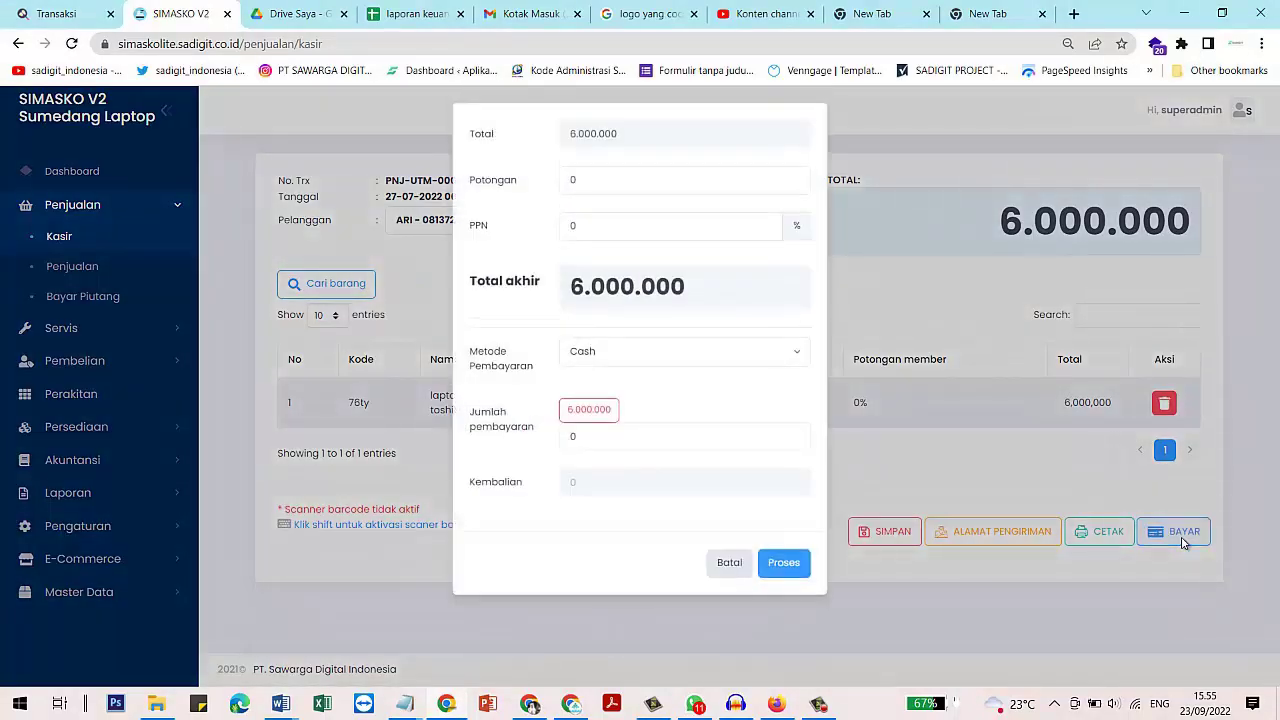
left_click(622, 353)
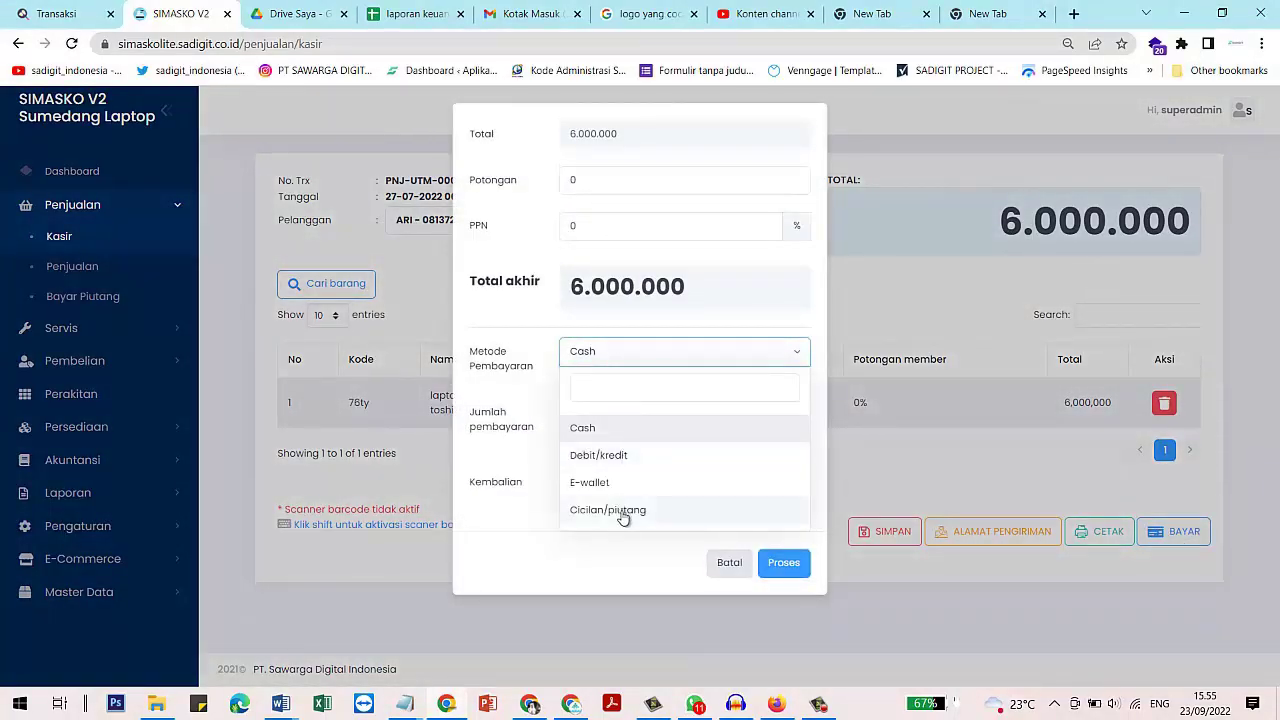
left_click(617, 455)
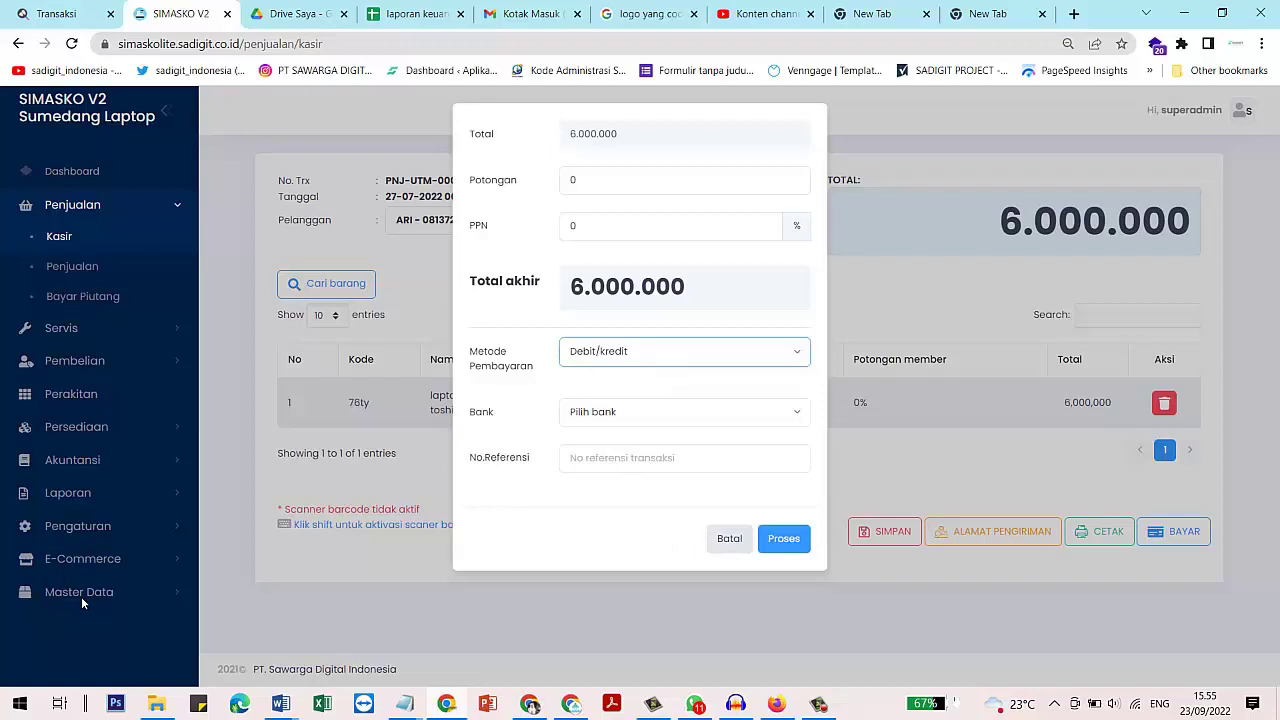
left_click(651, 368)
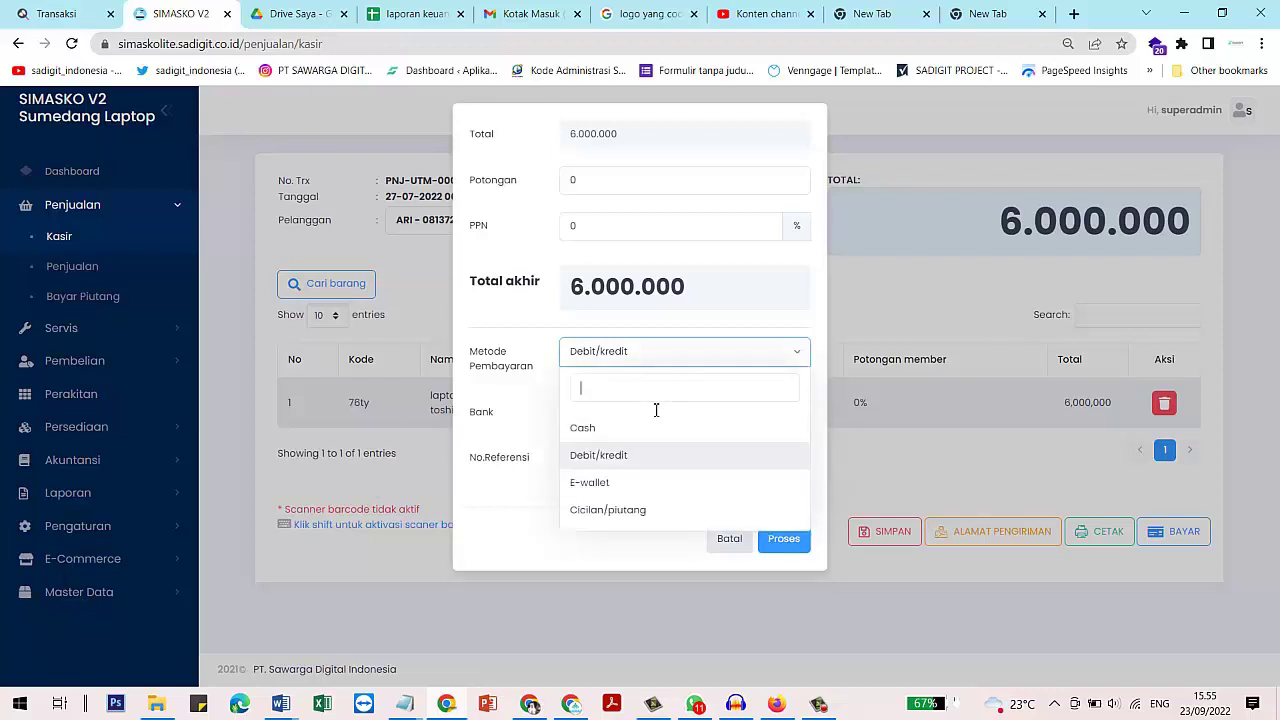
left_click(630, 483)
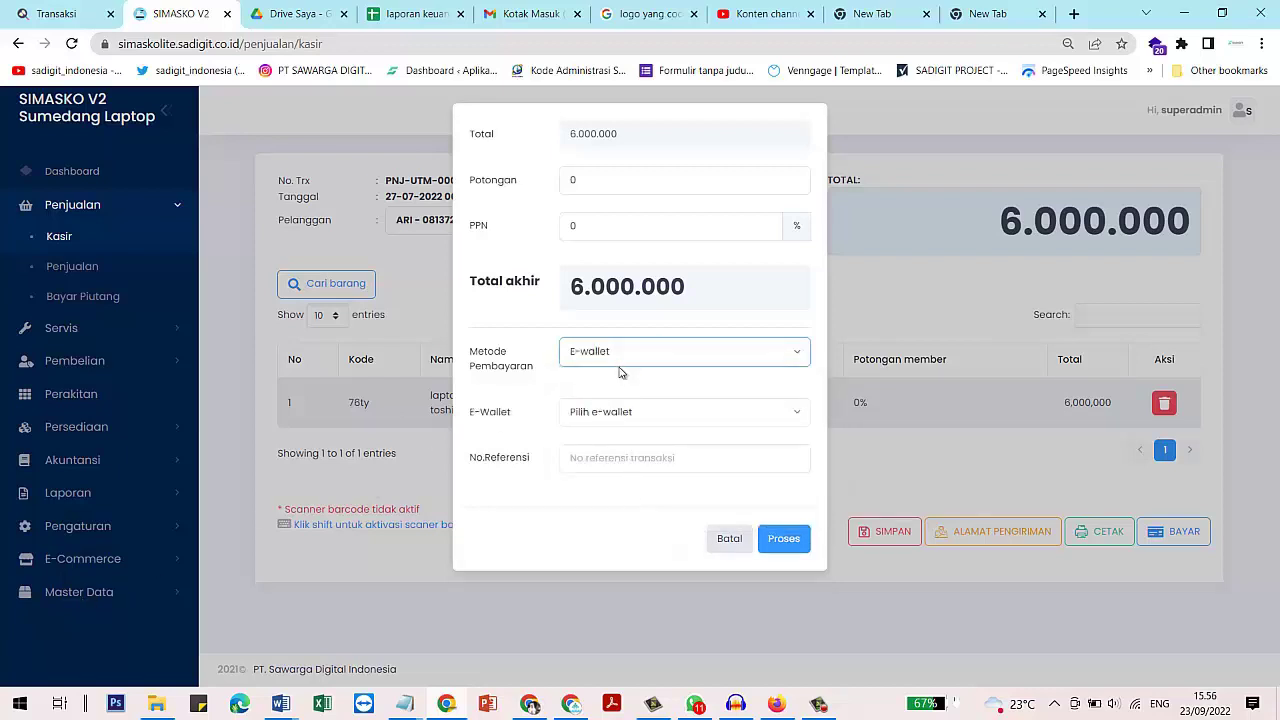
left_click(618, 368)
left_click(613, 510)
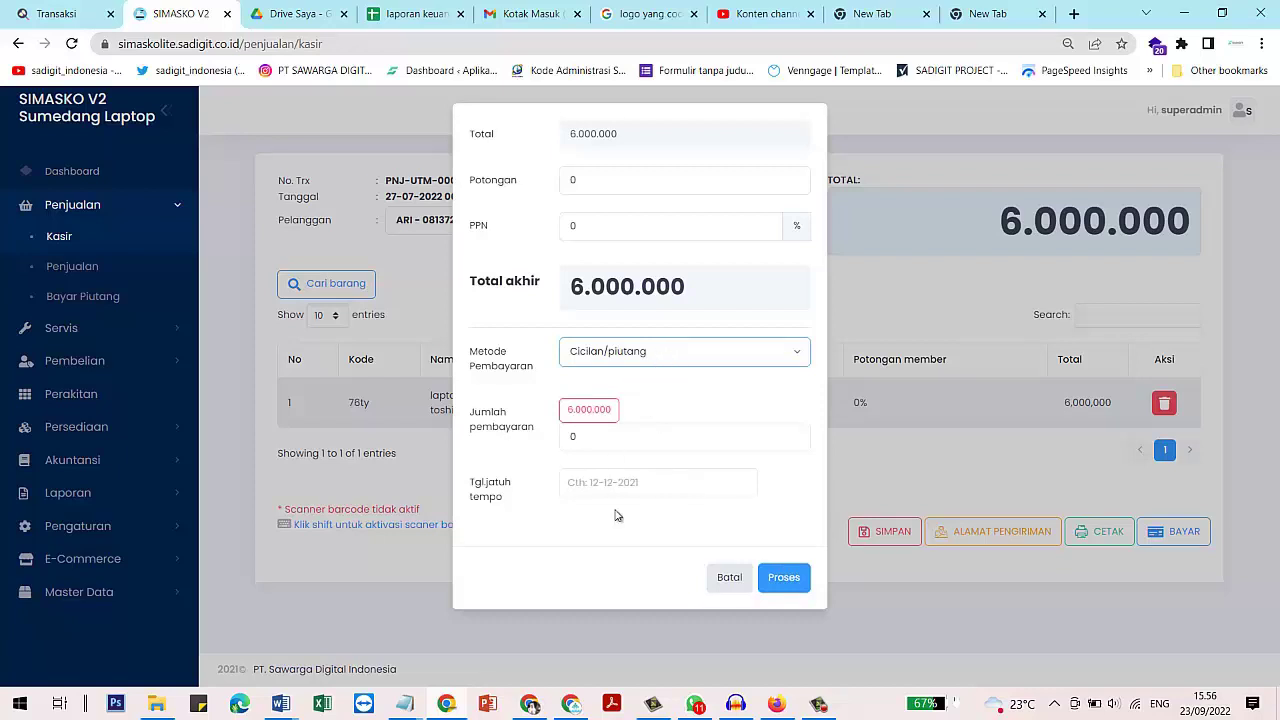
left_click(623, 360)
left_click(617, 428)
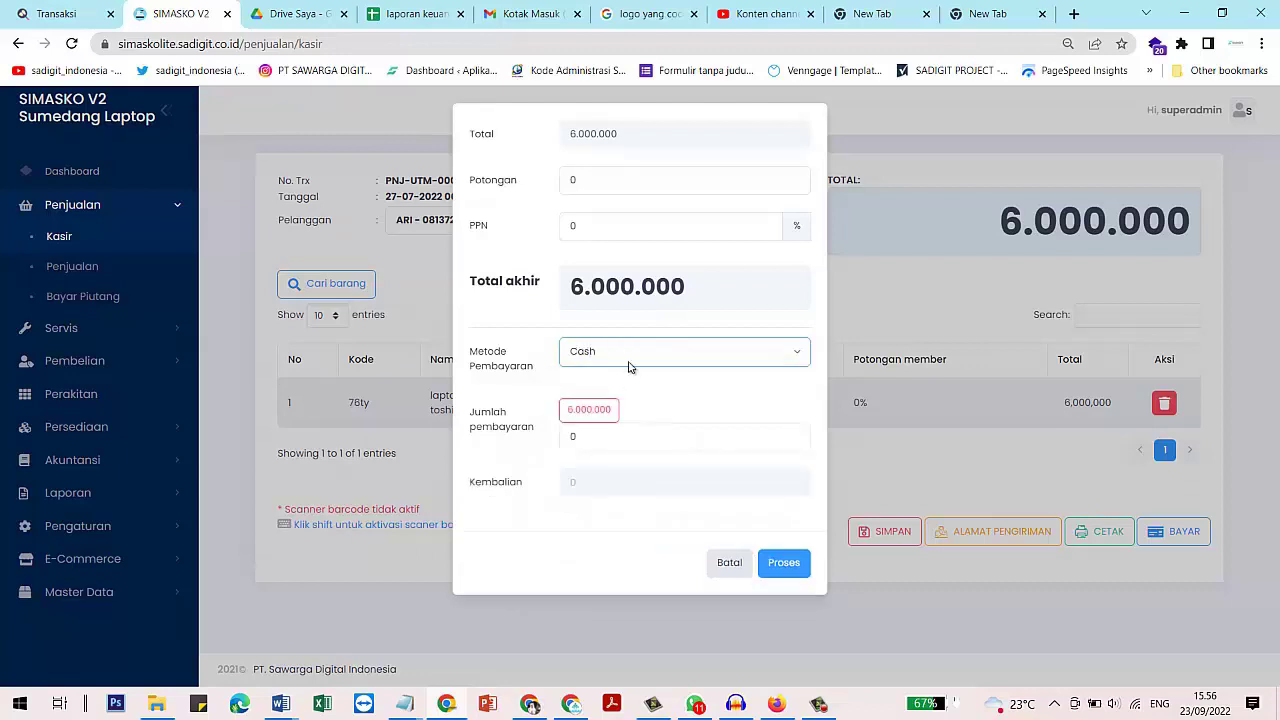
Pay the exact 6.000.000 total and process the sale
left_click(589, 415)
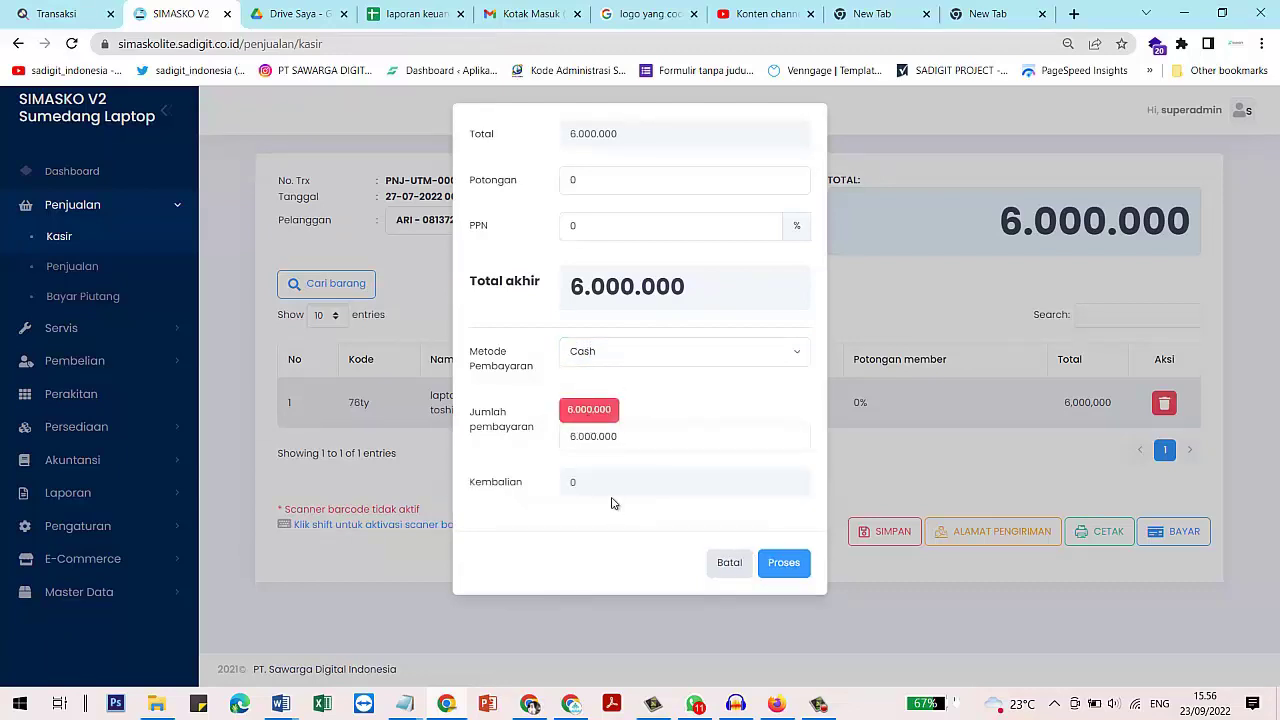
left_click_drag(617, 436, 511, 440)
type("7000000")
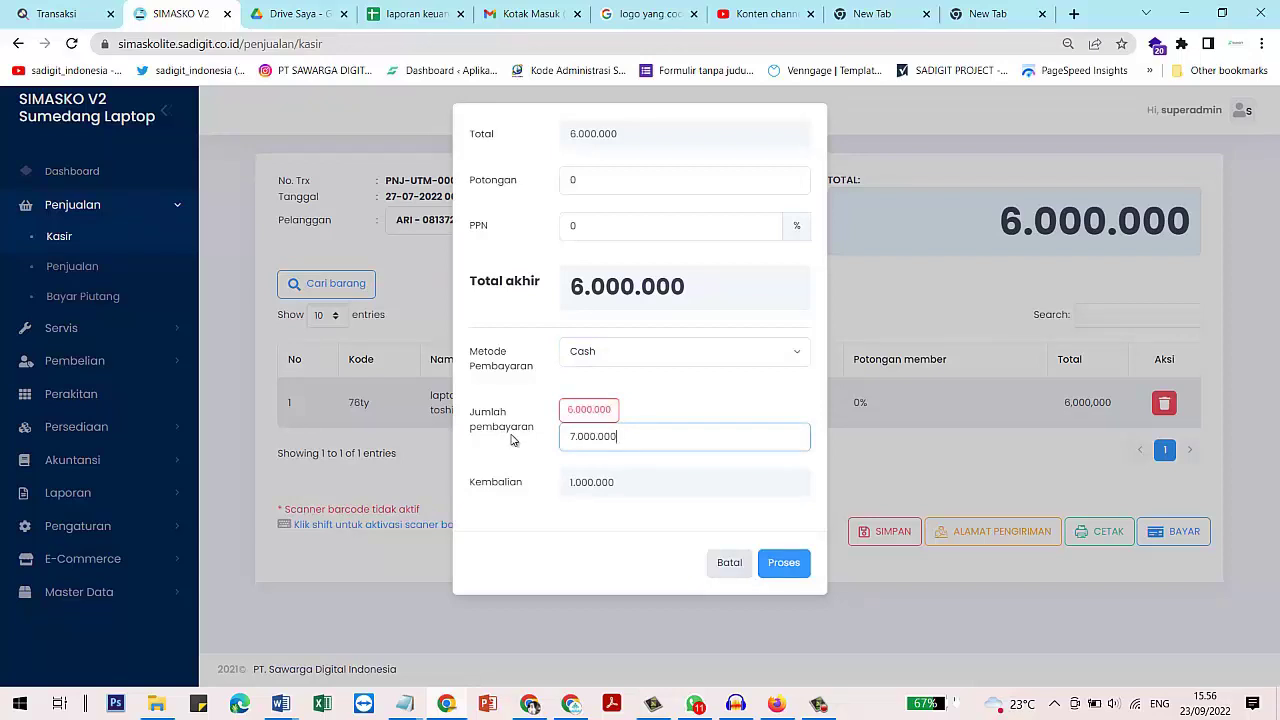
left_click(599, 416)
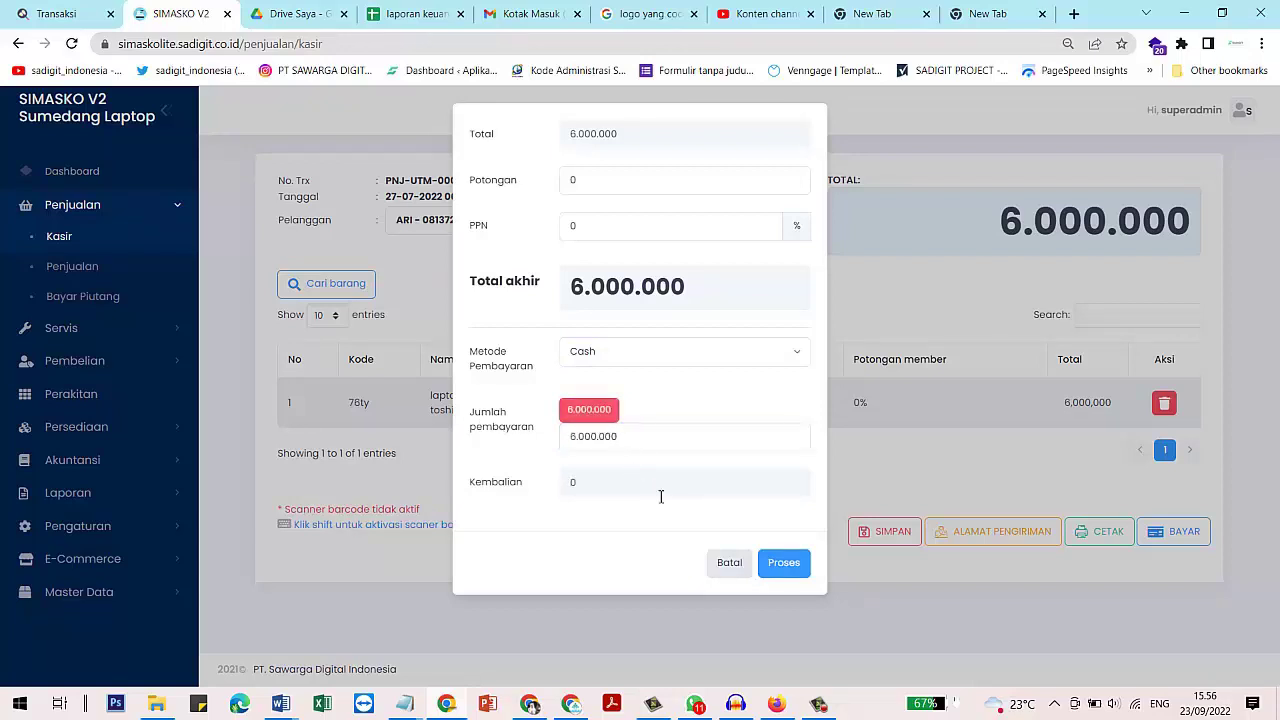
left_click(790, 563)
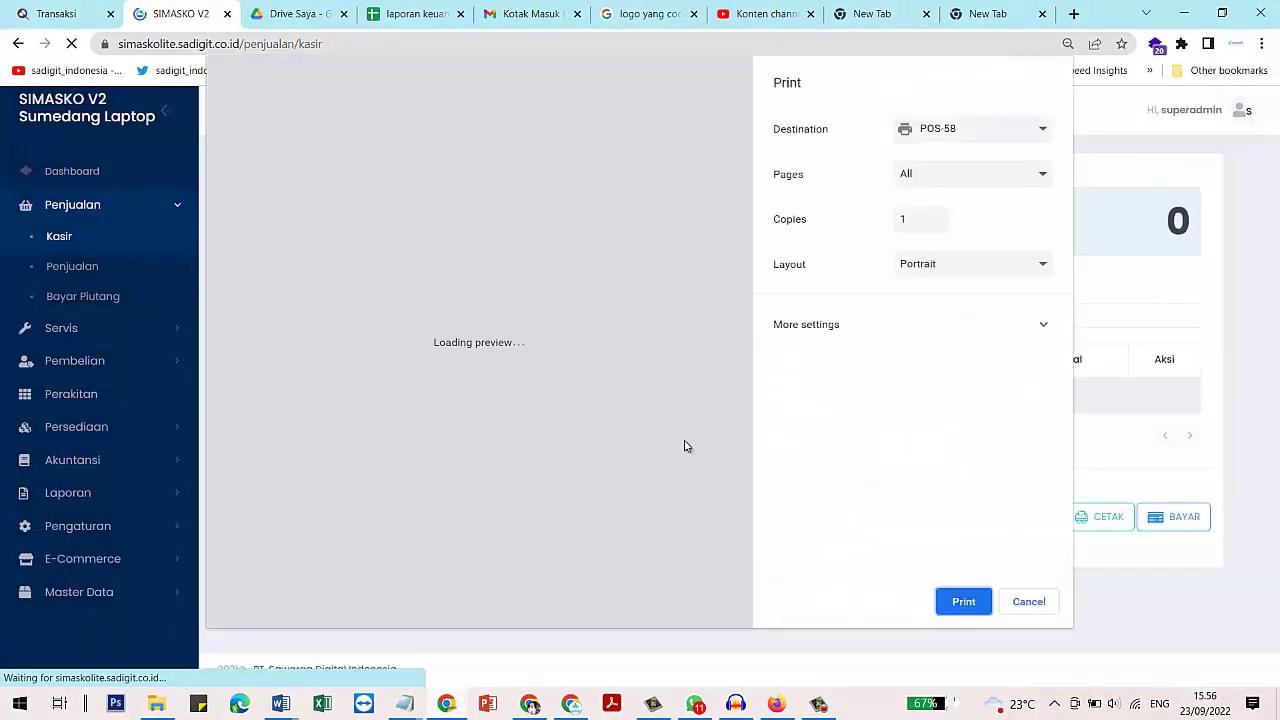
Choose EPSON LX-310 ESC/P as the printer, review the invoice preview, then cancel printing
left_click(958, 134)
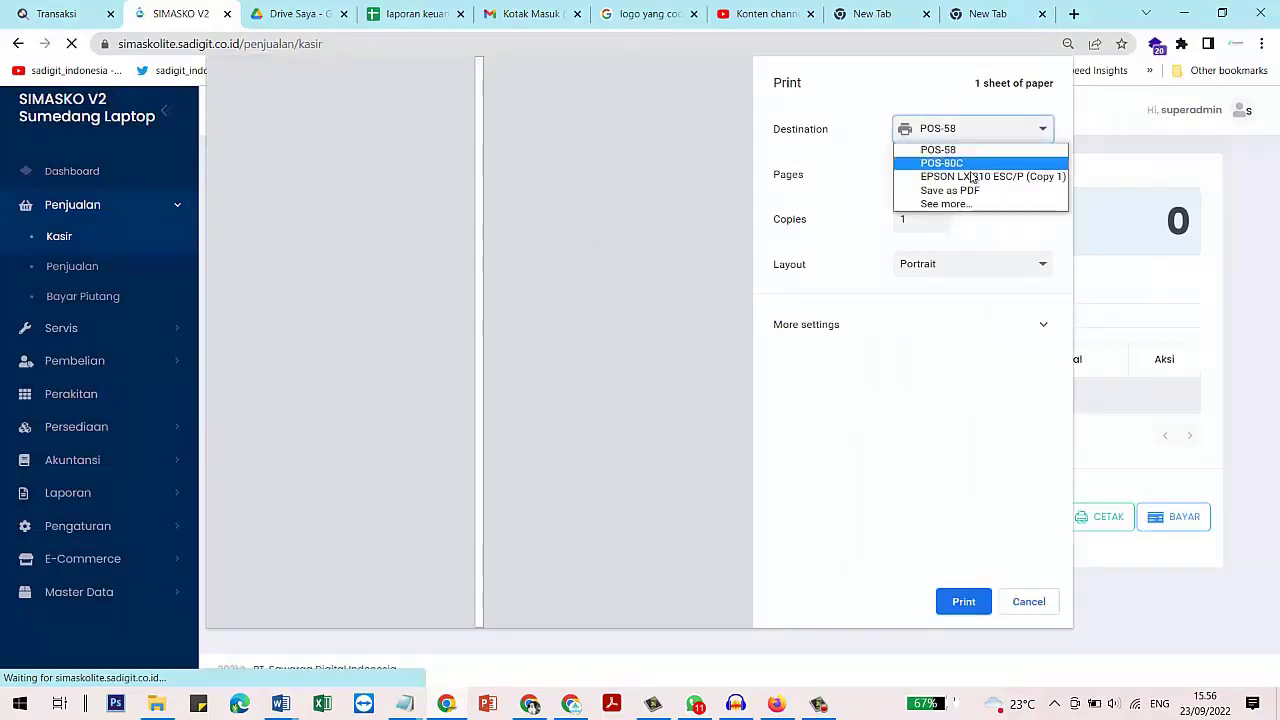
left_click(968, 176)
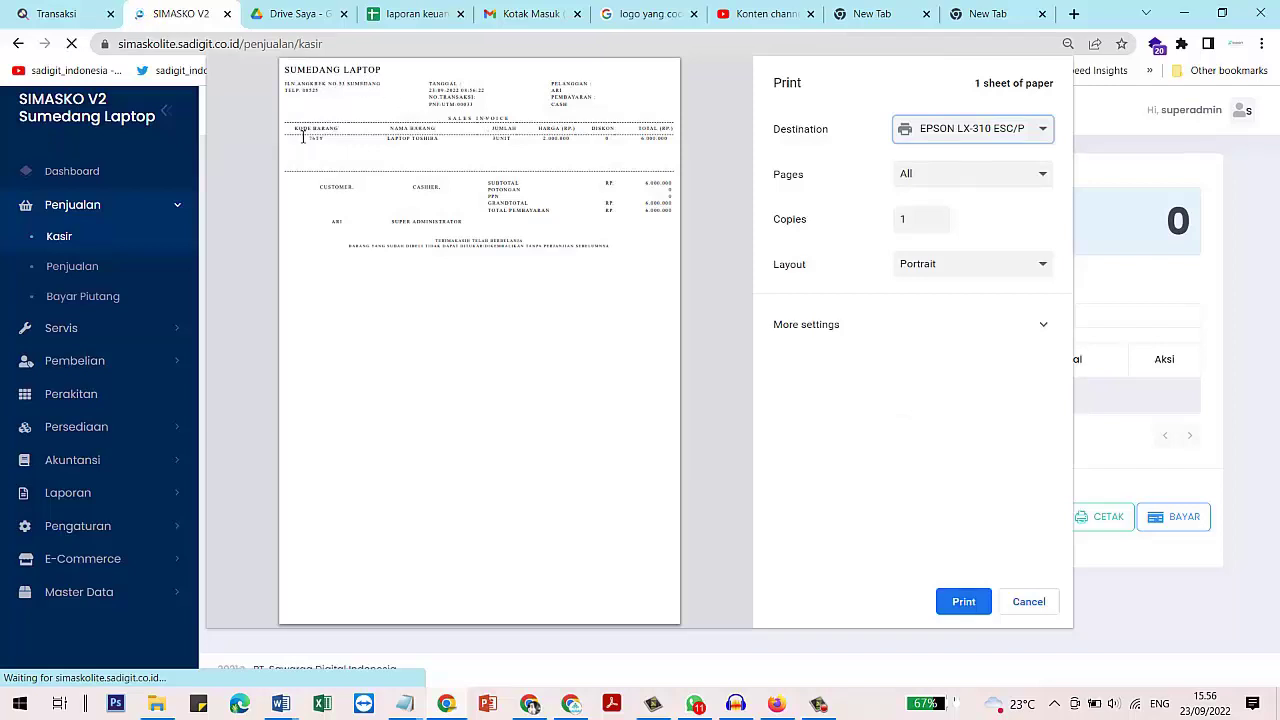
left_click_drag(303, 137, 592, 148)
left_click(588, 151)
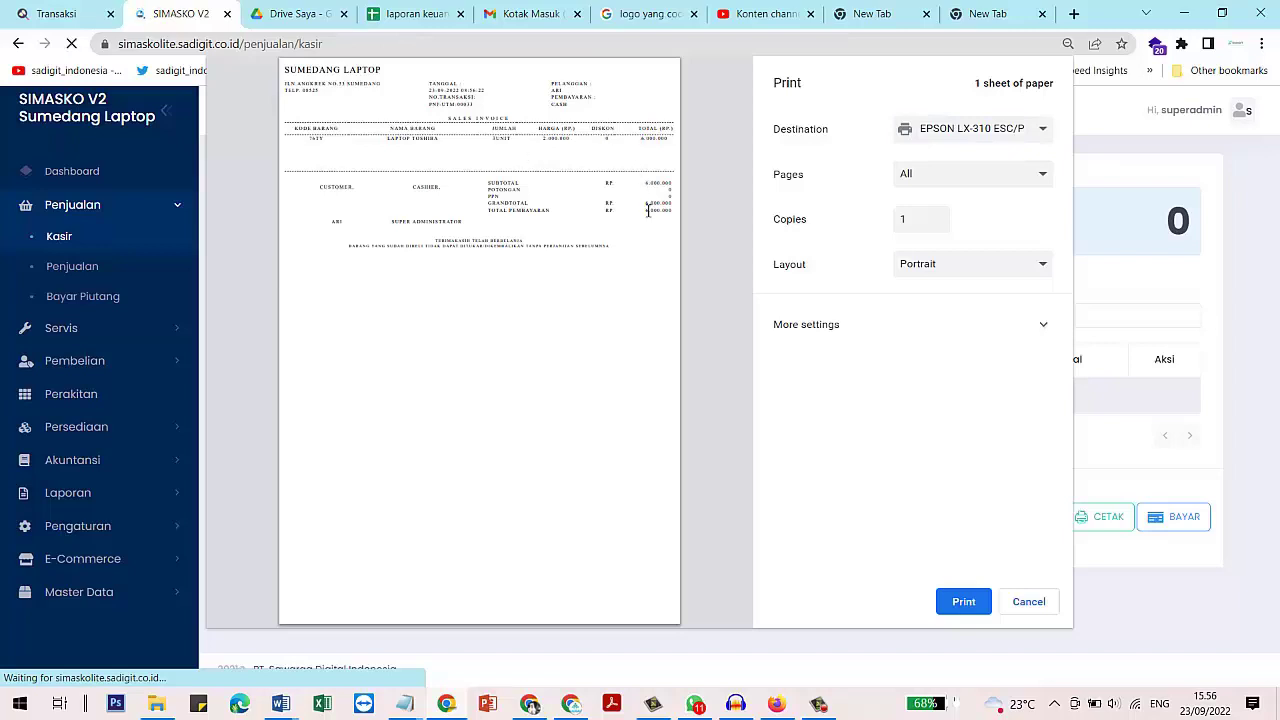
left_click(1029, 602)
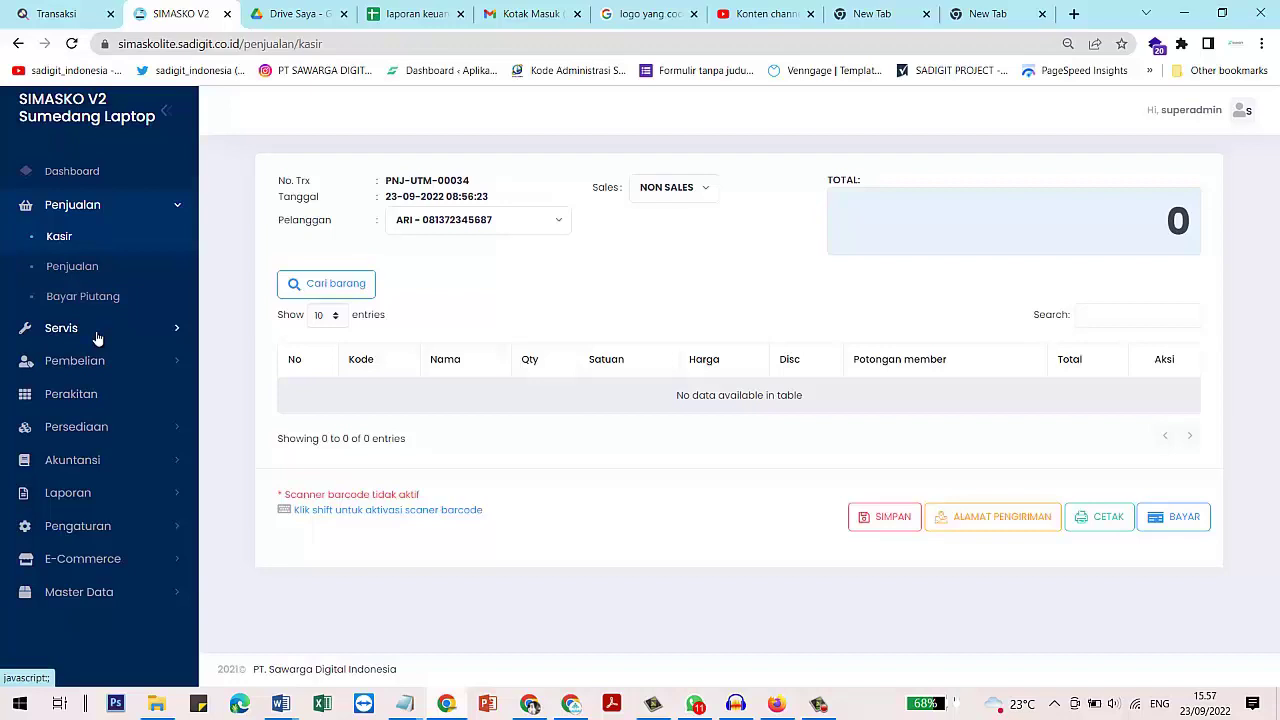
Open Master Data > Jasa servis to view the four existing services
left_click(98, 338)
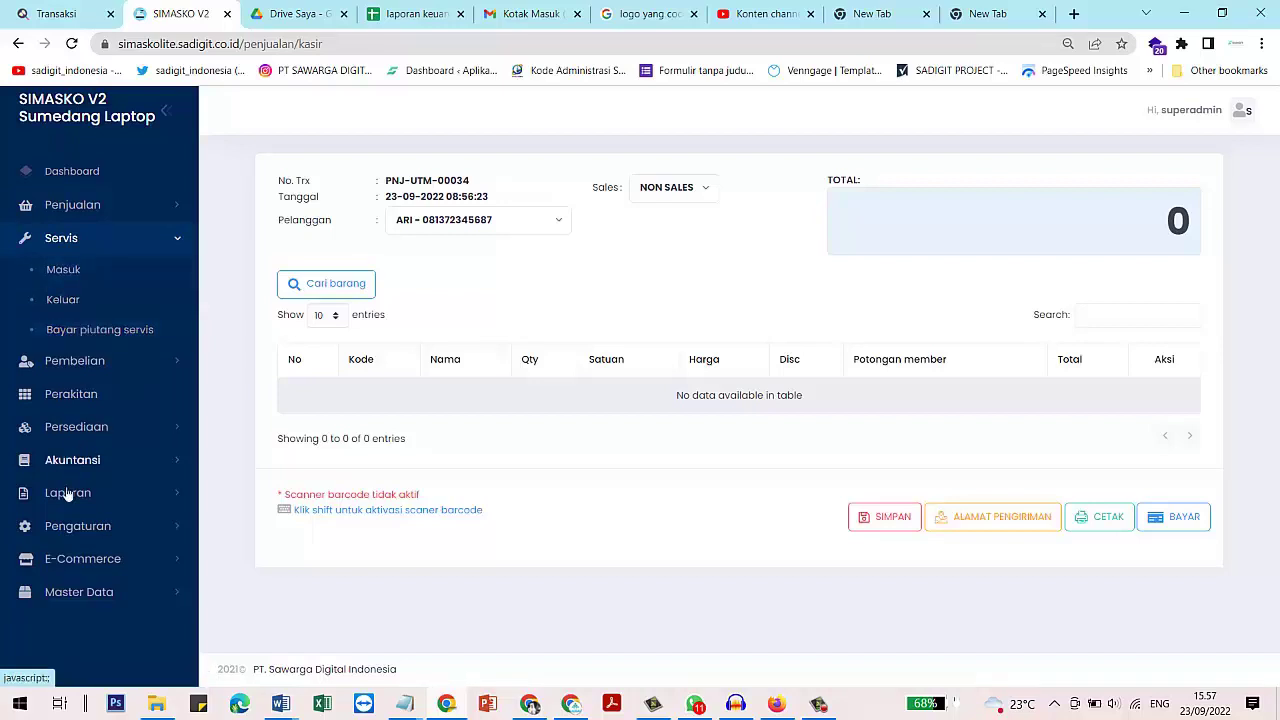
left_click(80, 593)
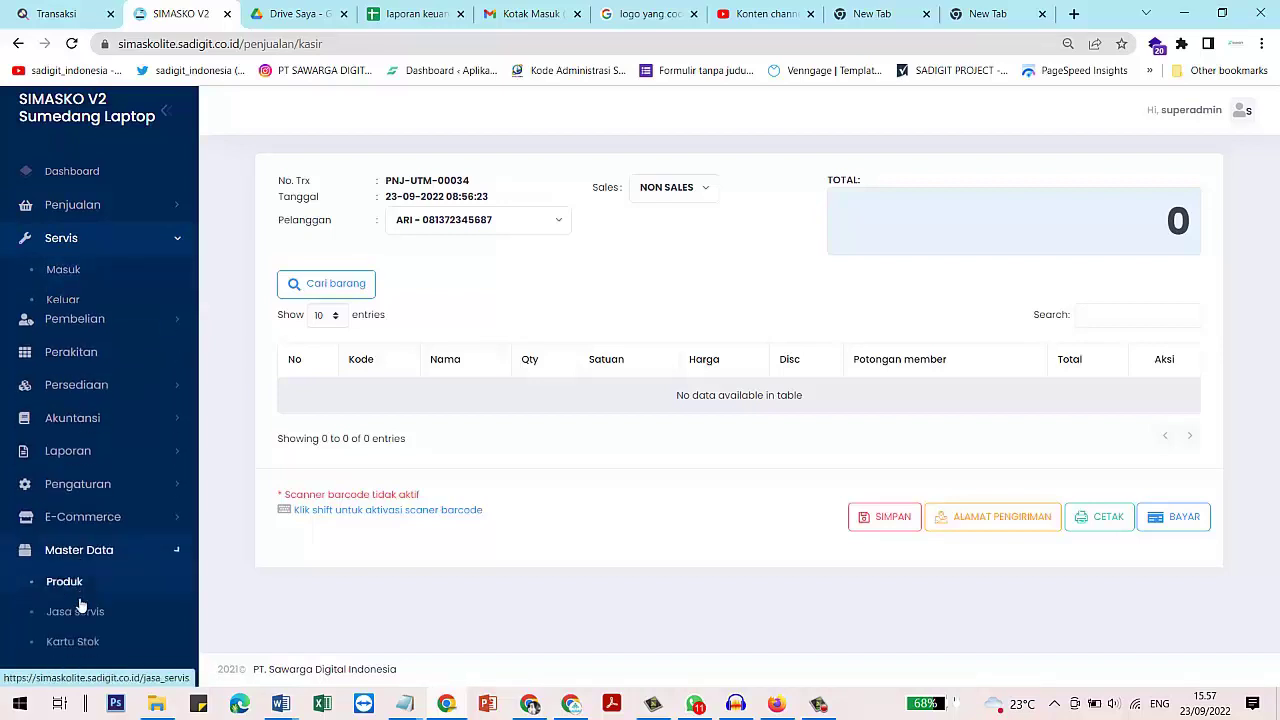
scroll(80, 540, "down", 3)
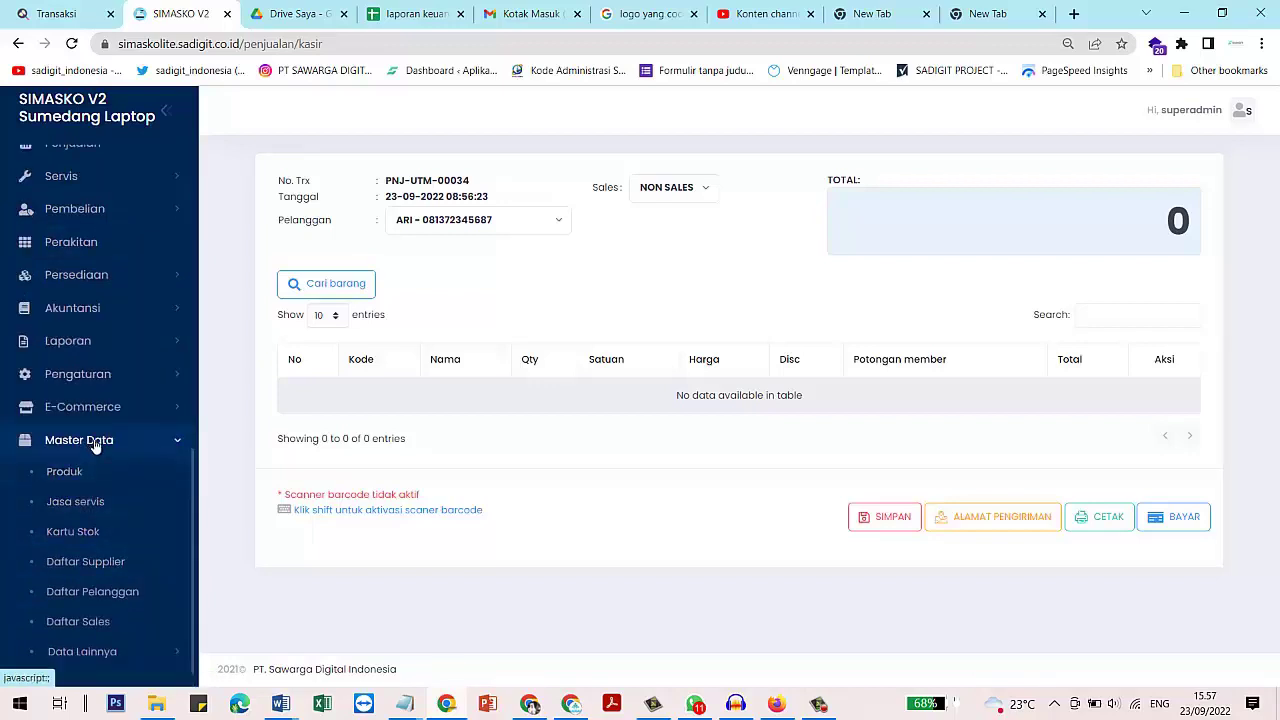
left_click(95, 504)
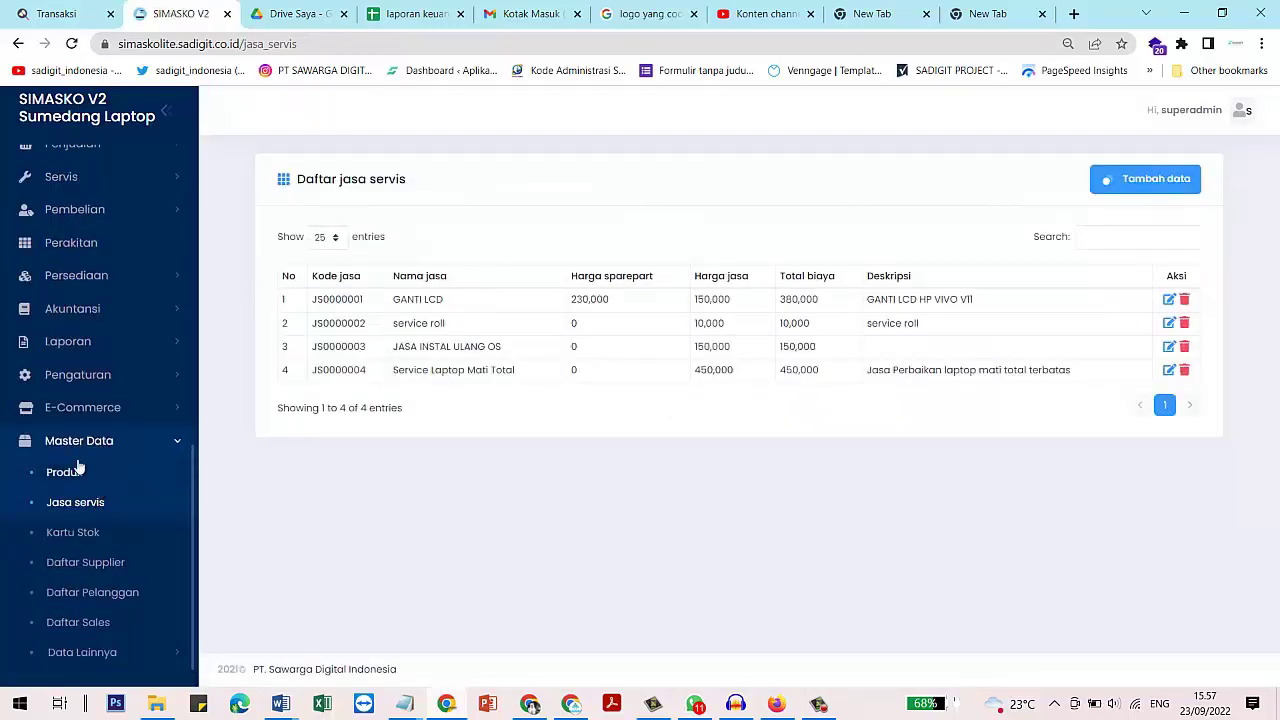
left_click(1154, 191)
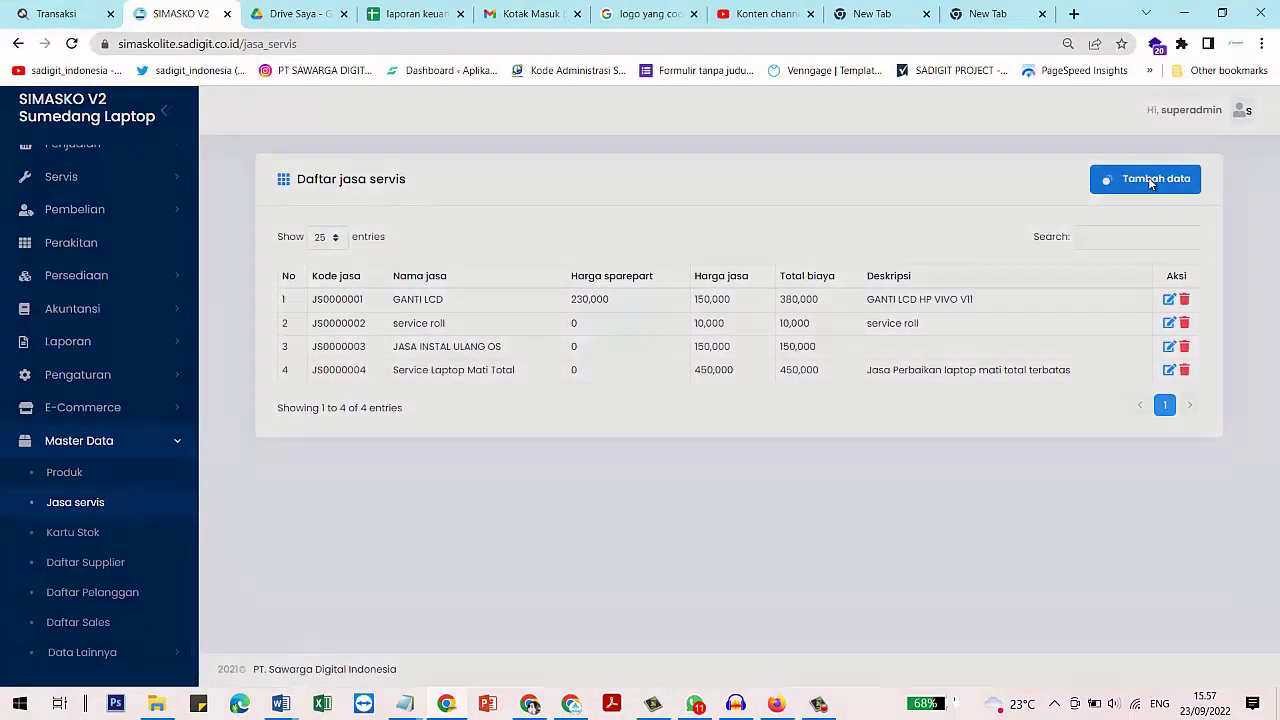
Enter service 'jasa instal pc' with spare-part price 500000 and fee 100,000, and save it
left_click(542, 212)
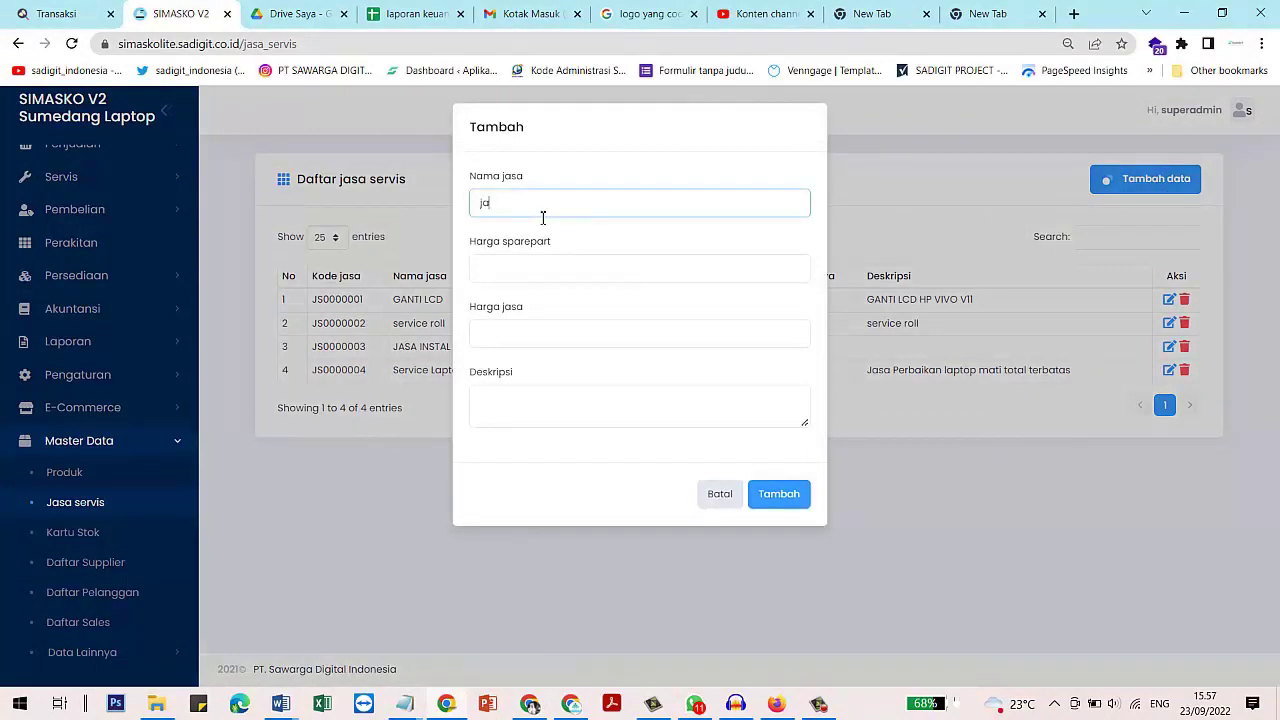
type("jasa instal")
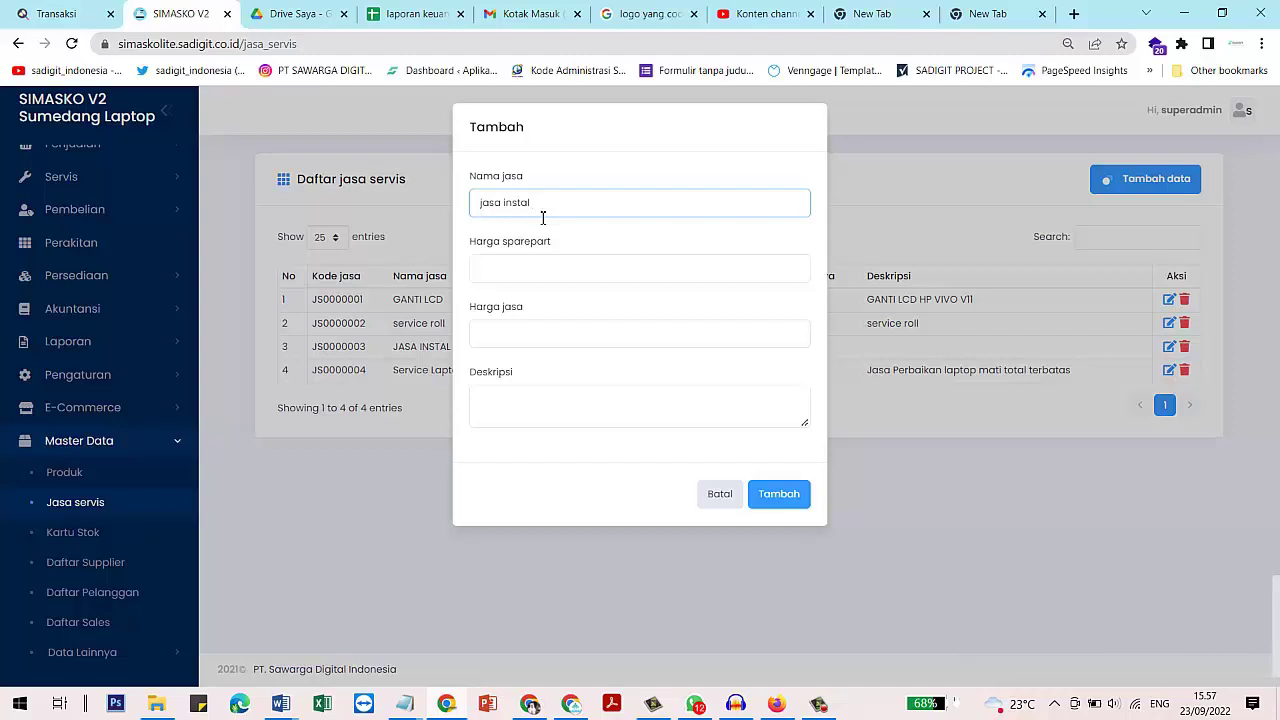
type("pc")
left_click(585, 266)
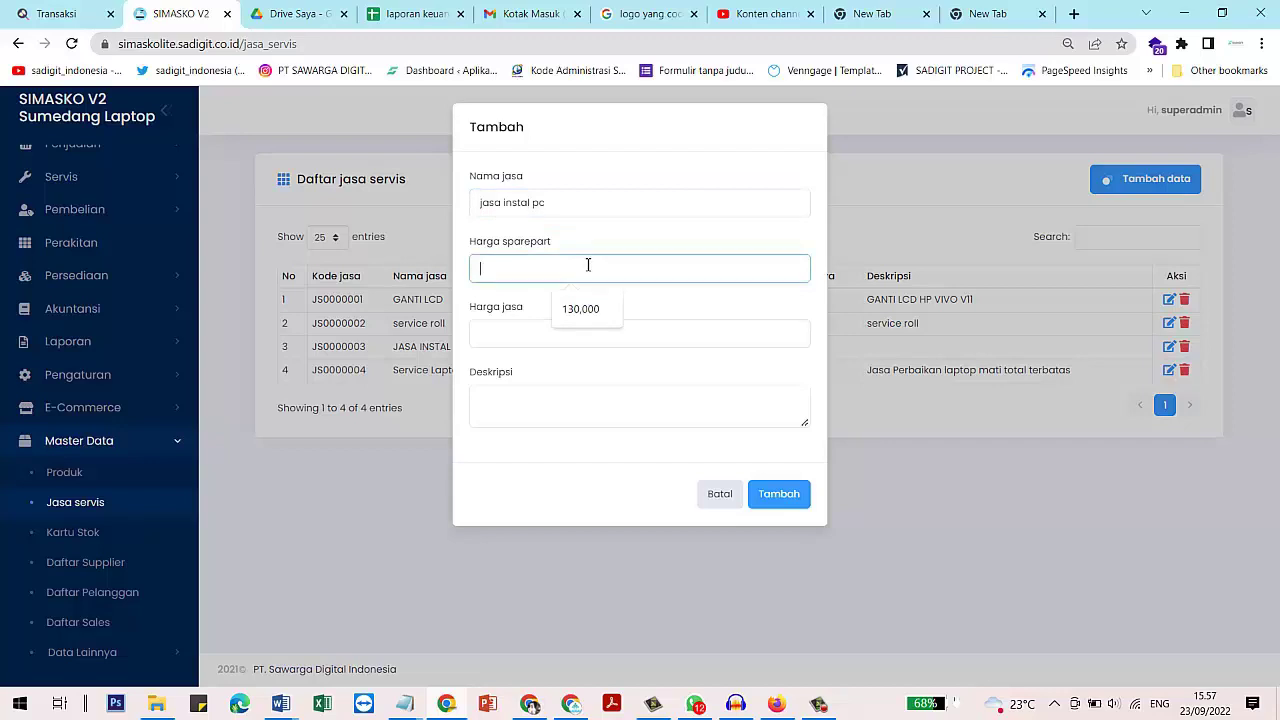
type("5000000")
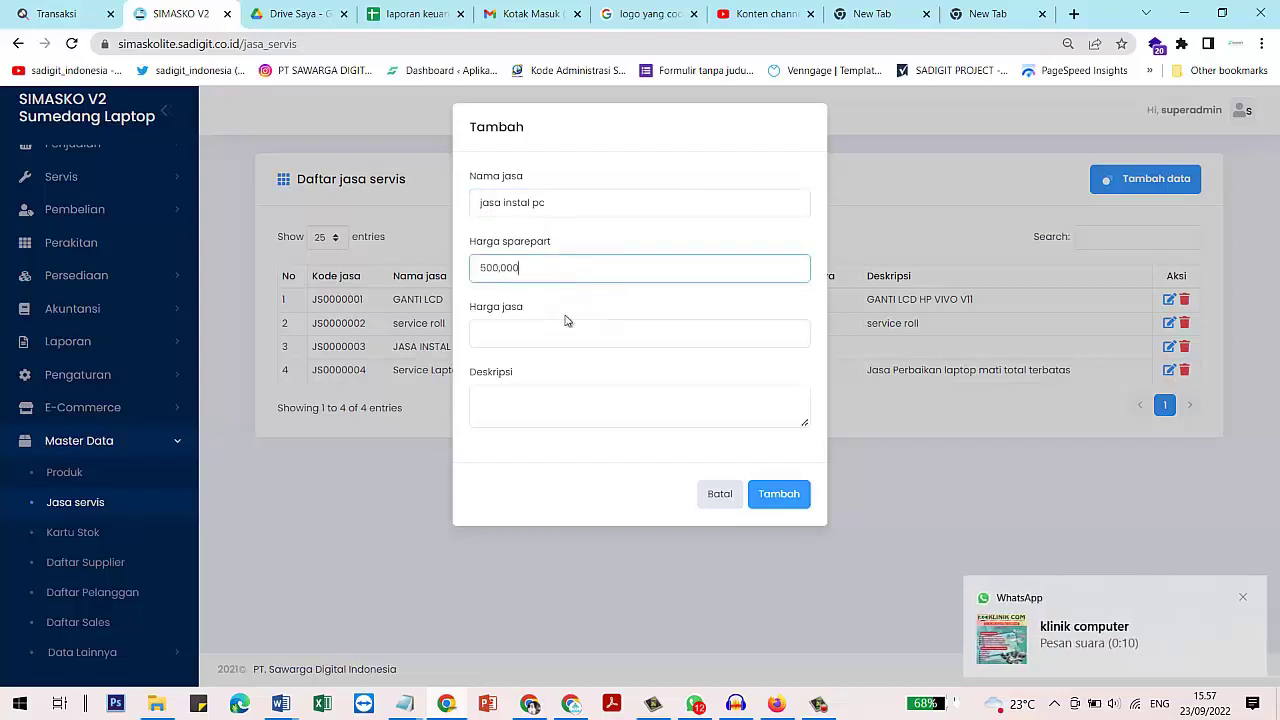
left_click(568, 333)
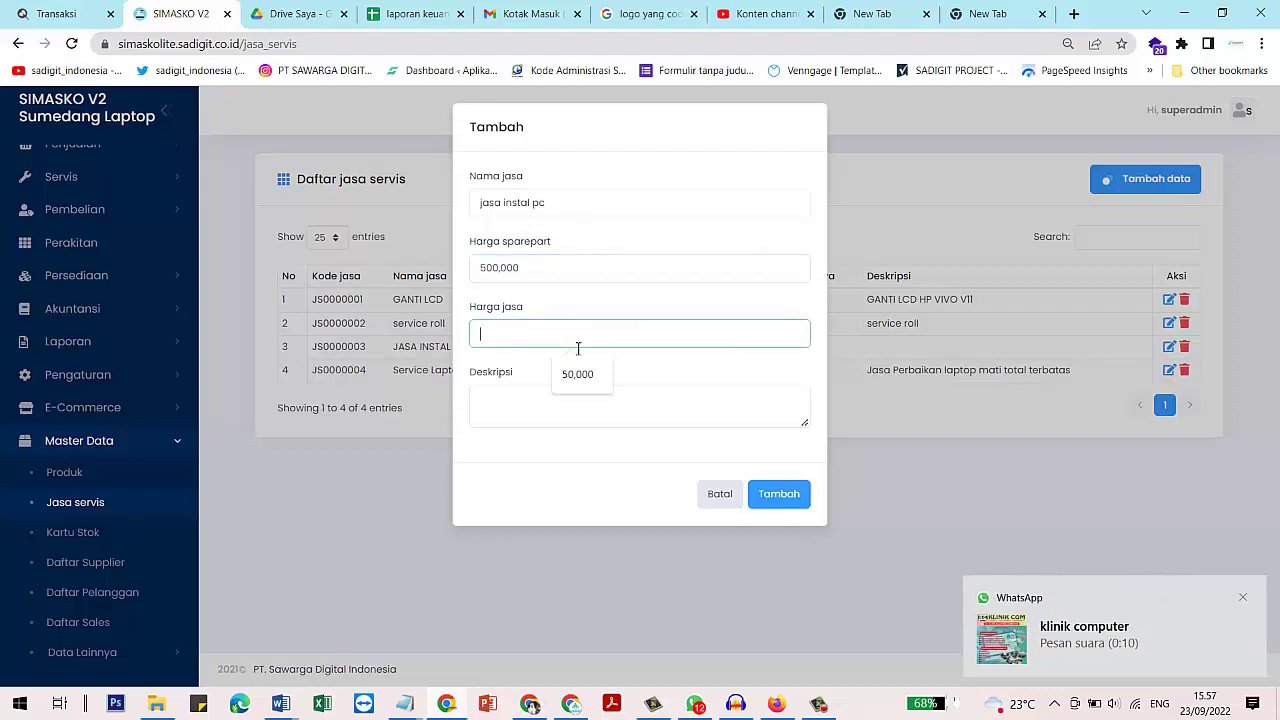
type("100,000")
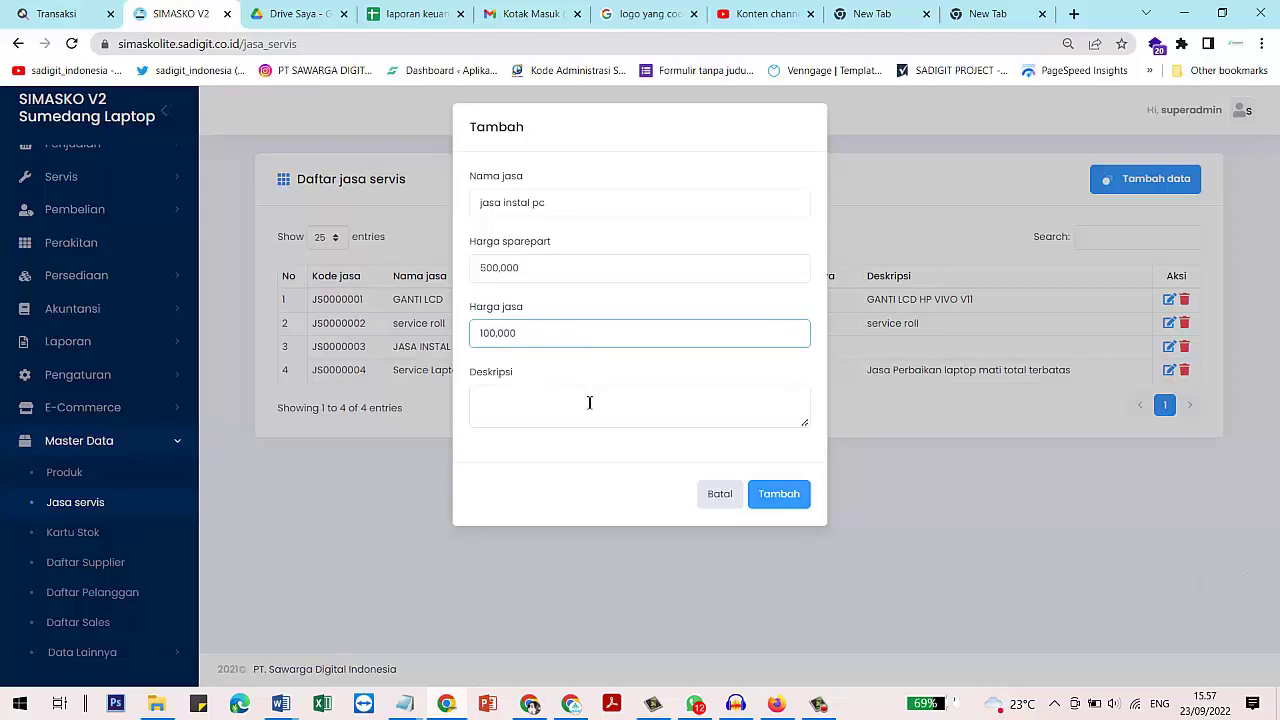
left_click(779, 494)
Confirm the new jasa instal pc row shows a 600,000 total
left_click(643, 438)
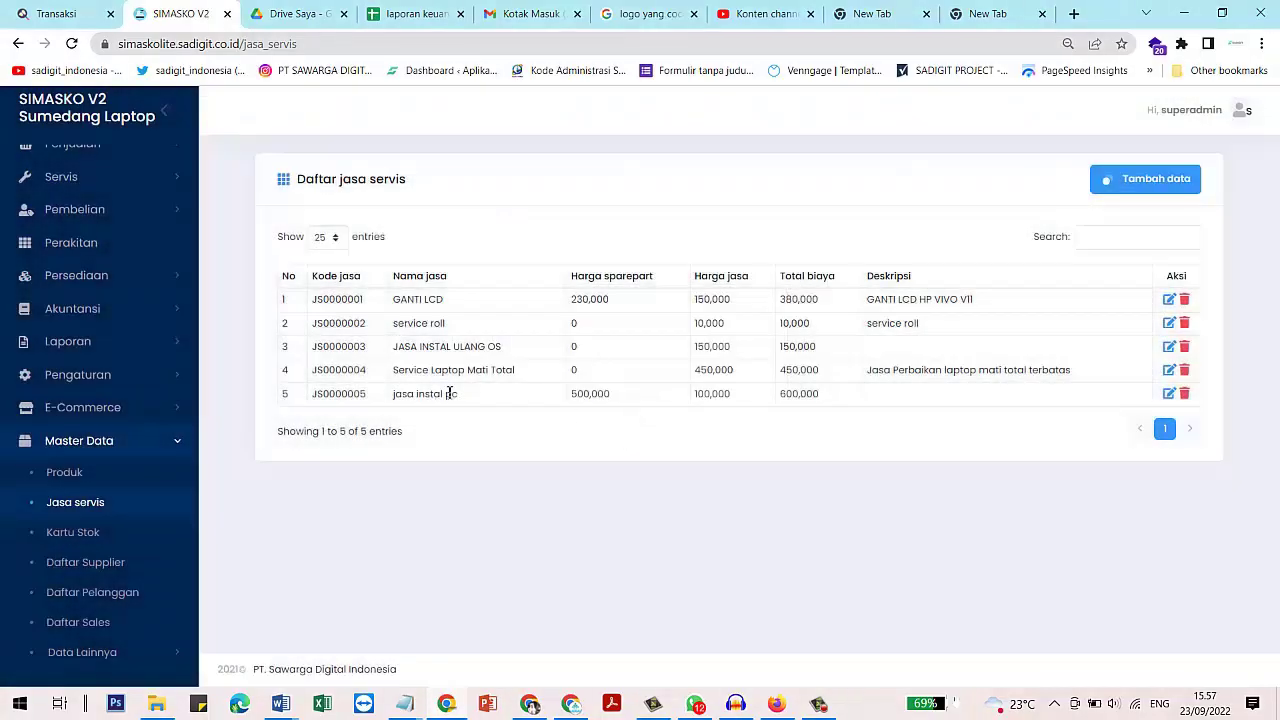
left_click_drag(425, 393, 834, 398)
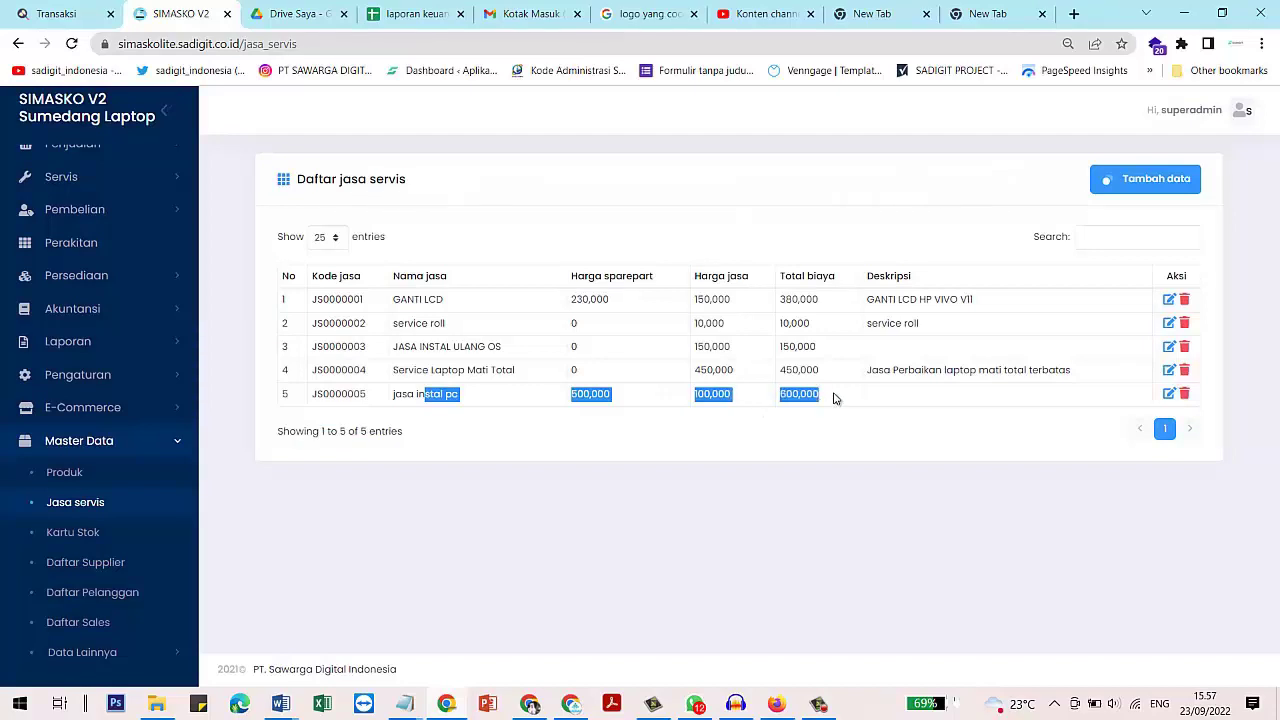
left_click(828, 370)
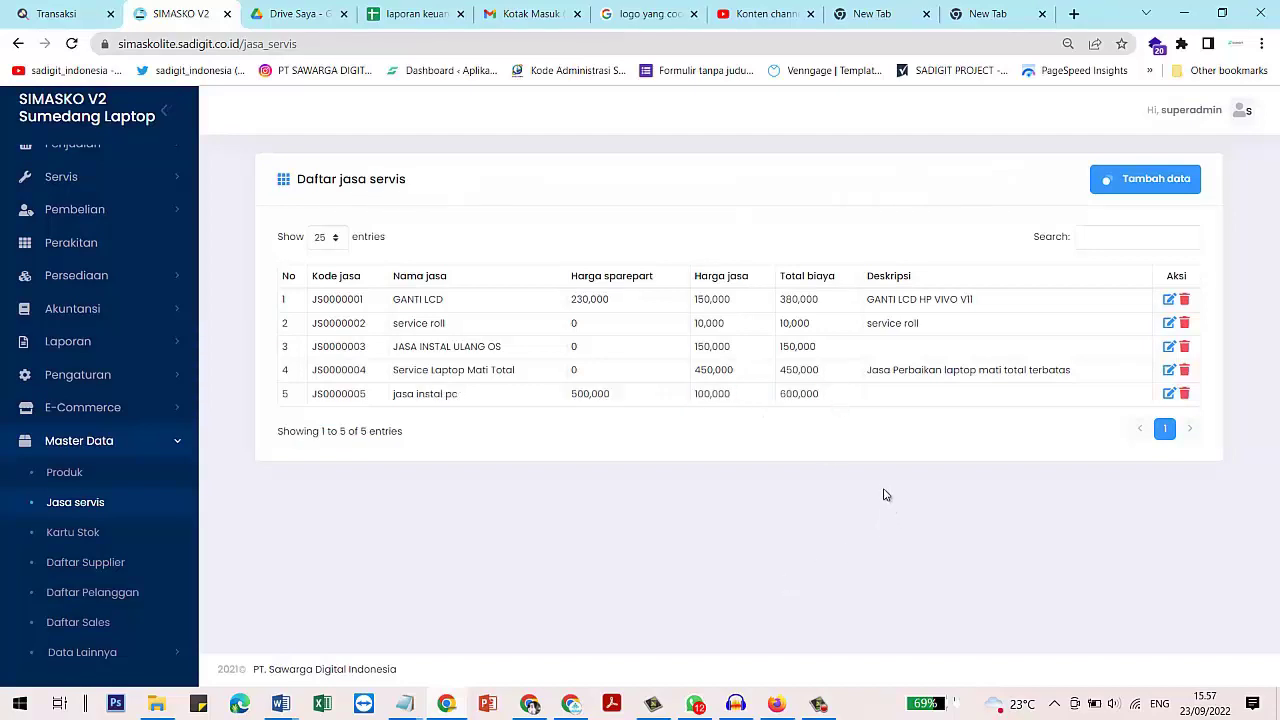
scroll(40, 445, "up", 1)
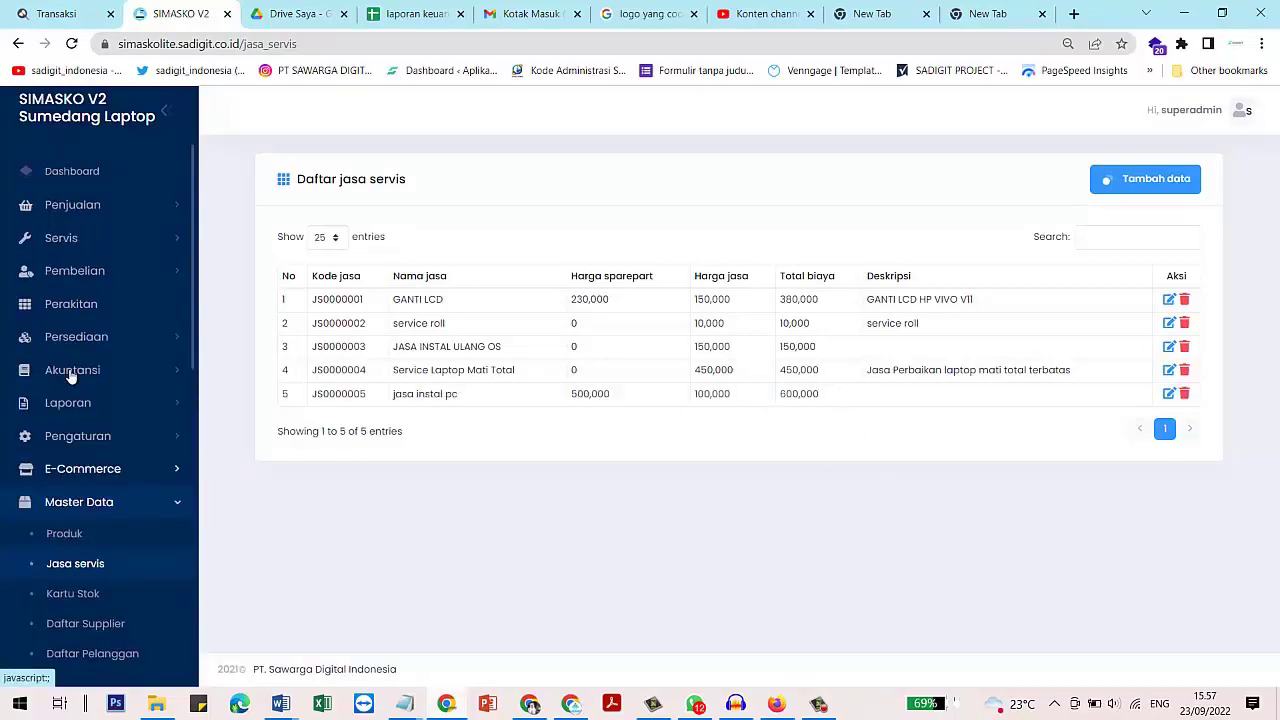
left_click(104, 240)
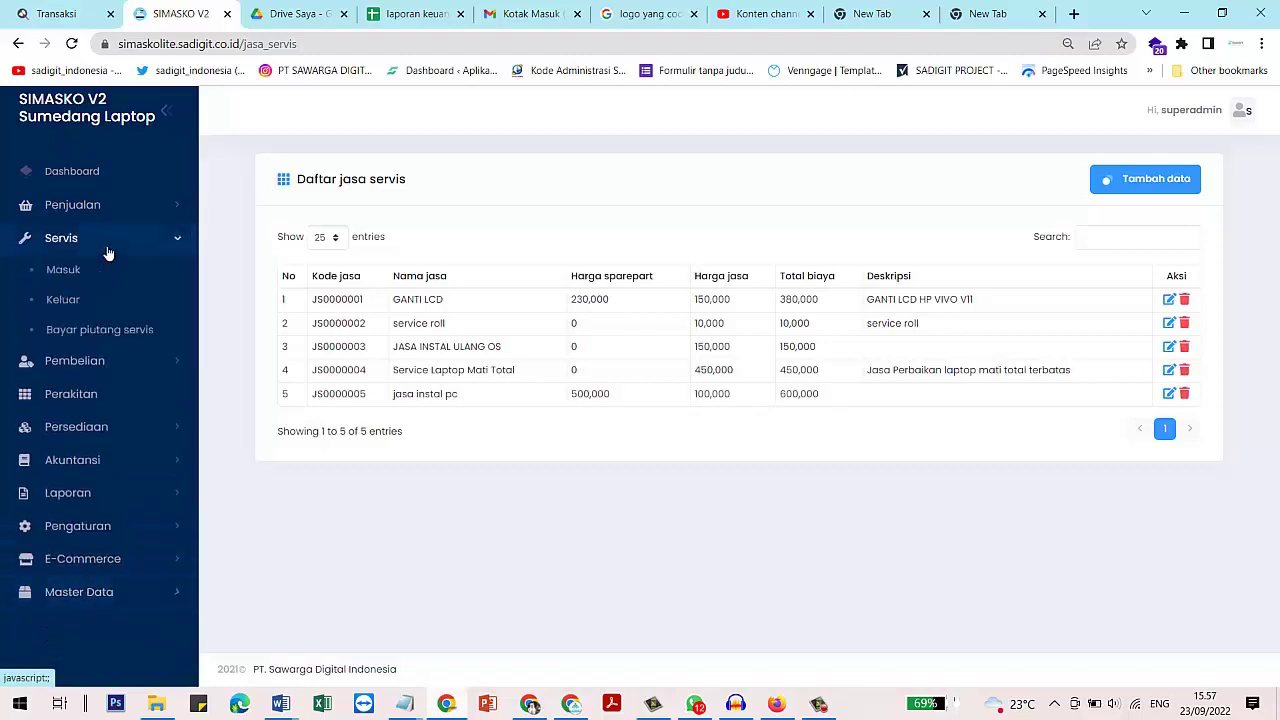
Fill the Servis Masuk form with the customer's name, phone number, unit 'pc lg' and complaint 'matot', then submit it
left_click(67, 280)
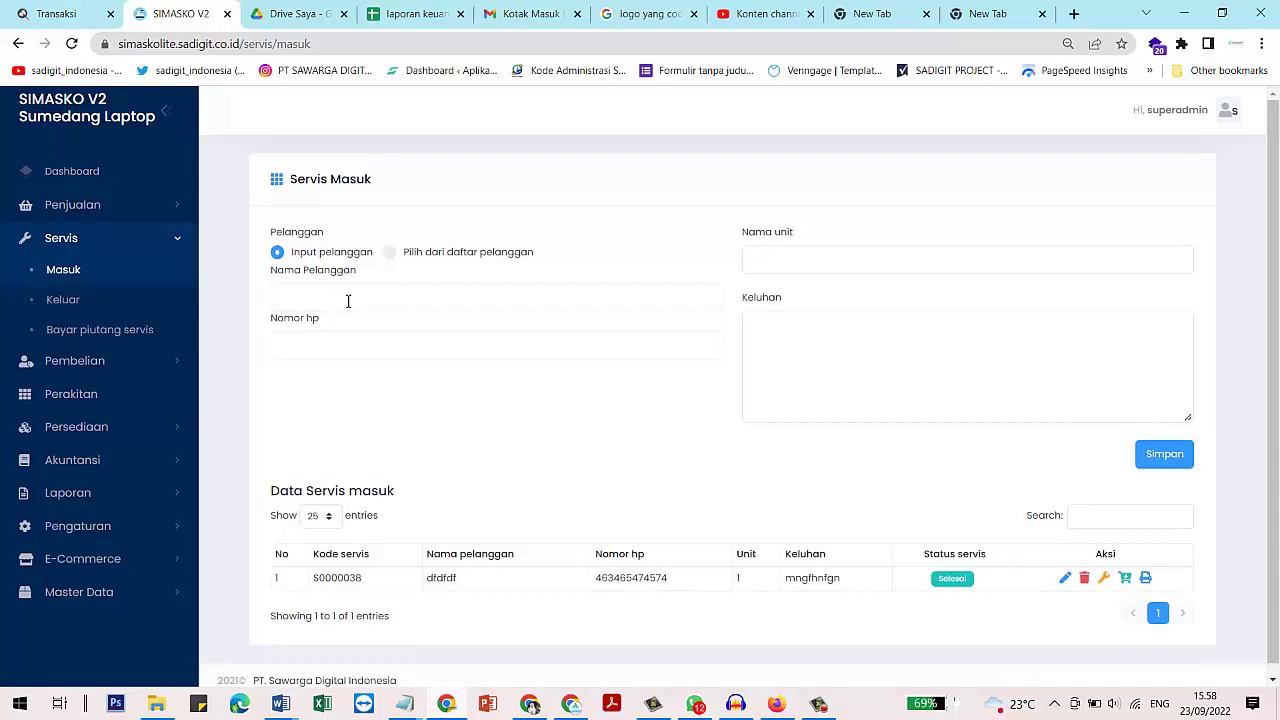
left_click(340, 298)
type("yu")
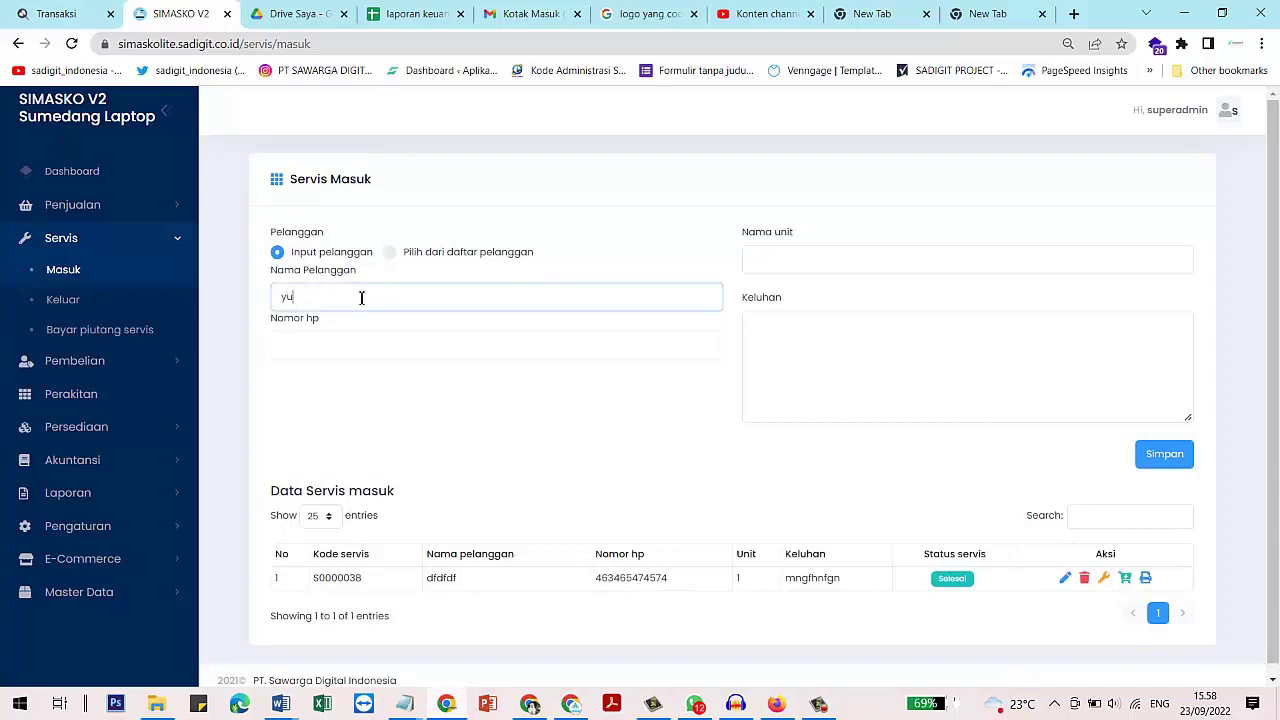
type("ki")
left_click(355, 346)
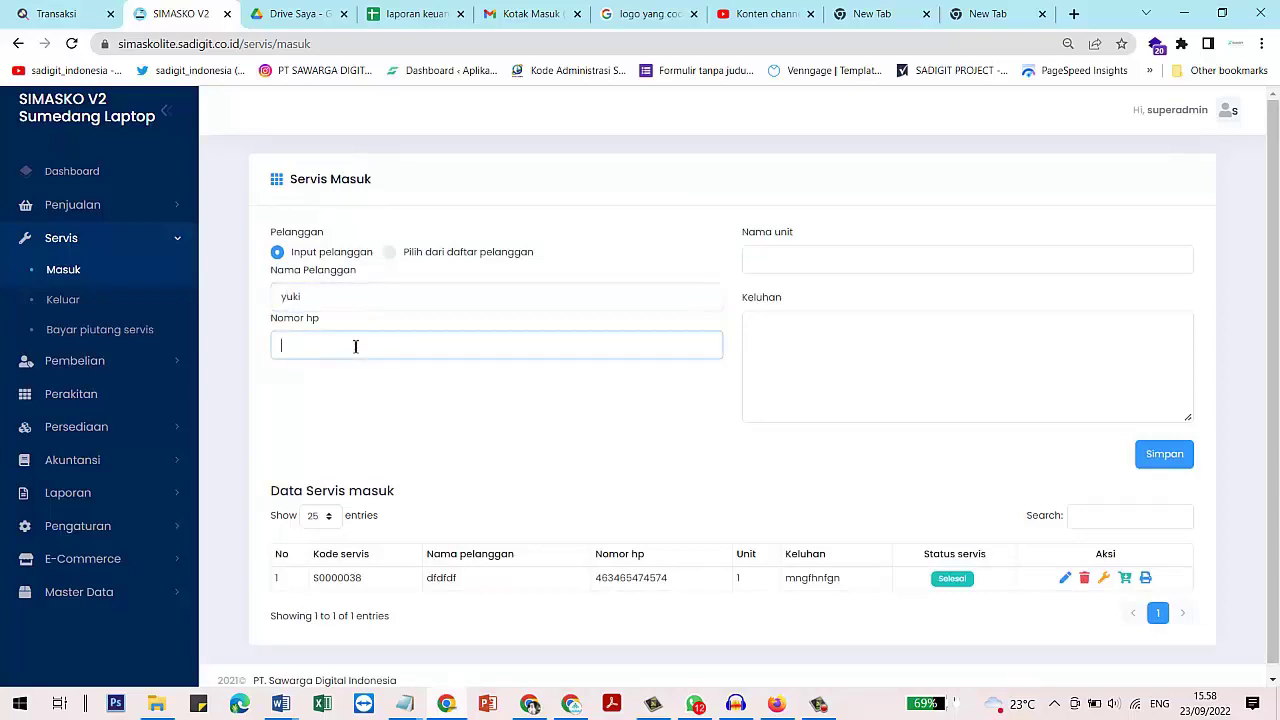
left_click(812, 260)
type("lo")
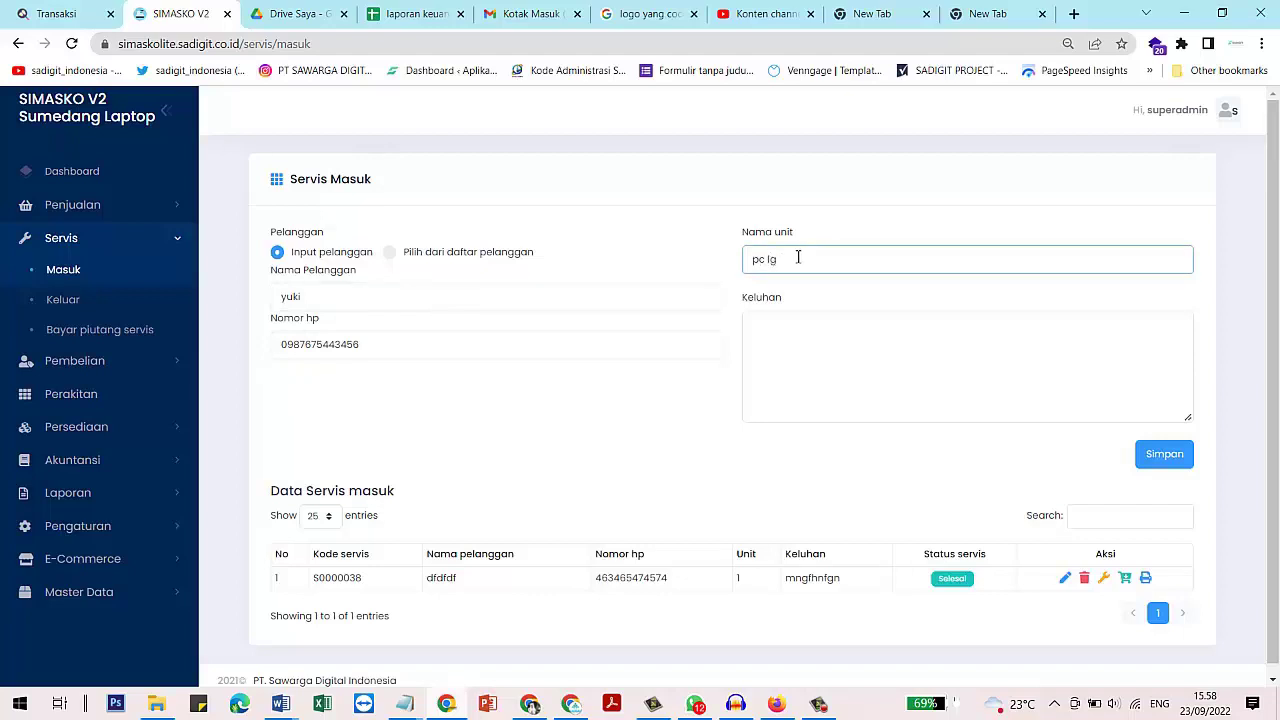
left_click(807, 350)
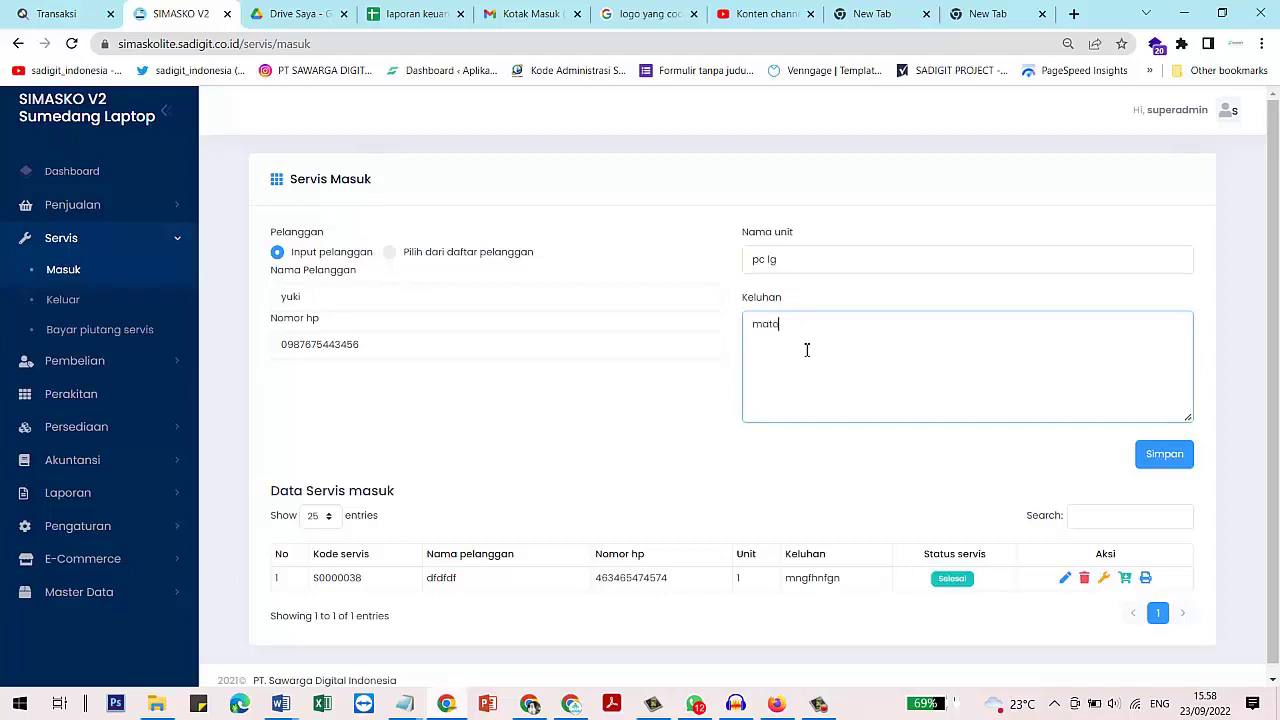
scroll(900, 370, "down", 1)
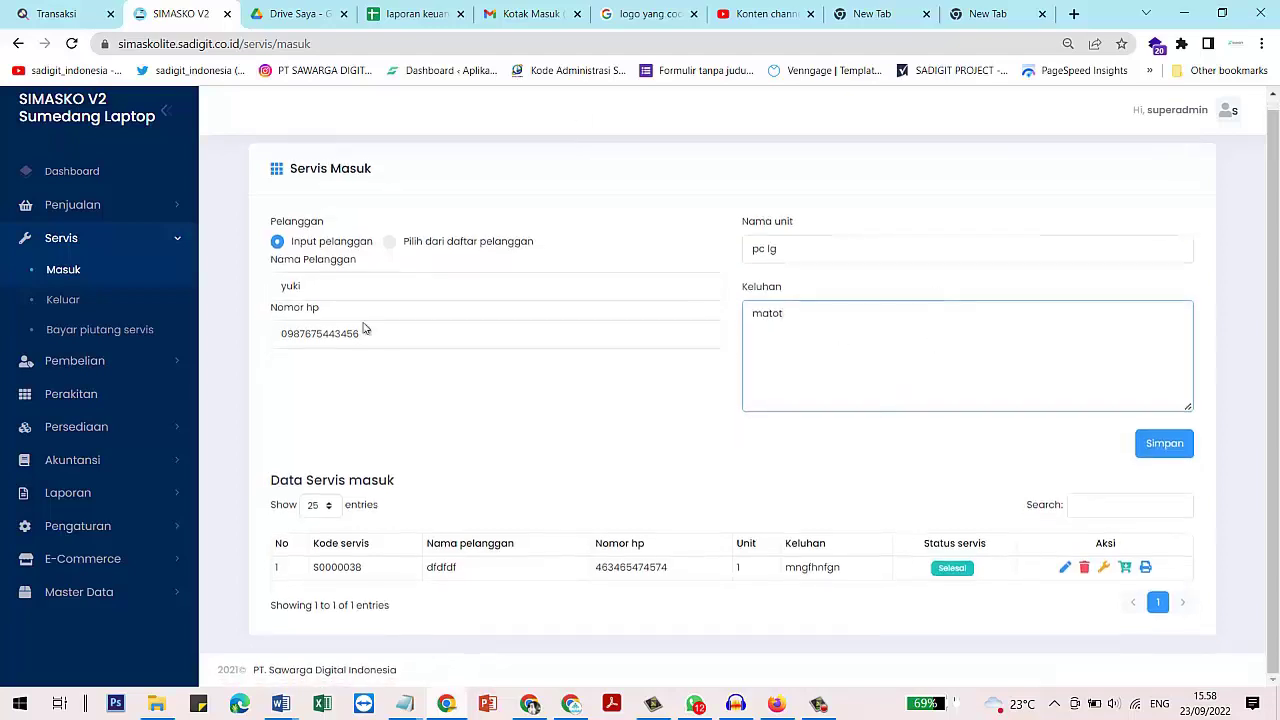
left_click(1160, 447)
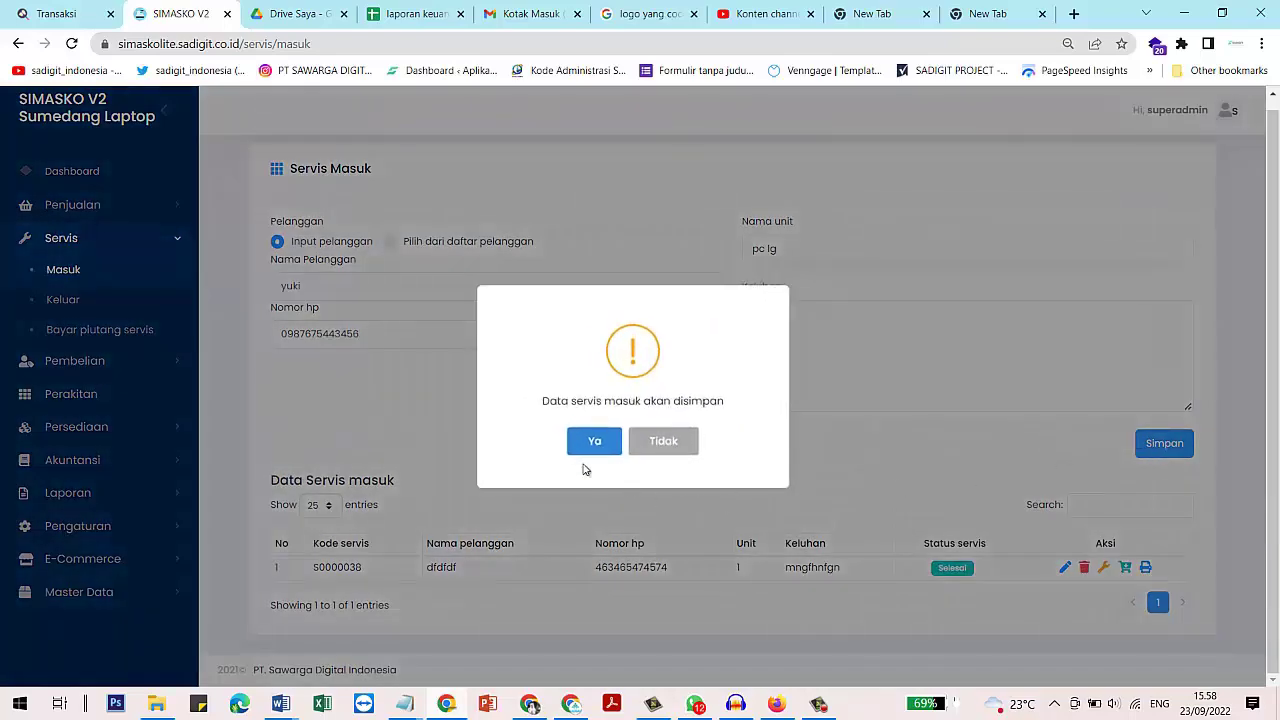
Confirm the save, skip printing the receipt, and check the new S0000039 row's details
left_click(586, 447)
left_click(632, 440)
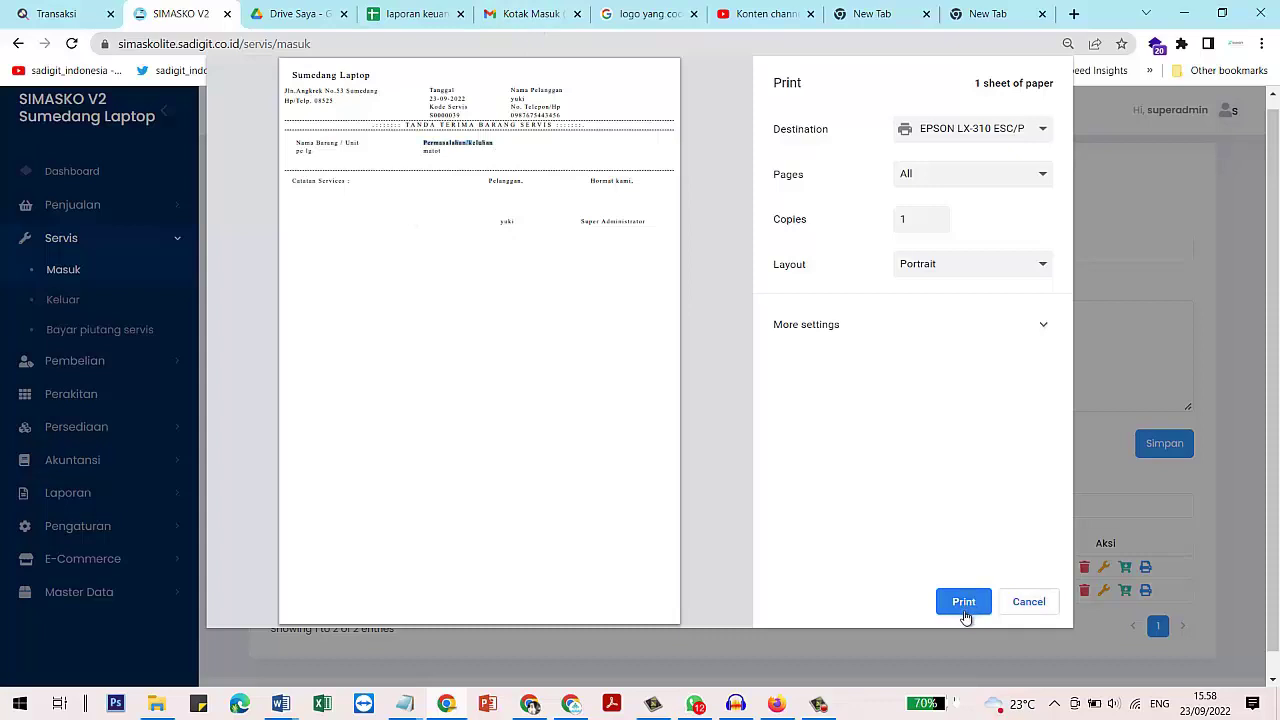
left_click(1034, 608)
left_click(633, 441)
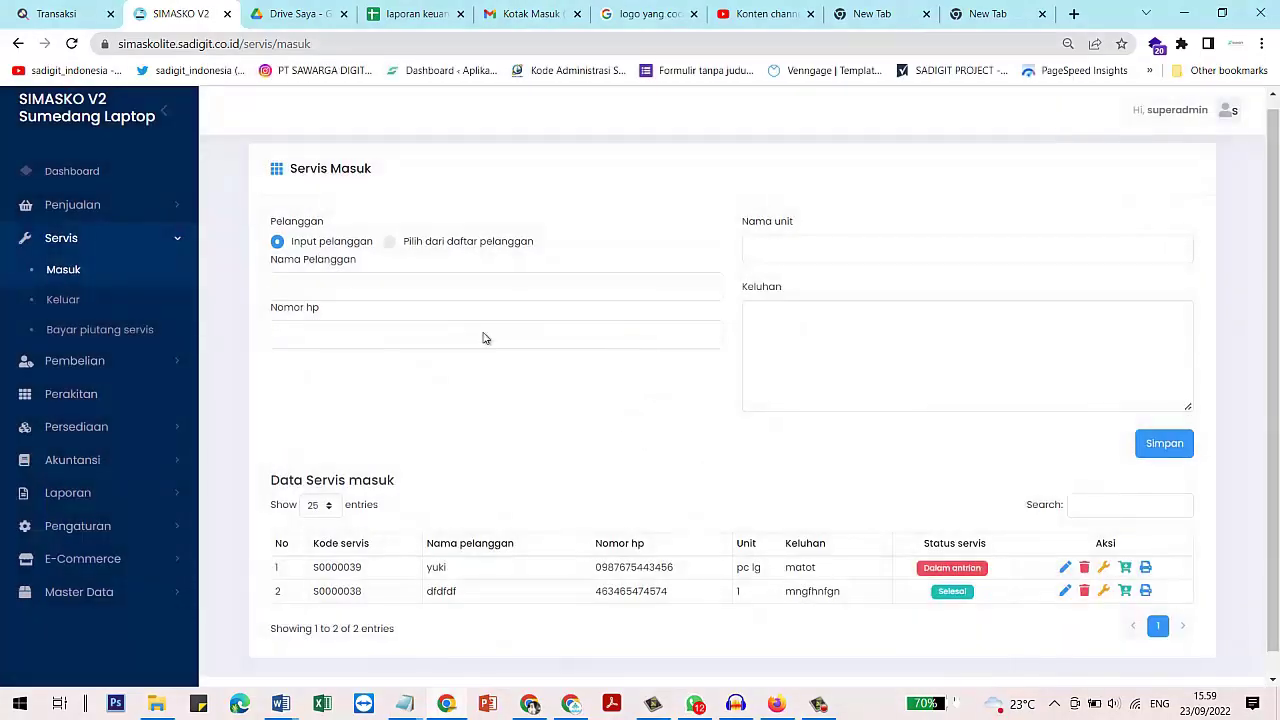
scroll(1029, 489, "down", 1)
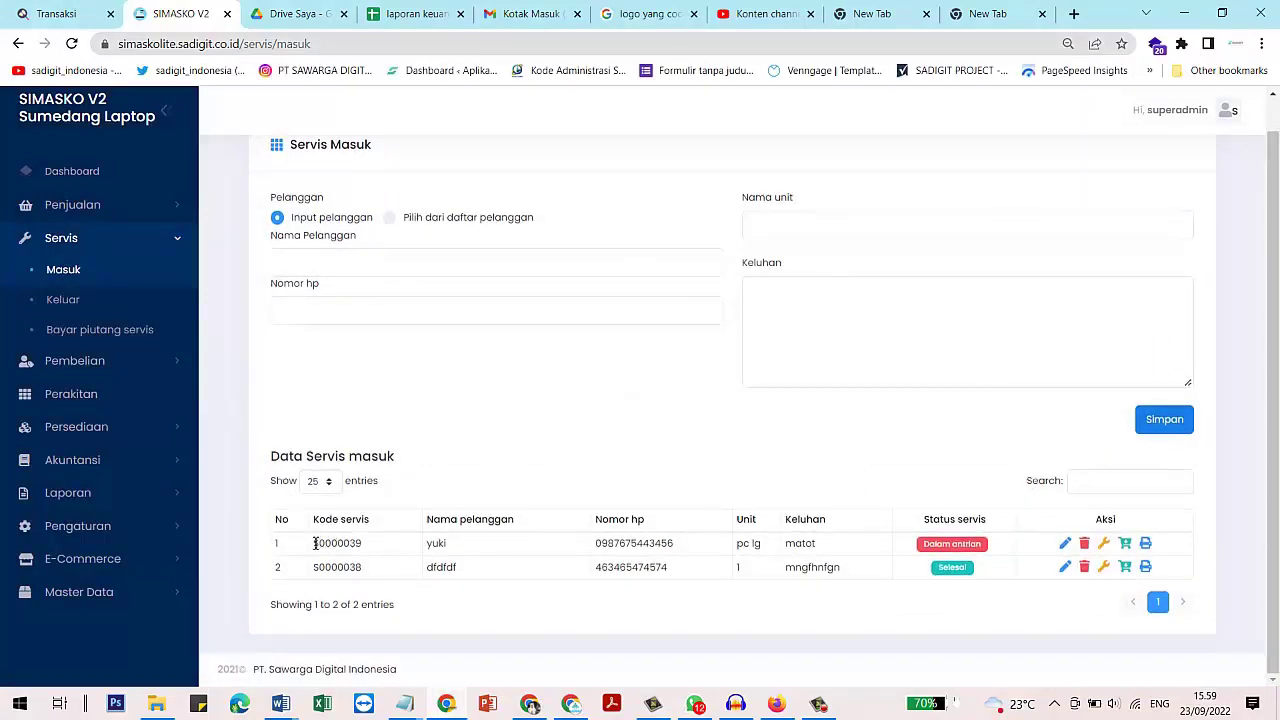
left_click_drag(311, 545, 688, 554)
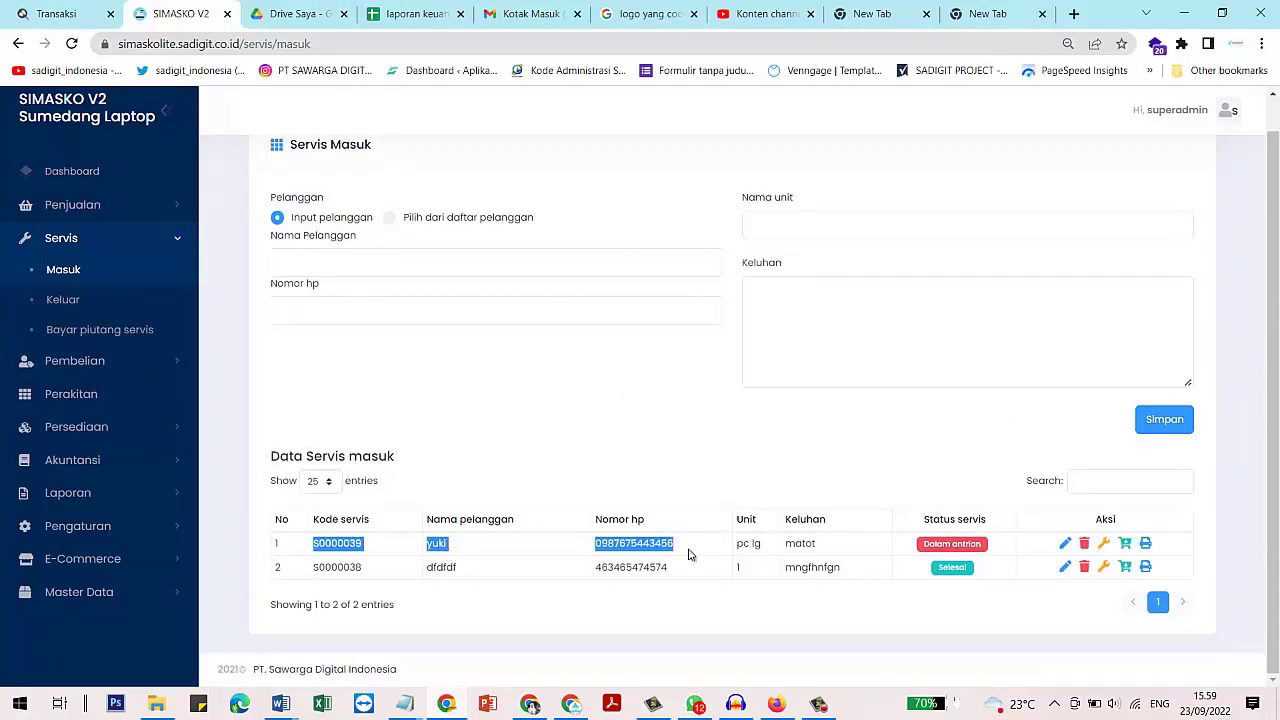
left_click_drag(822, 548, 722, 542)
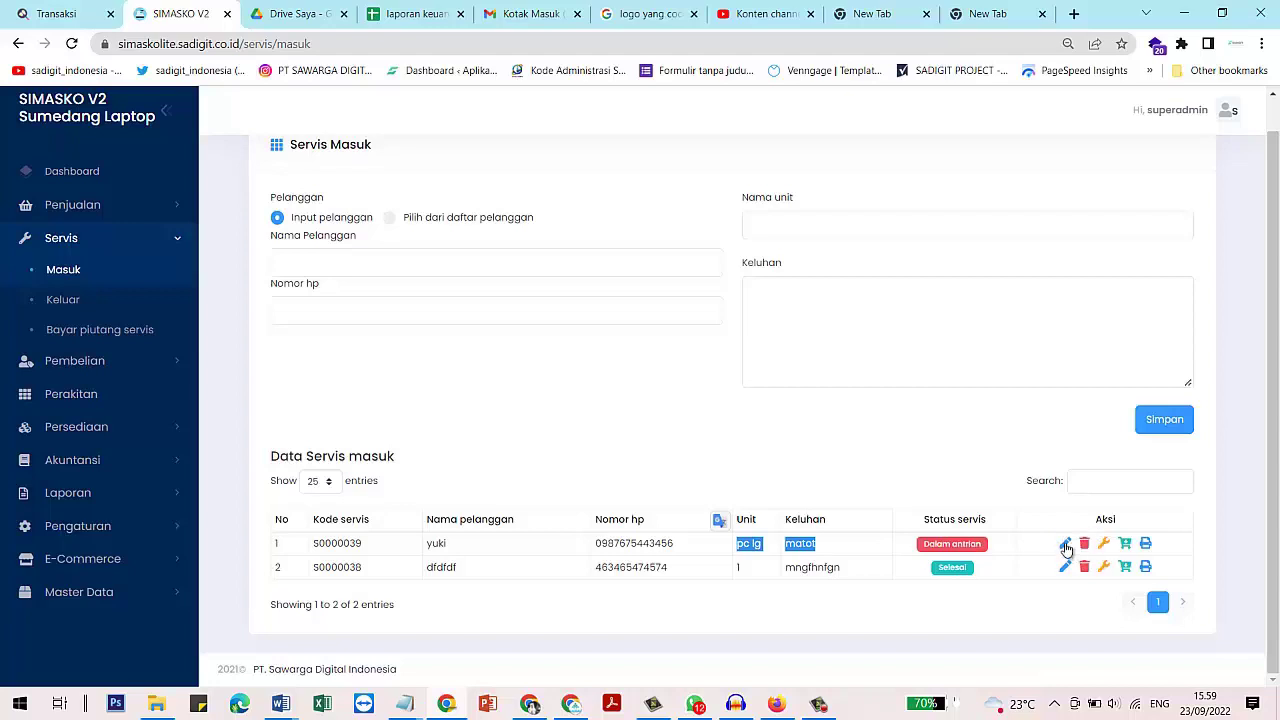
Edit S0000039's unit name to 'pc lg 45' and save the change without printing
left_click(1065, 546)
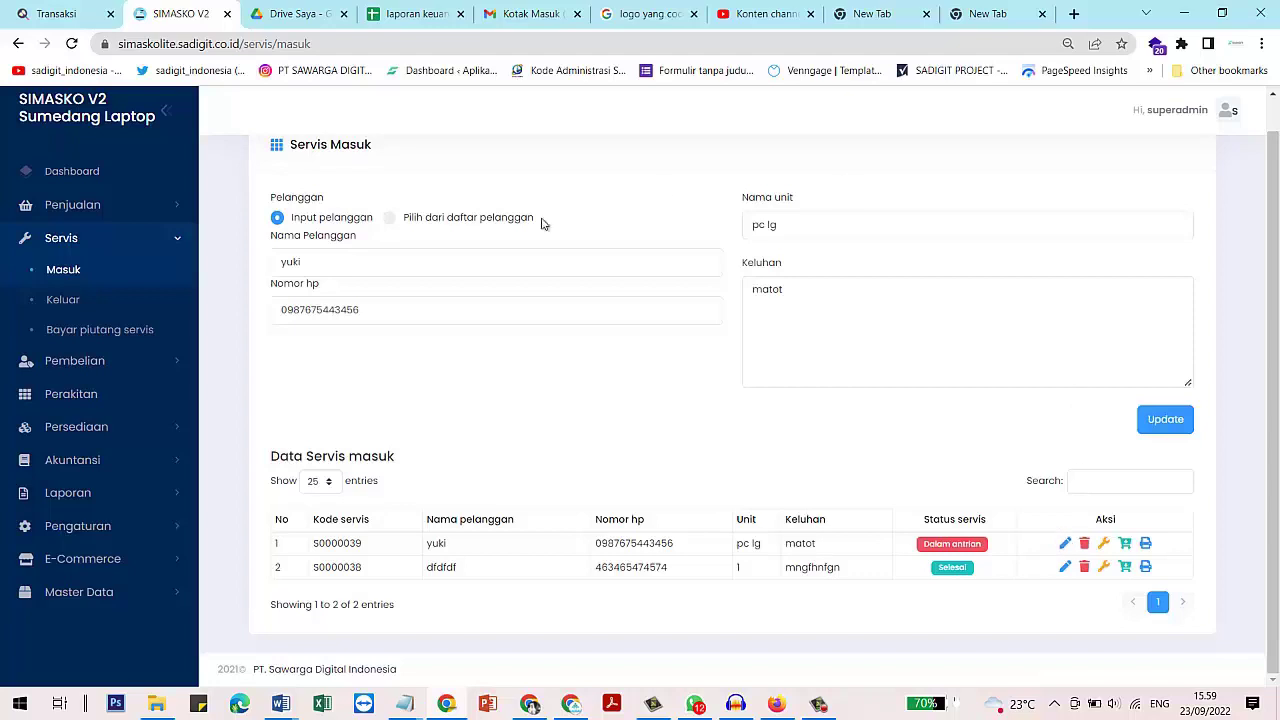
double_click(771, 224)
key("BackSpace")
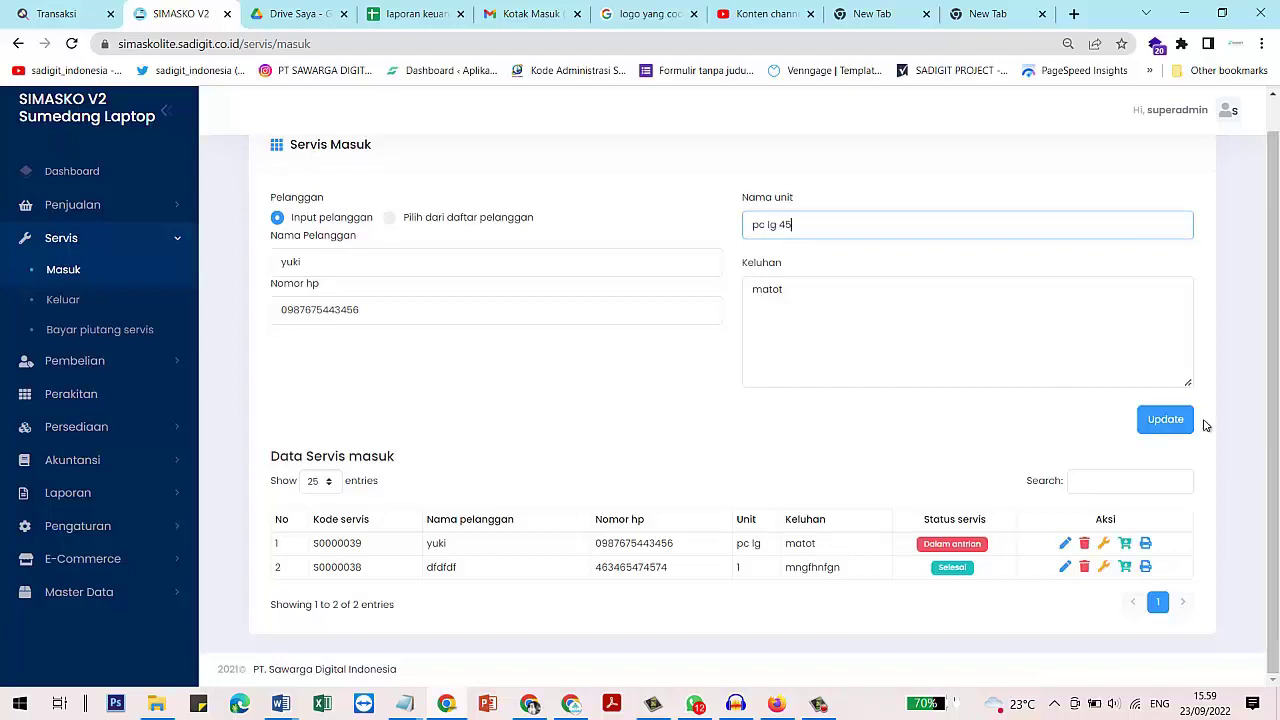
left_click(1165, 419)
left_click(593, 443)
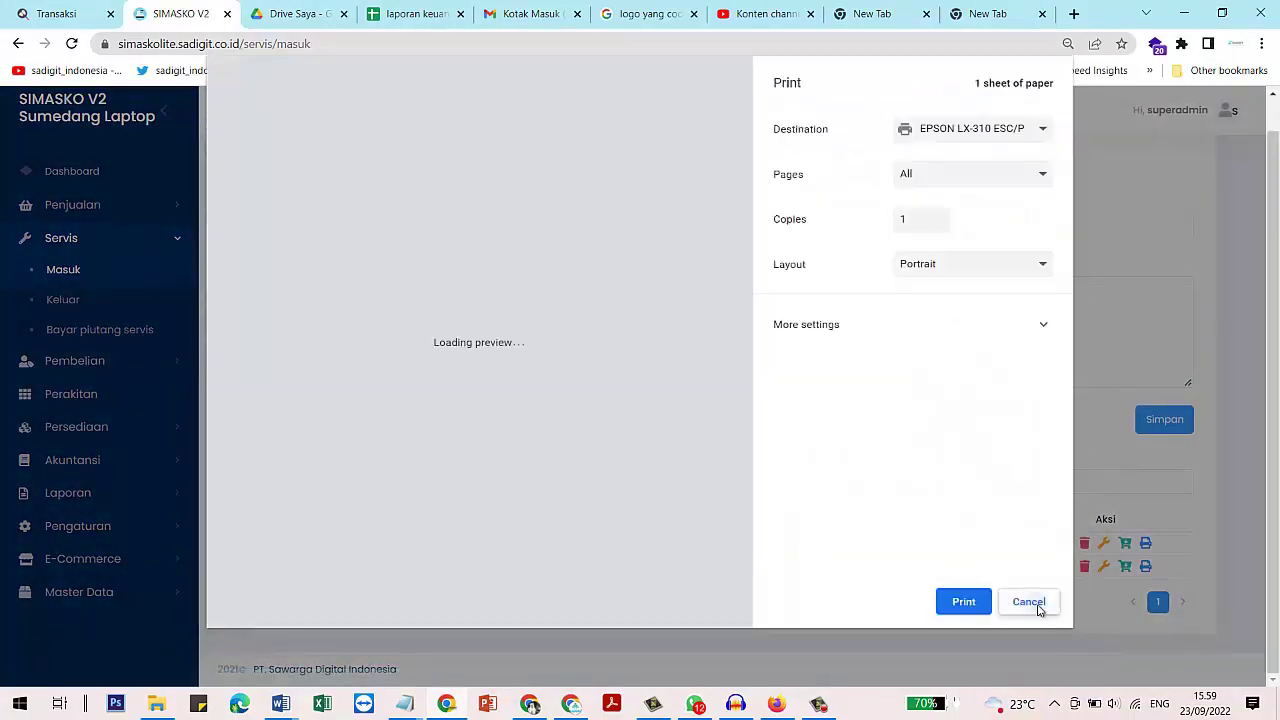
left_click(1038, 606)
left_click(659, 434)
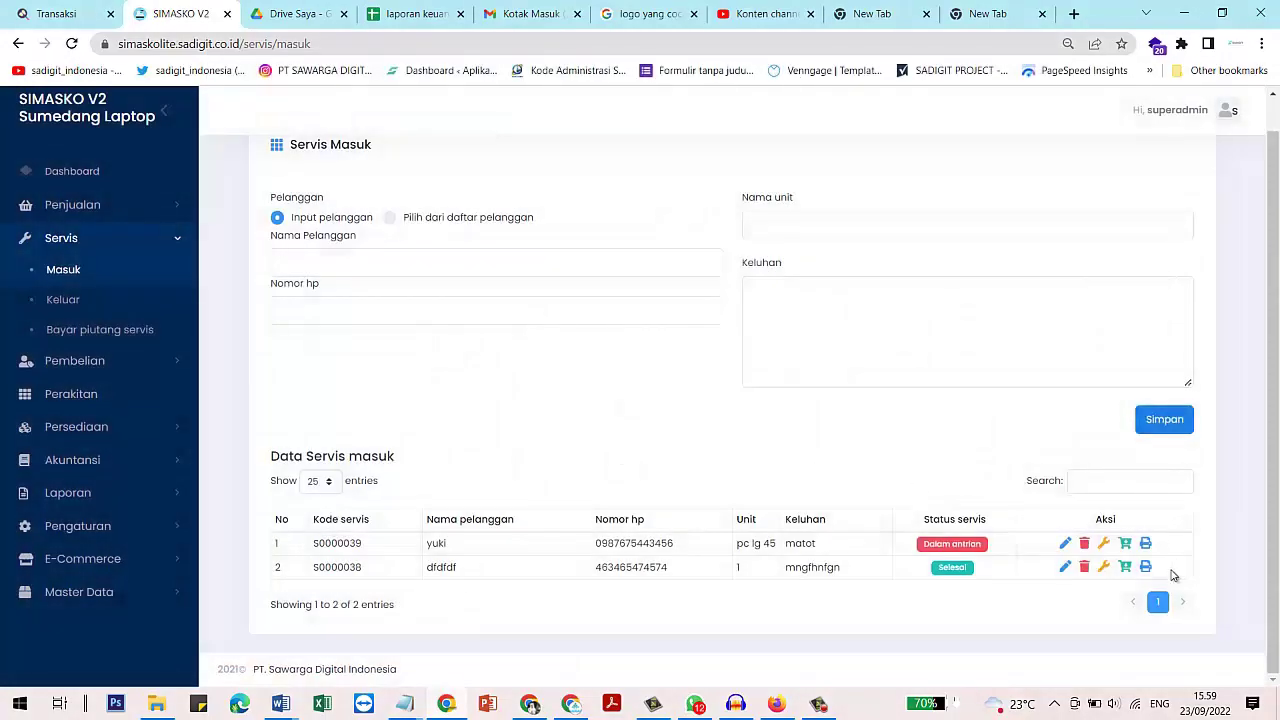
Change S0000039's status from Dalam antrian to Pengerjaan
left_click(1105, 545)
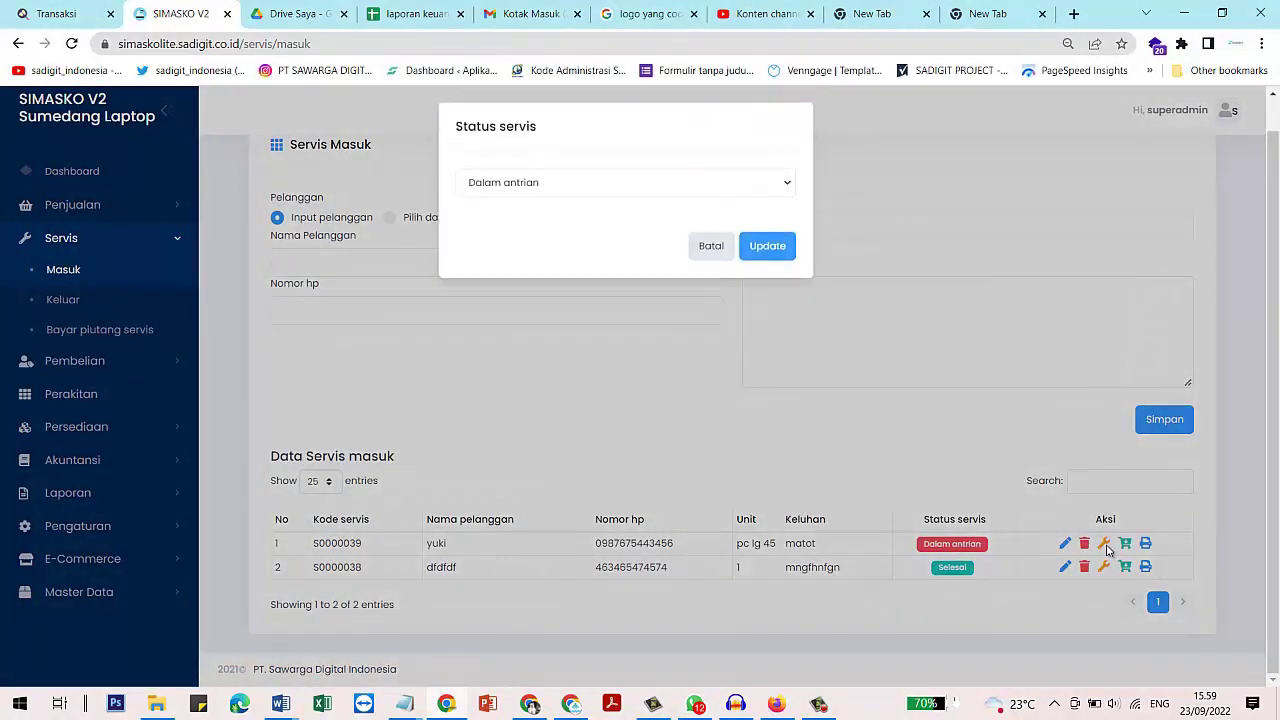
left_click(608, 184)
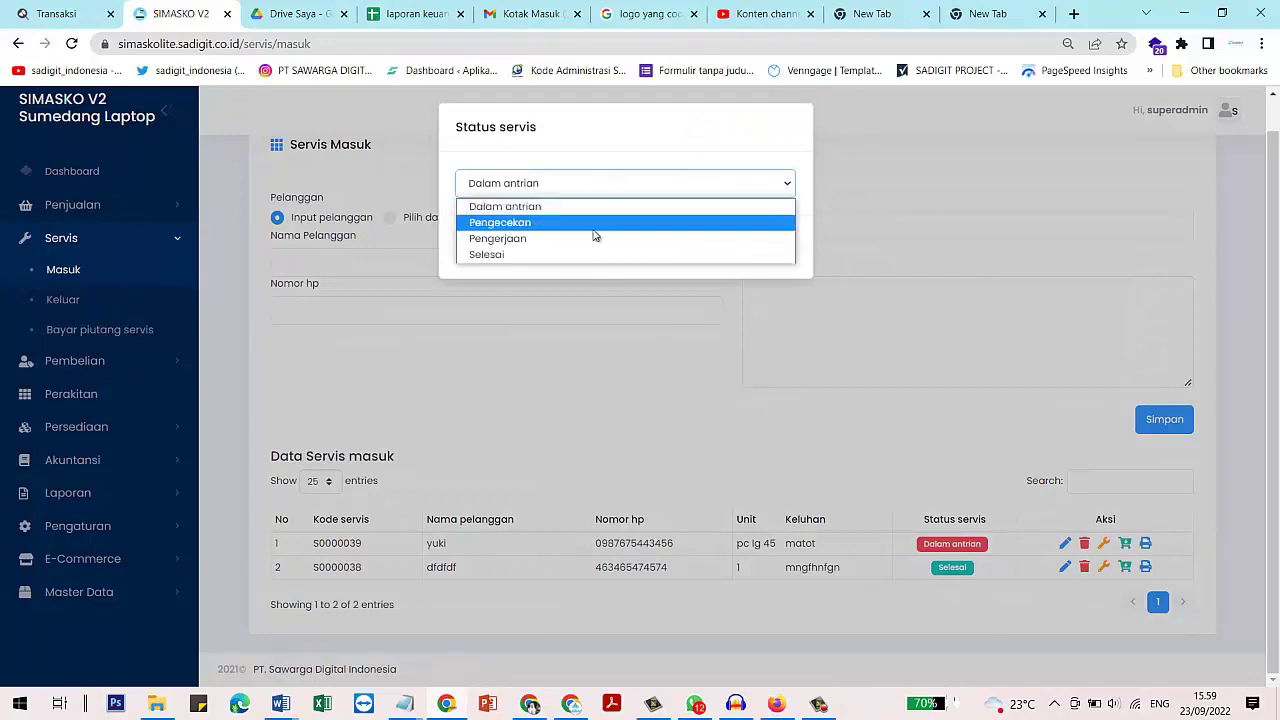
left_click(595, 223)
left_click(757, 250)
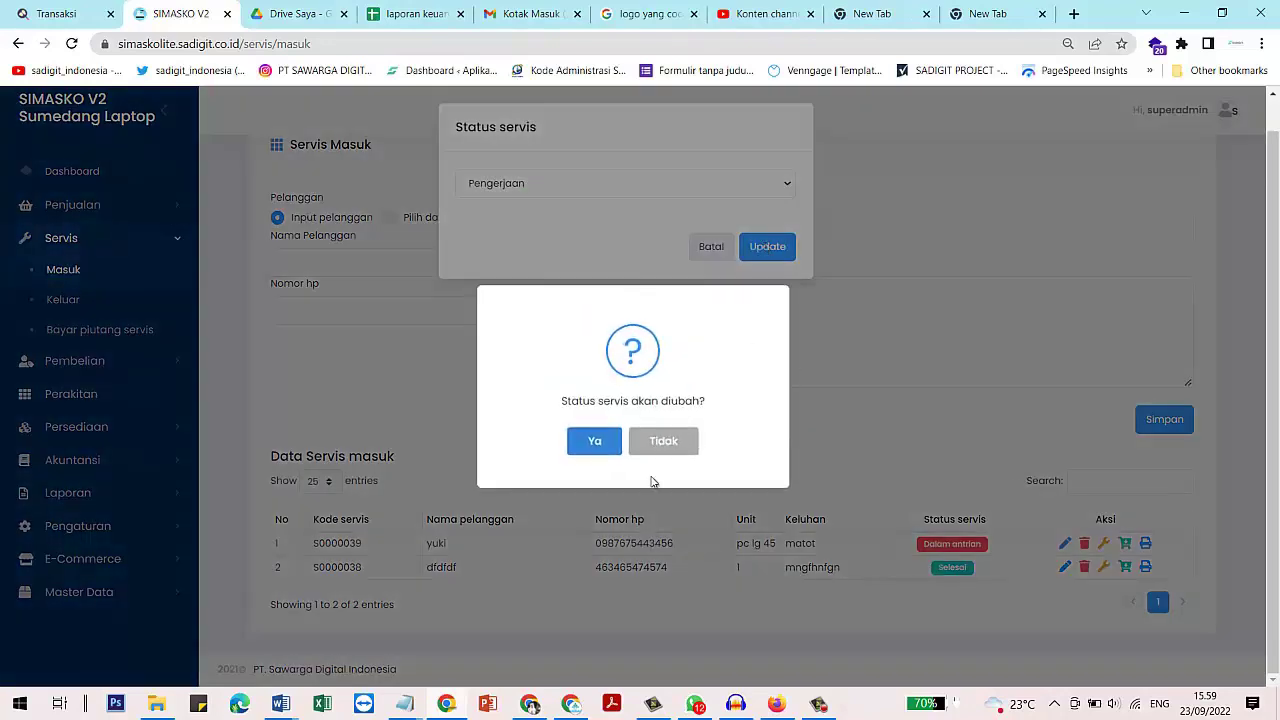
left_click(612, 440)
left_click(632, 441)
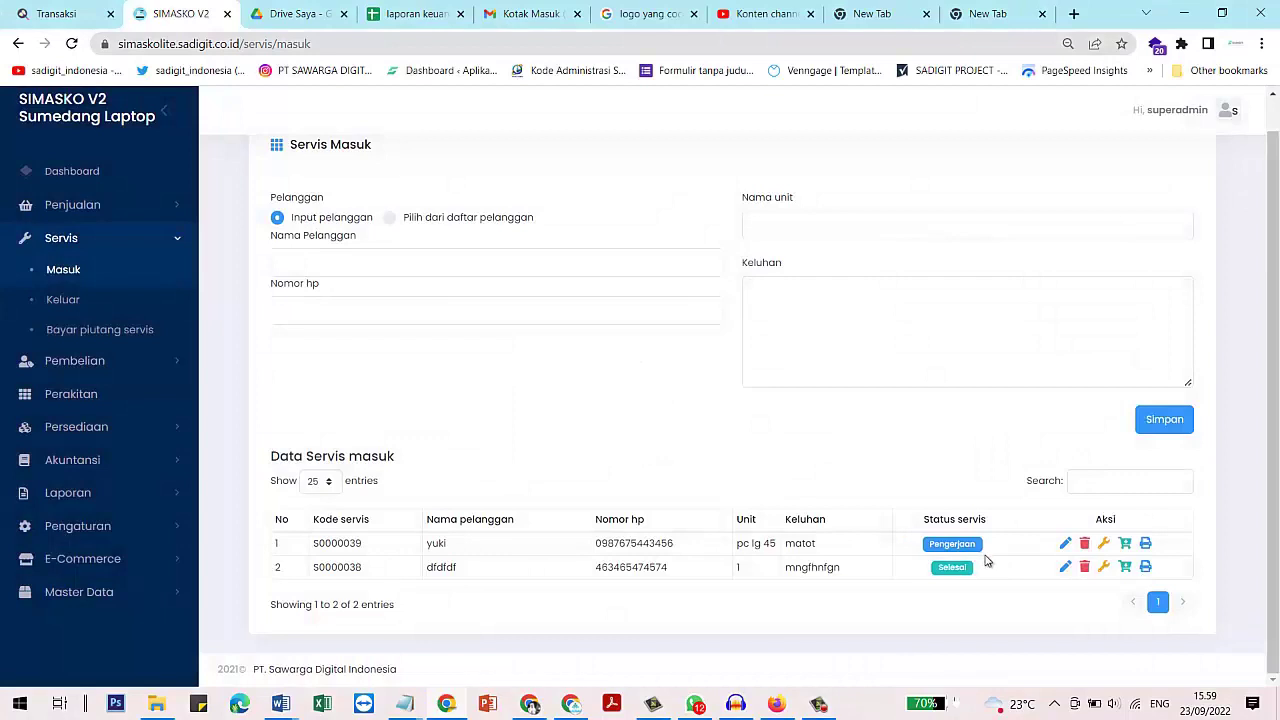
Add service JS0000005 'jasa instal pc' to S0000039's checkout, making the total 600.000
left_click(1125, 546)
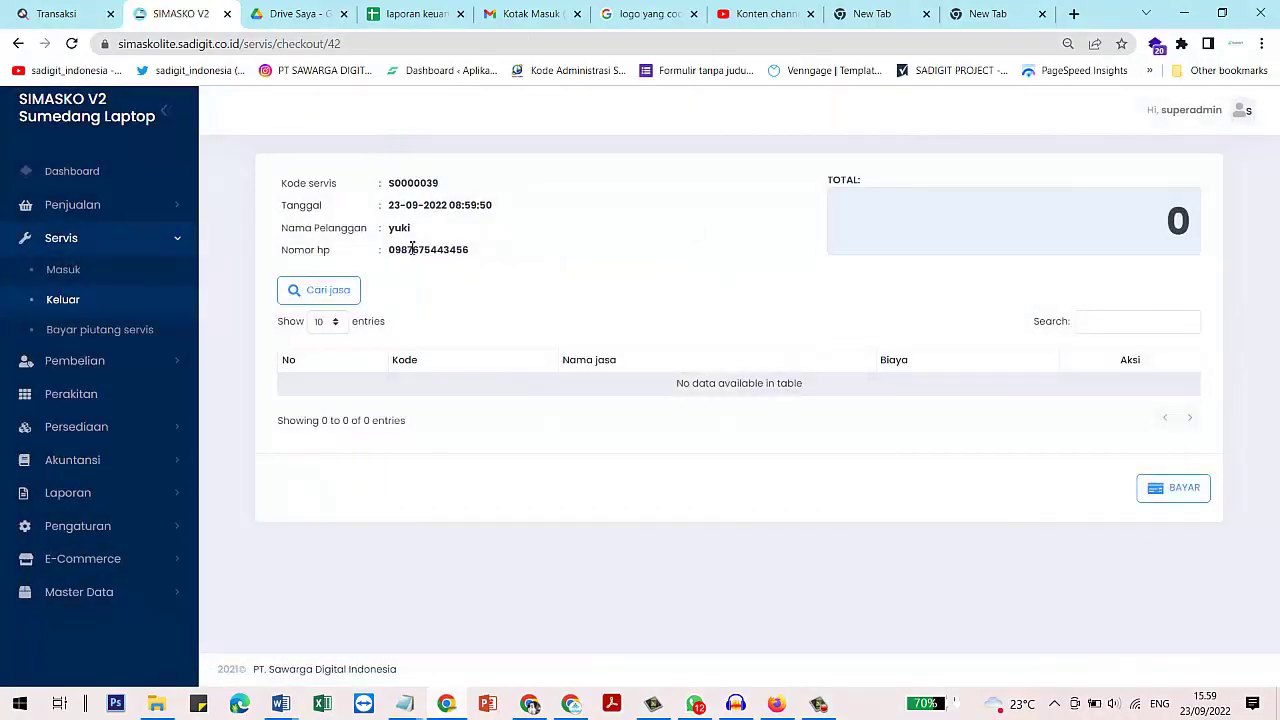
left_click(341, 298)
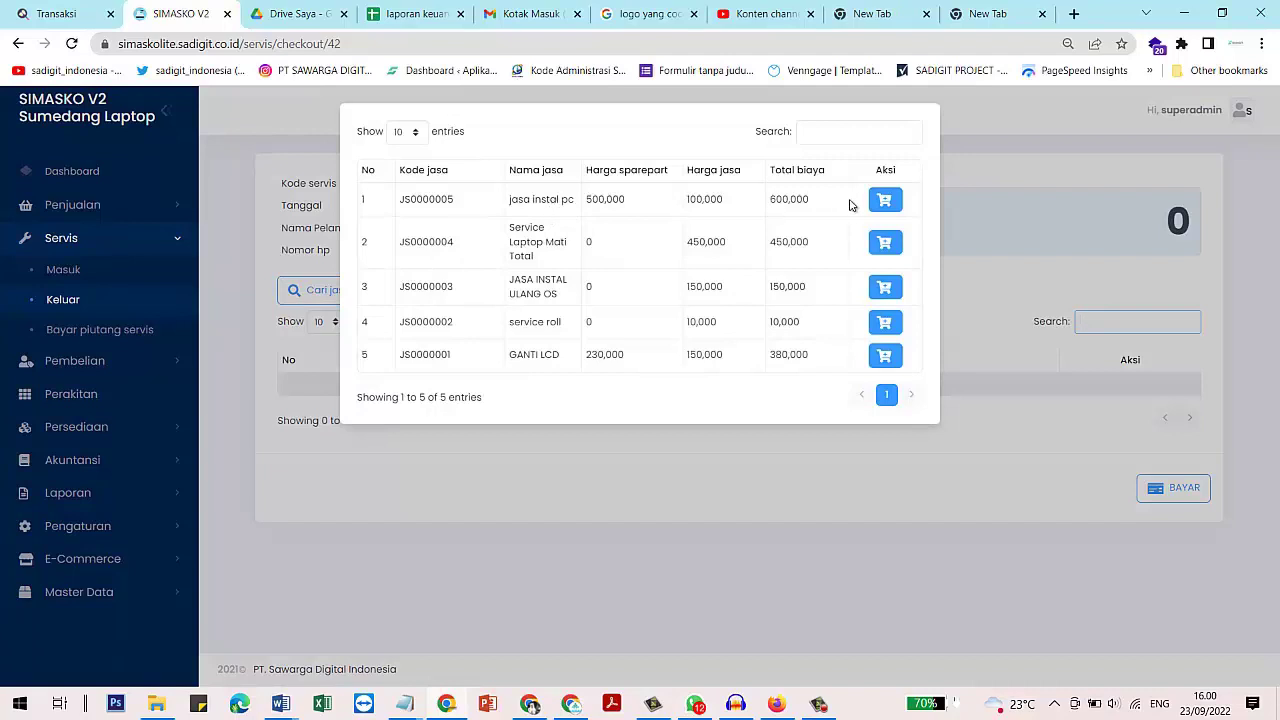
left_click(895, 203)
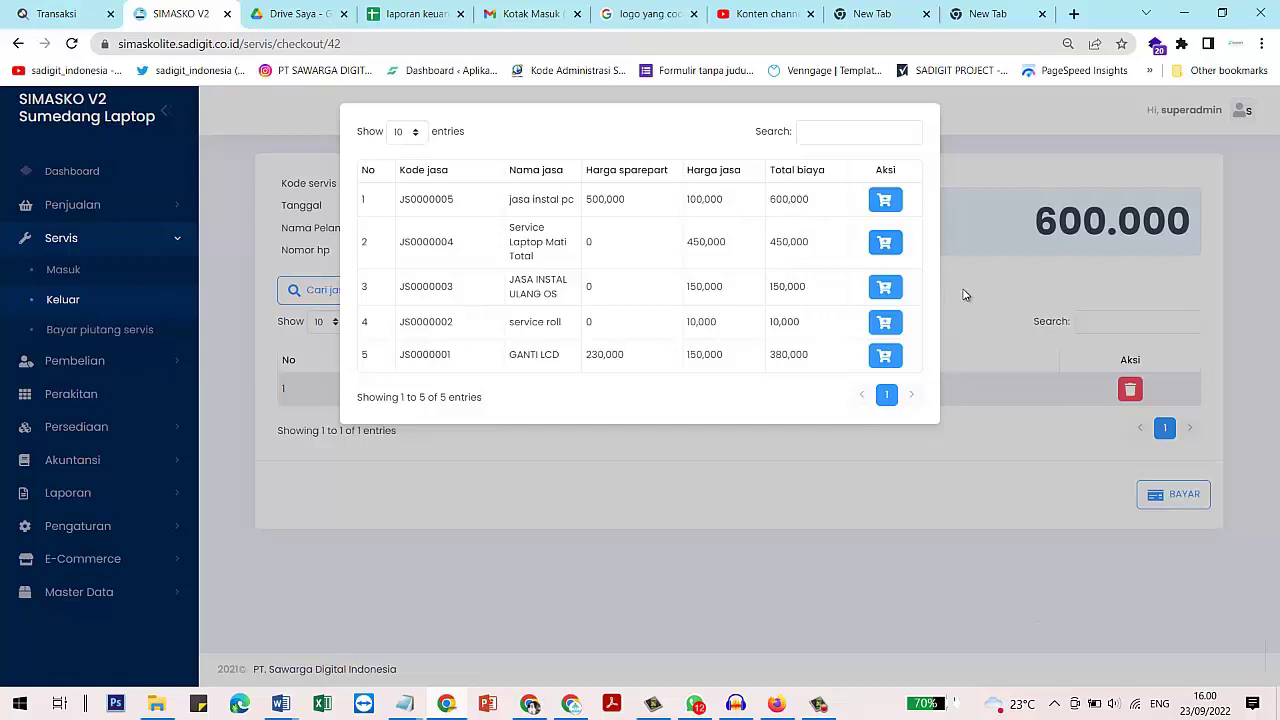
left_click_drag(618, 199, 590, 201)
left_click(637, 205)
left_click(635, 204)
double_click(606, 200)
left_click(993, 301)
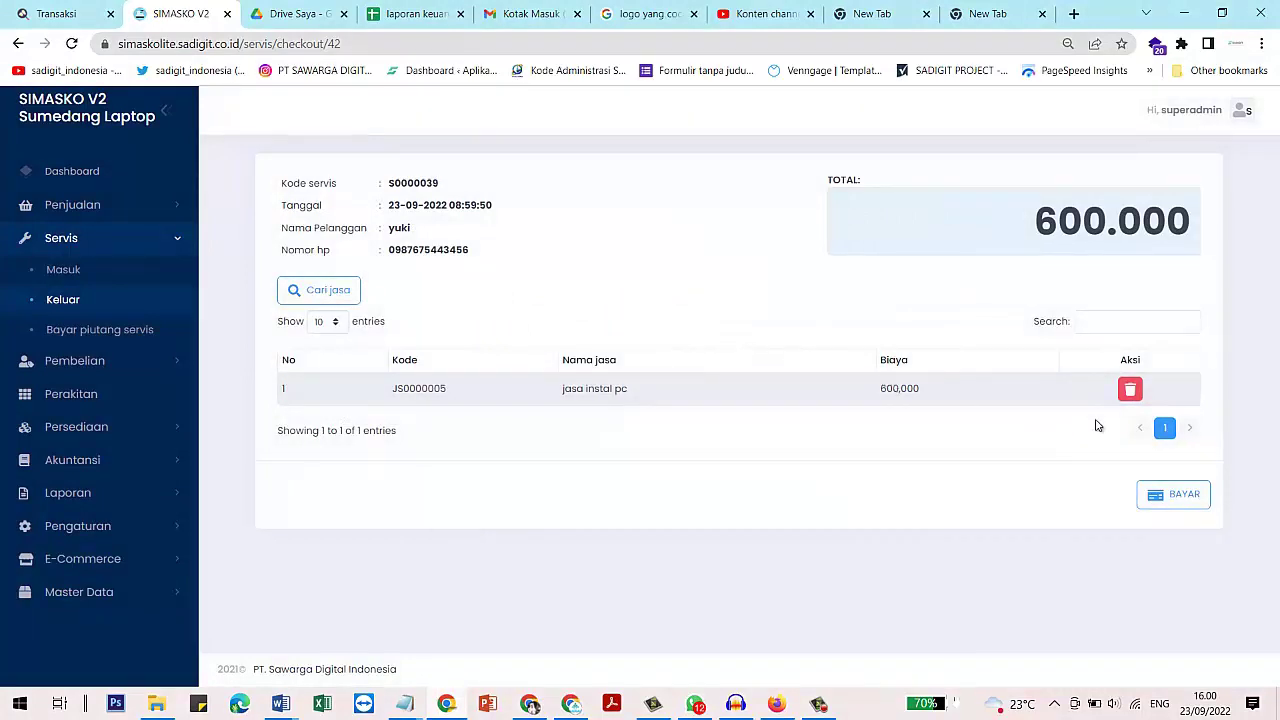
Pay S0000039's full 600.000 in cash and close the sales invoice print dialog
left_click(1162, 497)
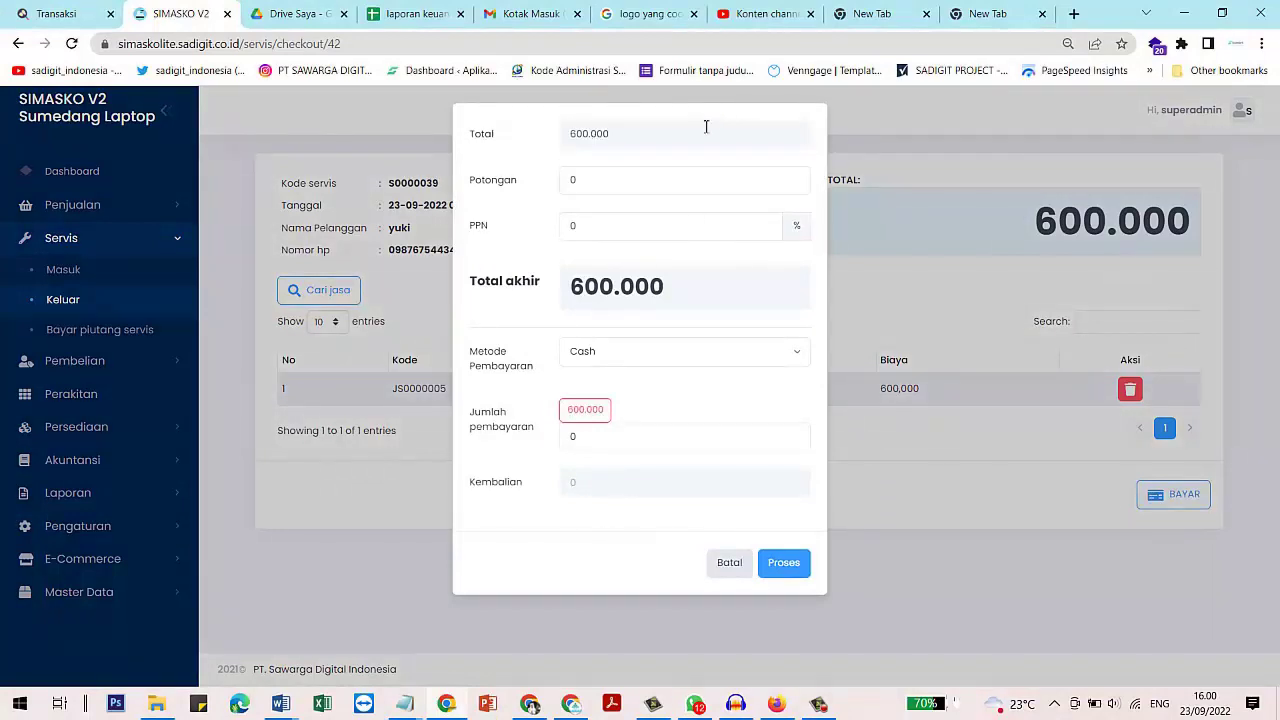
left_click(585, 409)
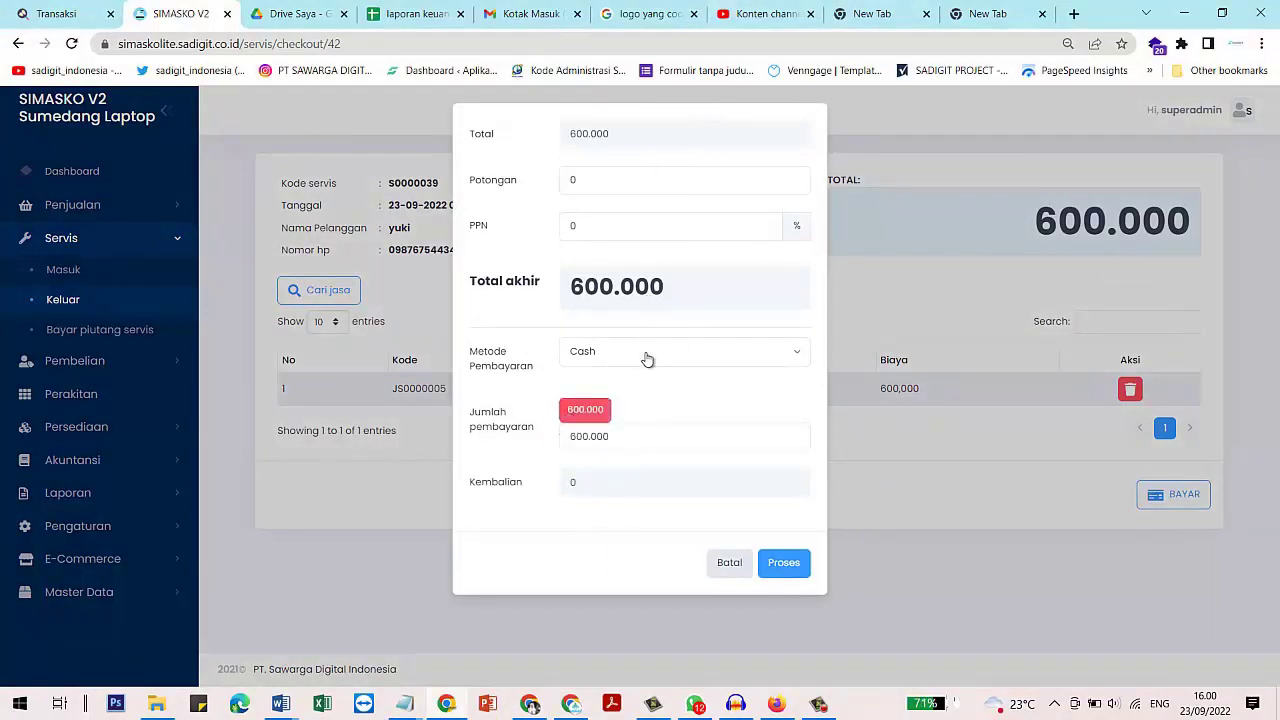
left_click(799, 568)
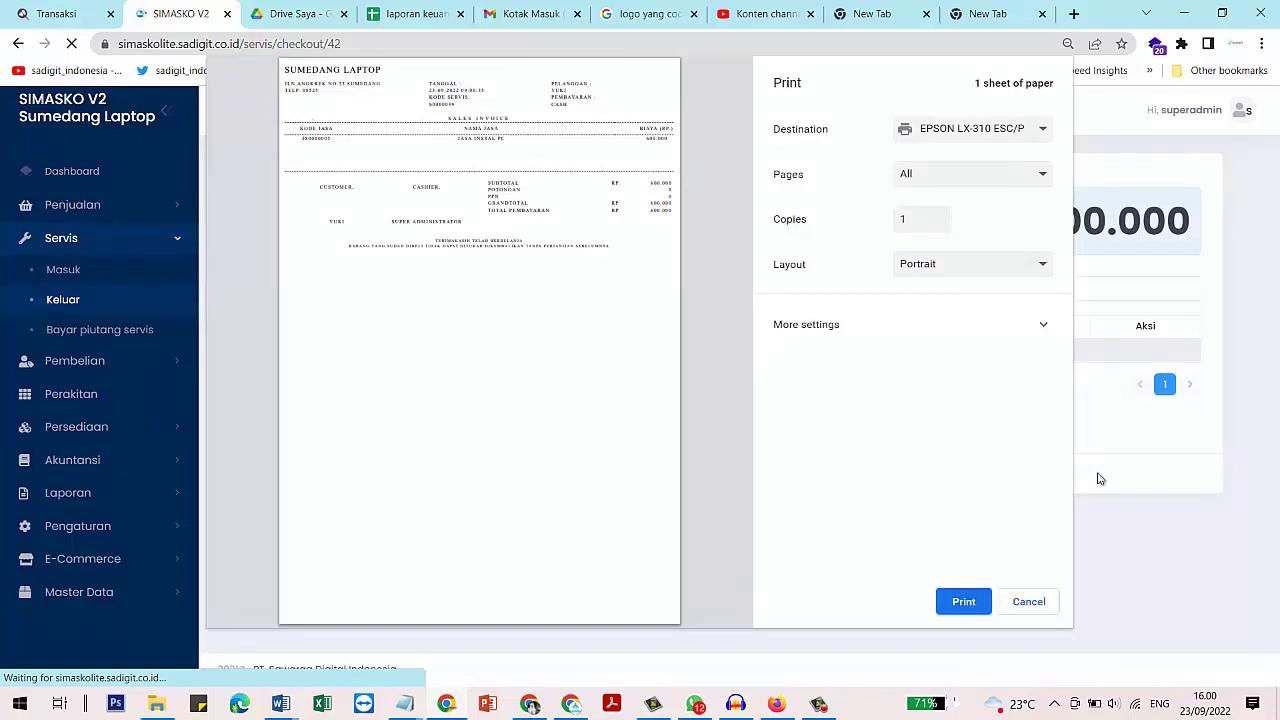
left_click(1028, 602)
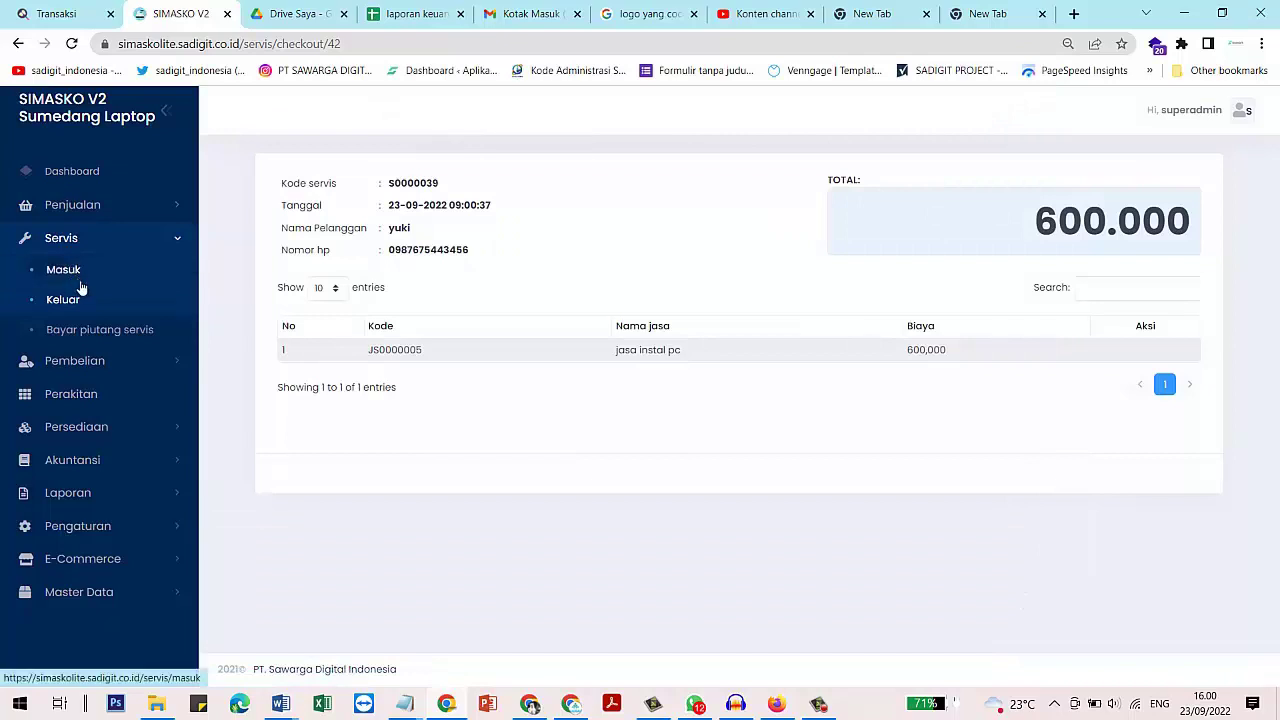
Open Bayar piutang servis, then start and cancel a payment for S0000025's 50.000 debt
left_click(97, 331)
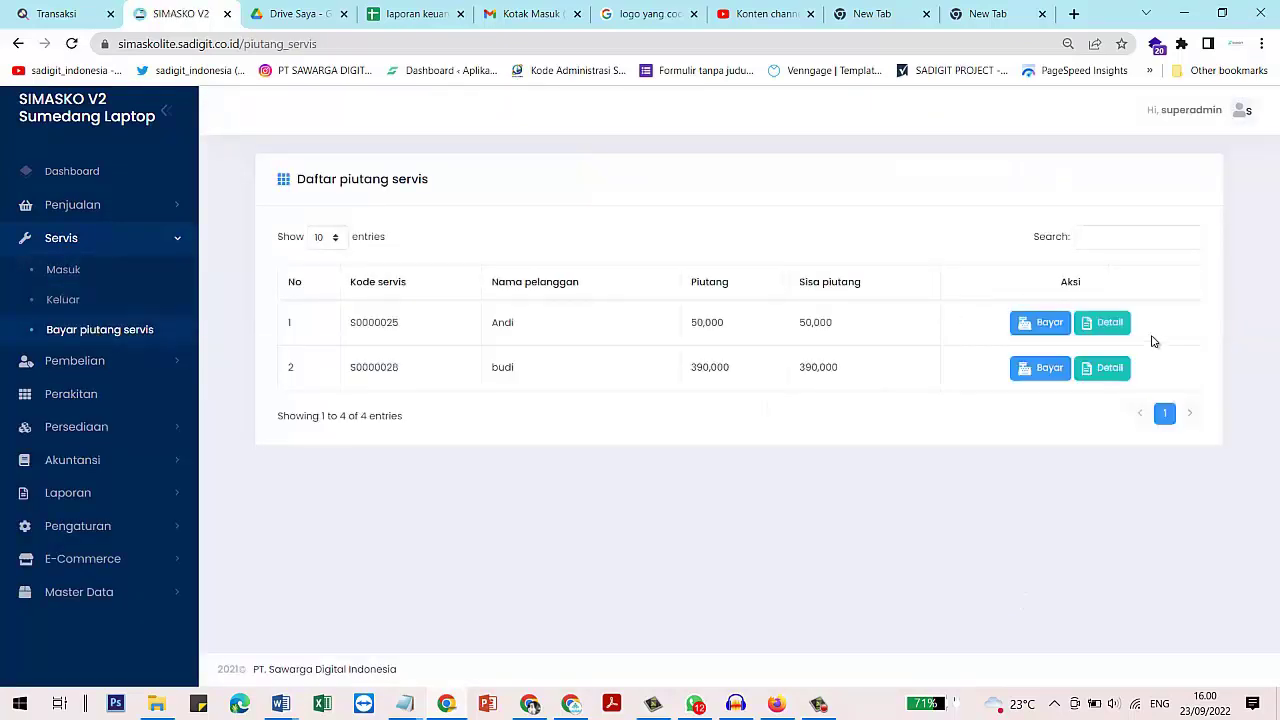
left_click(1040, 322)
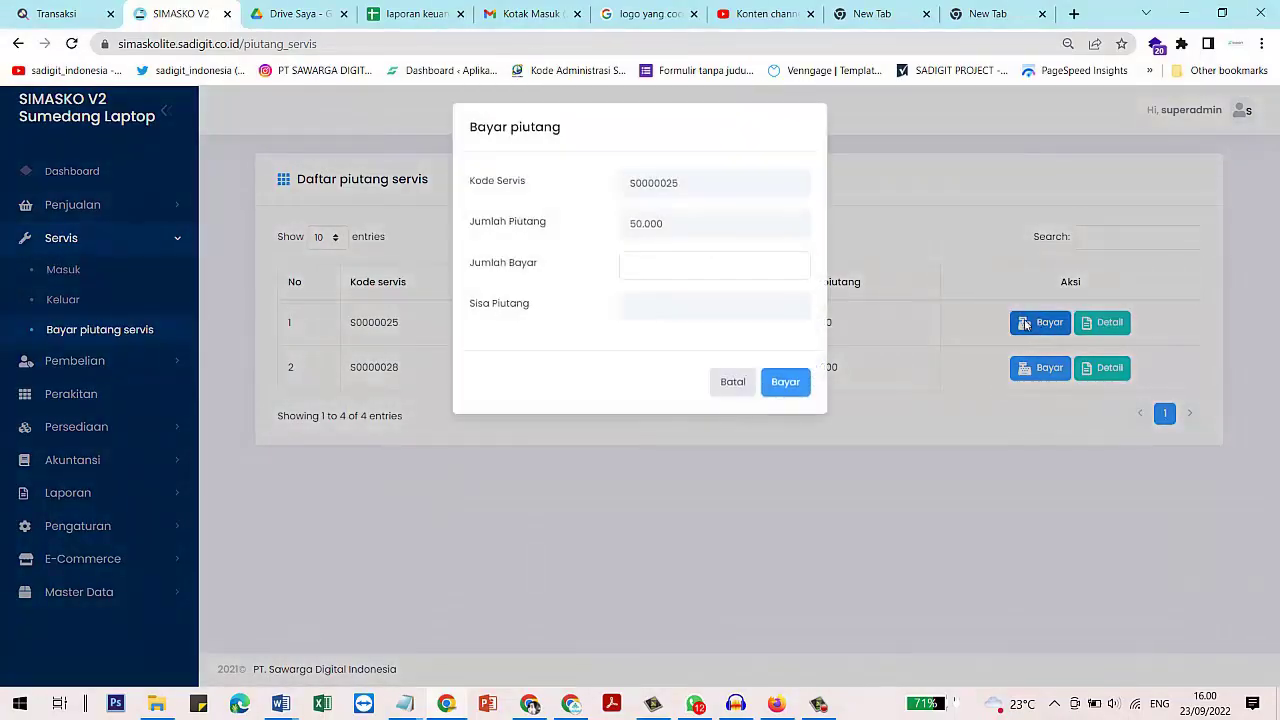
left_click(735, 384)
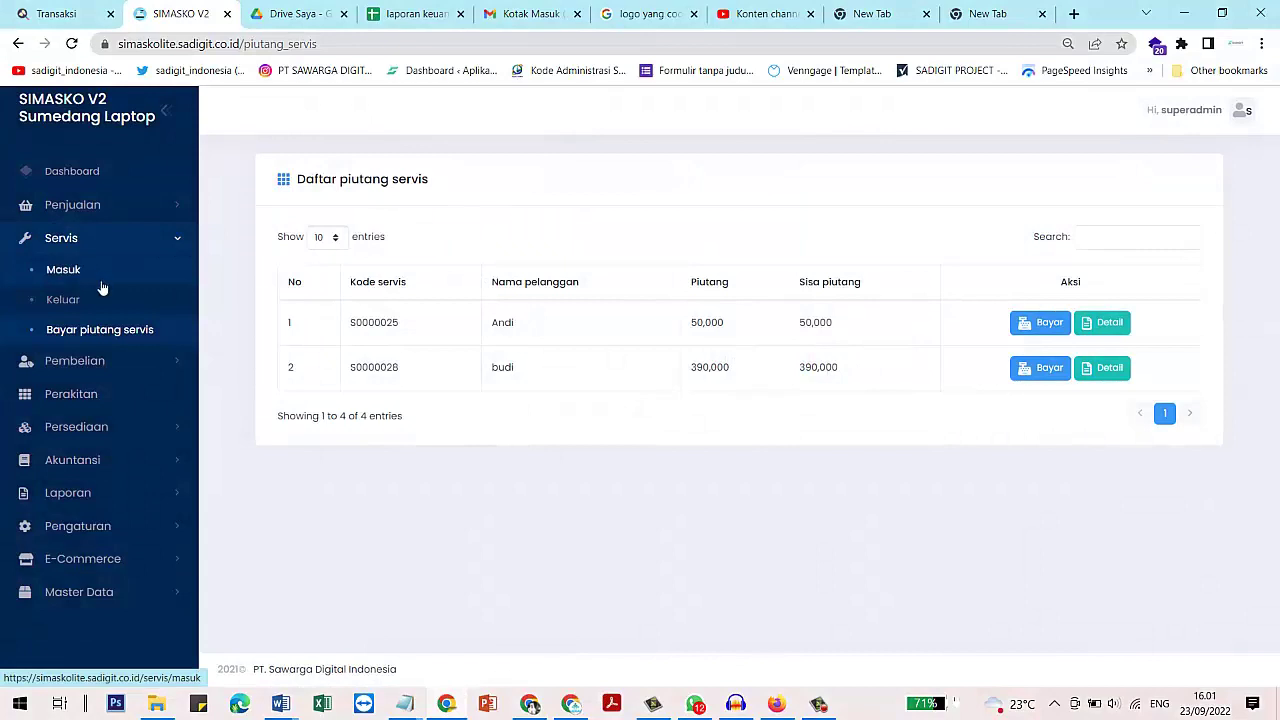
Open the Laporan Penjualan report, filtered to Hari ini
left_click(101, 494)
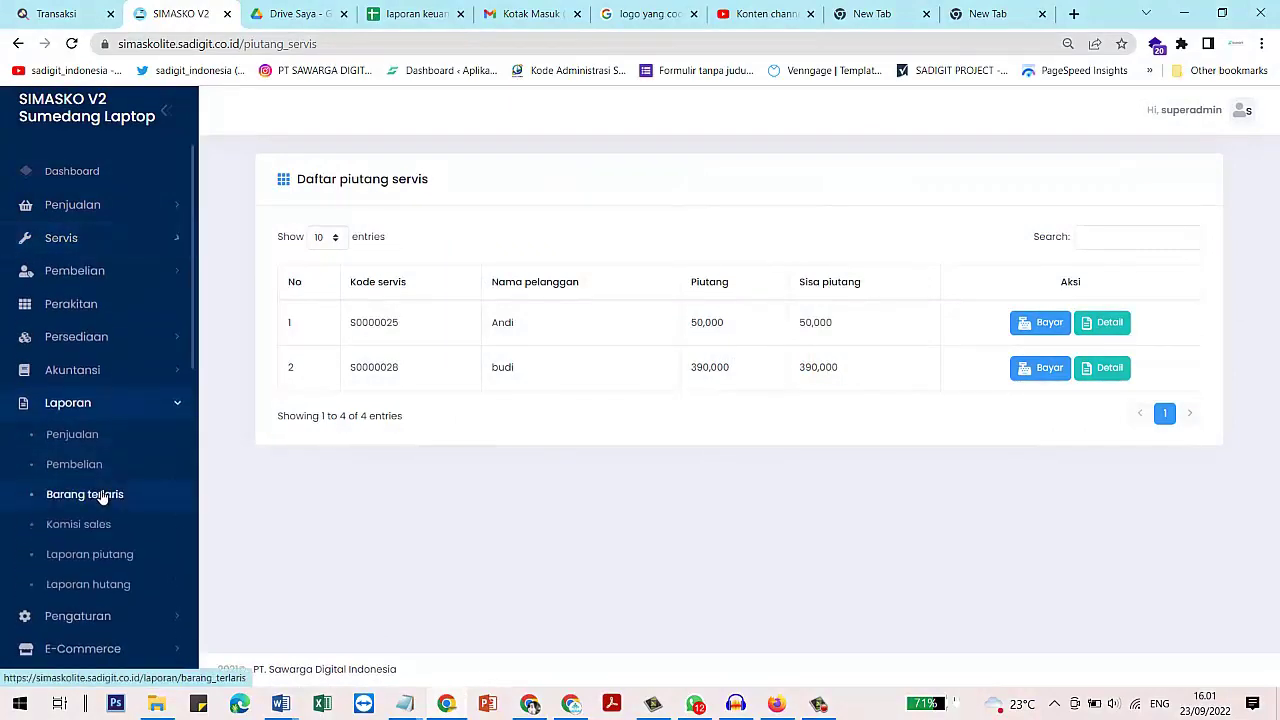
left_click(92, 436)
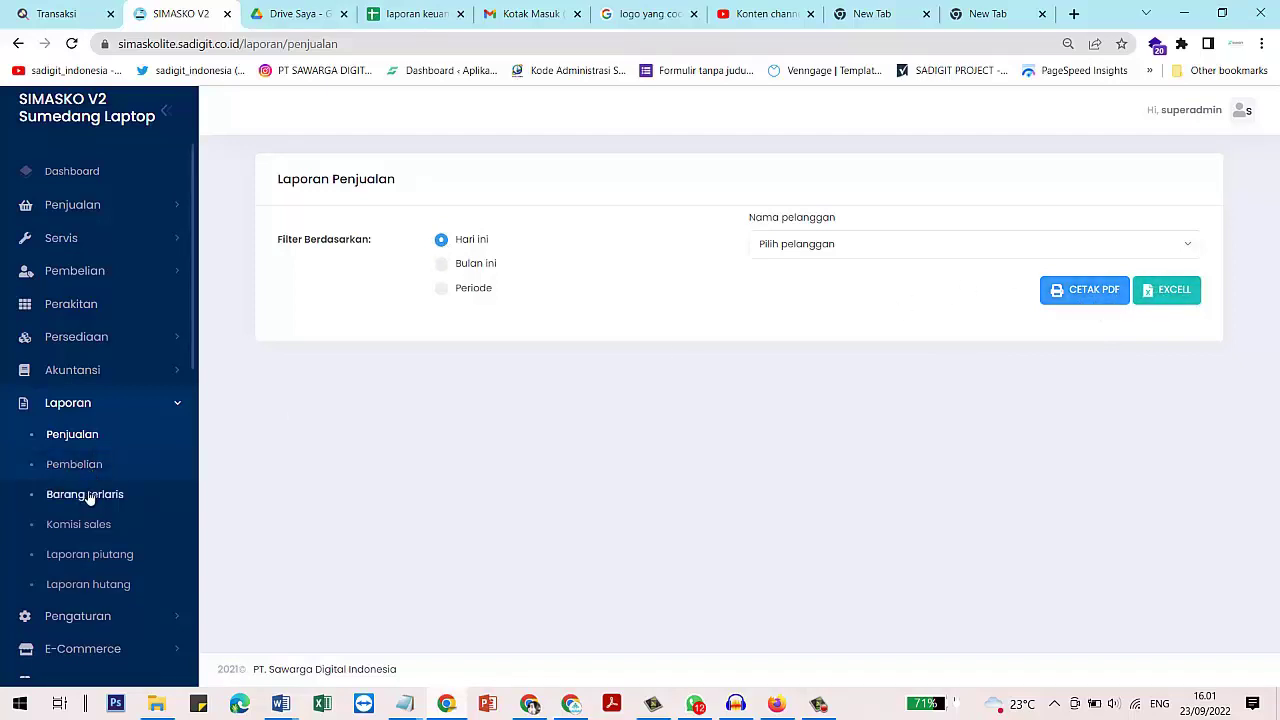
scroll(92, 490, "down", 1)
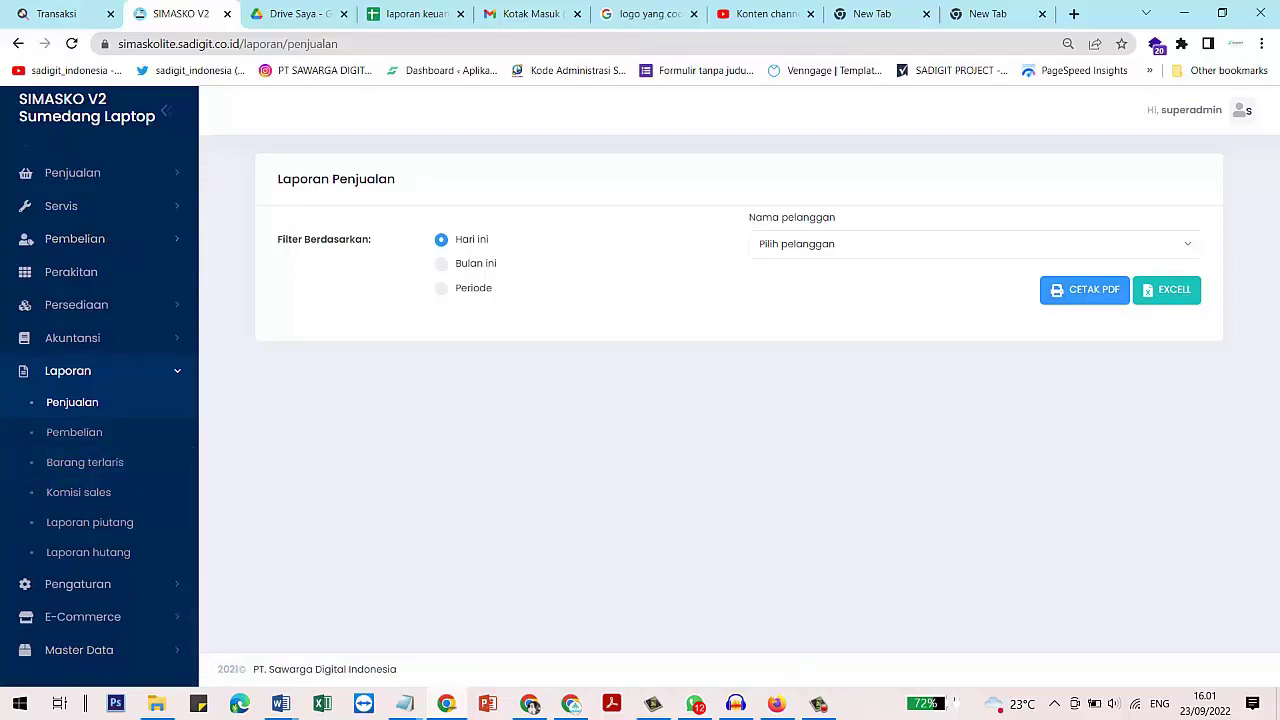
left_click(818, 704)
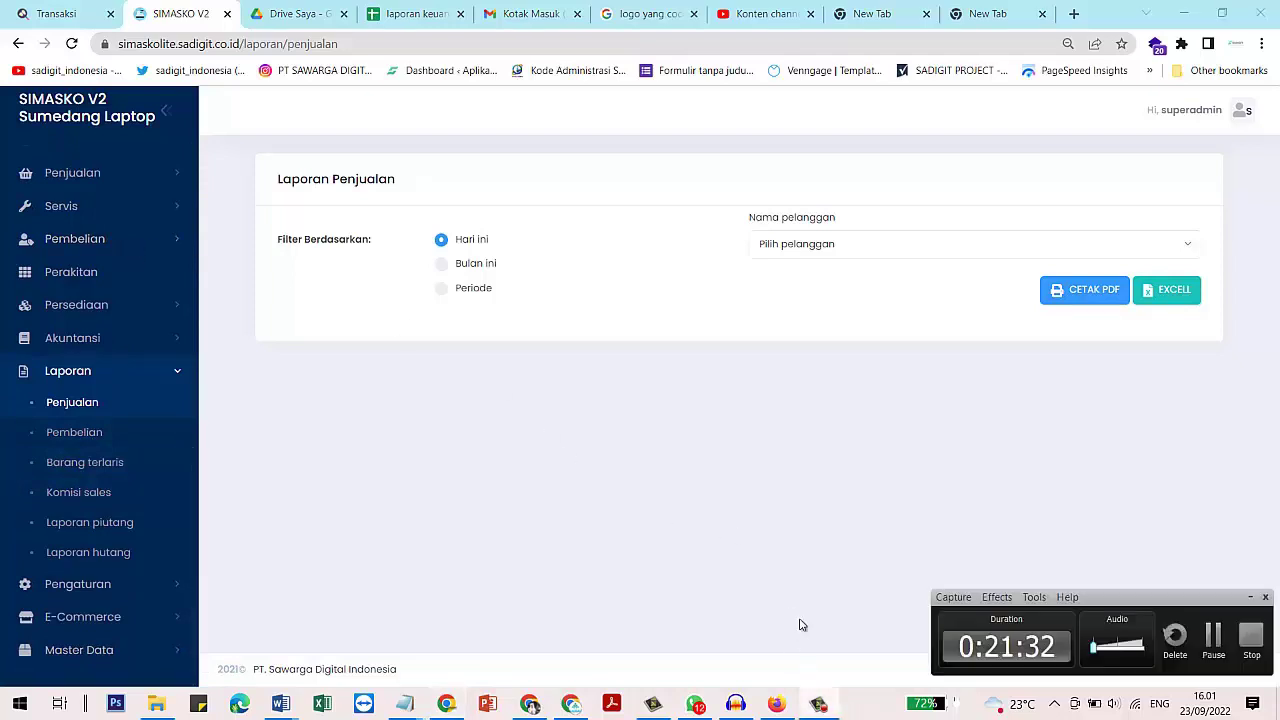
left_click(1251, 640)
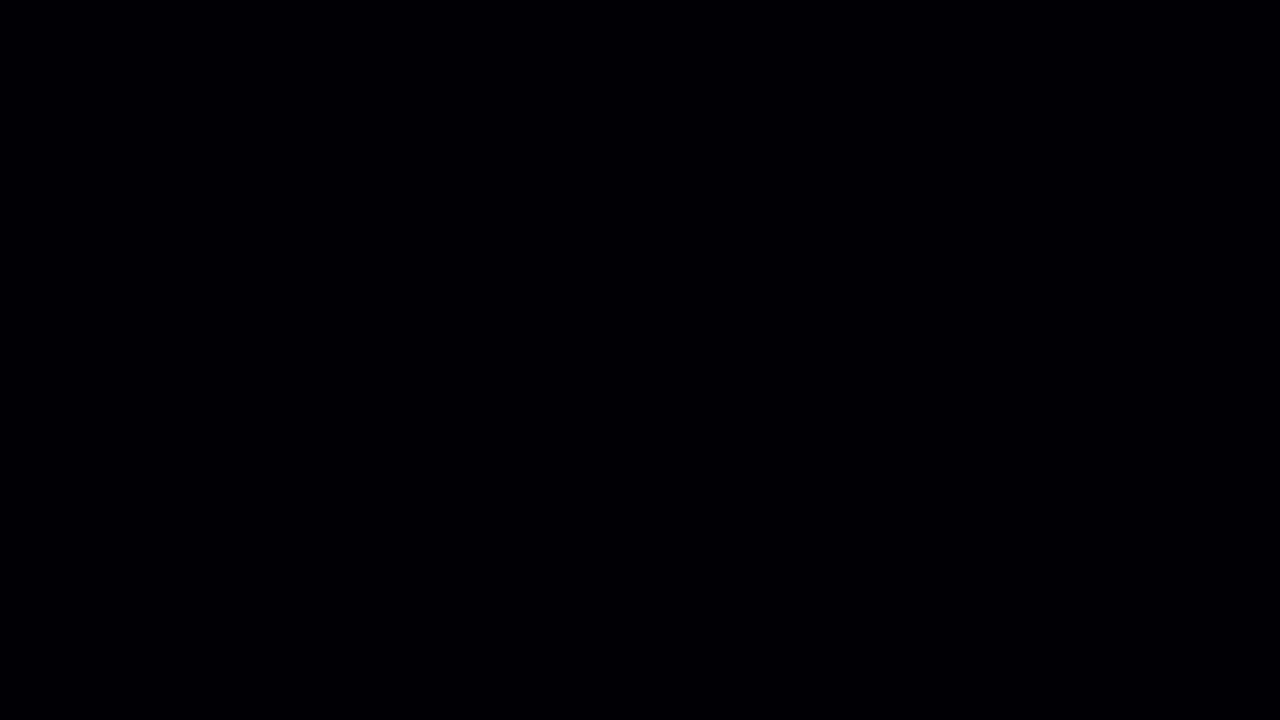